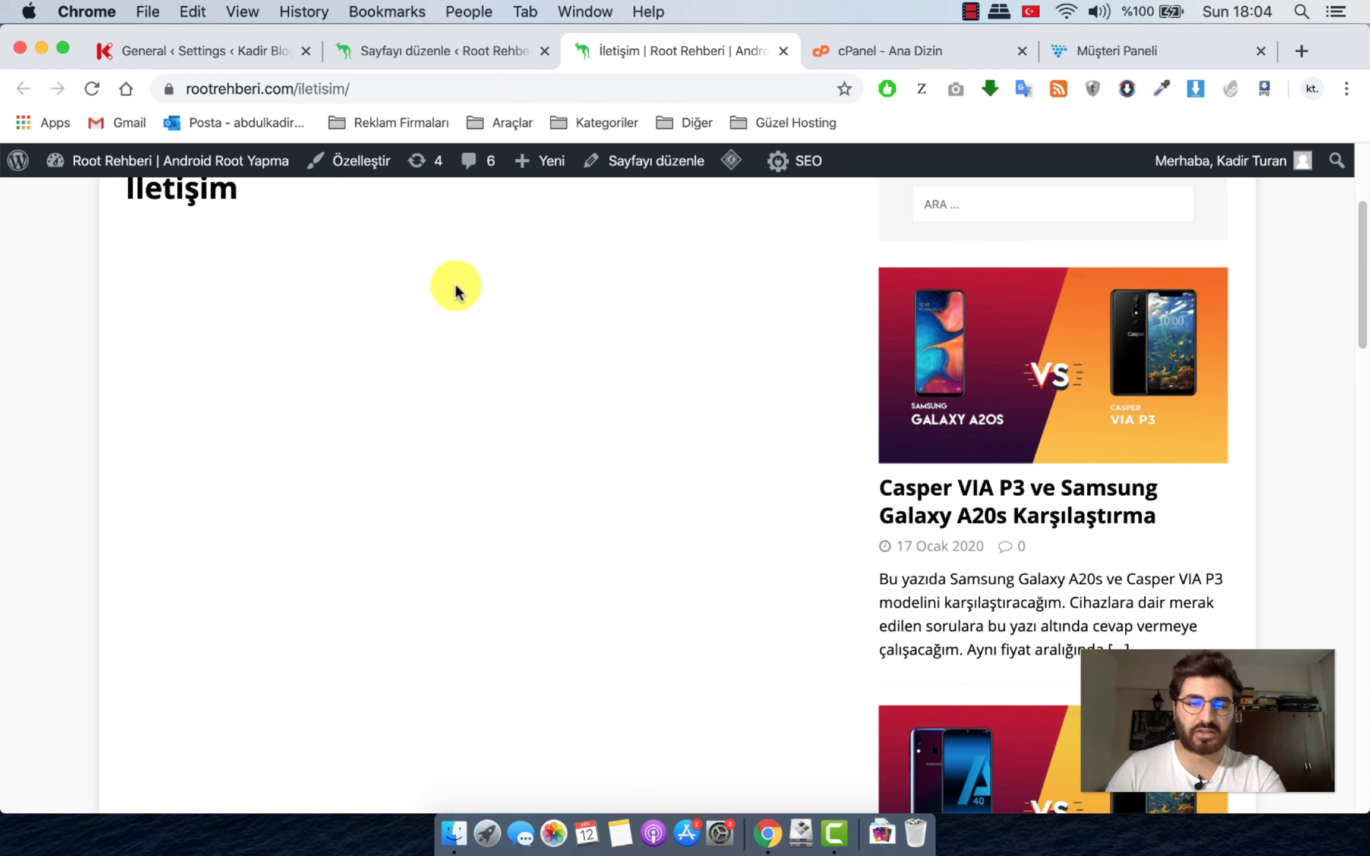
# Search the WordPress plugin directory for "contact form".
pyautogui.scroll(-3, 465, 321)
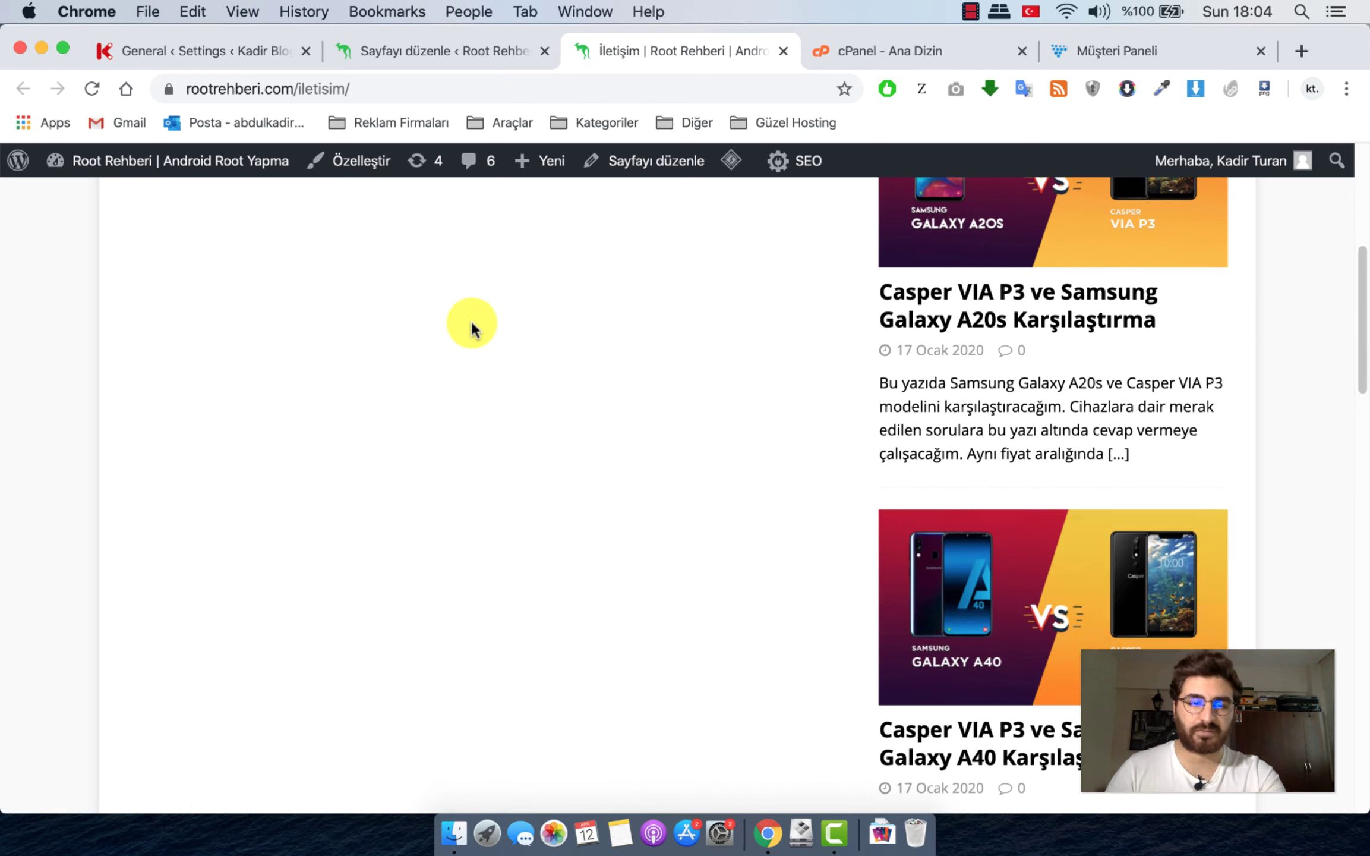
pyautogui.scroll(3, 470, 364)
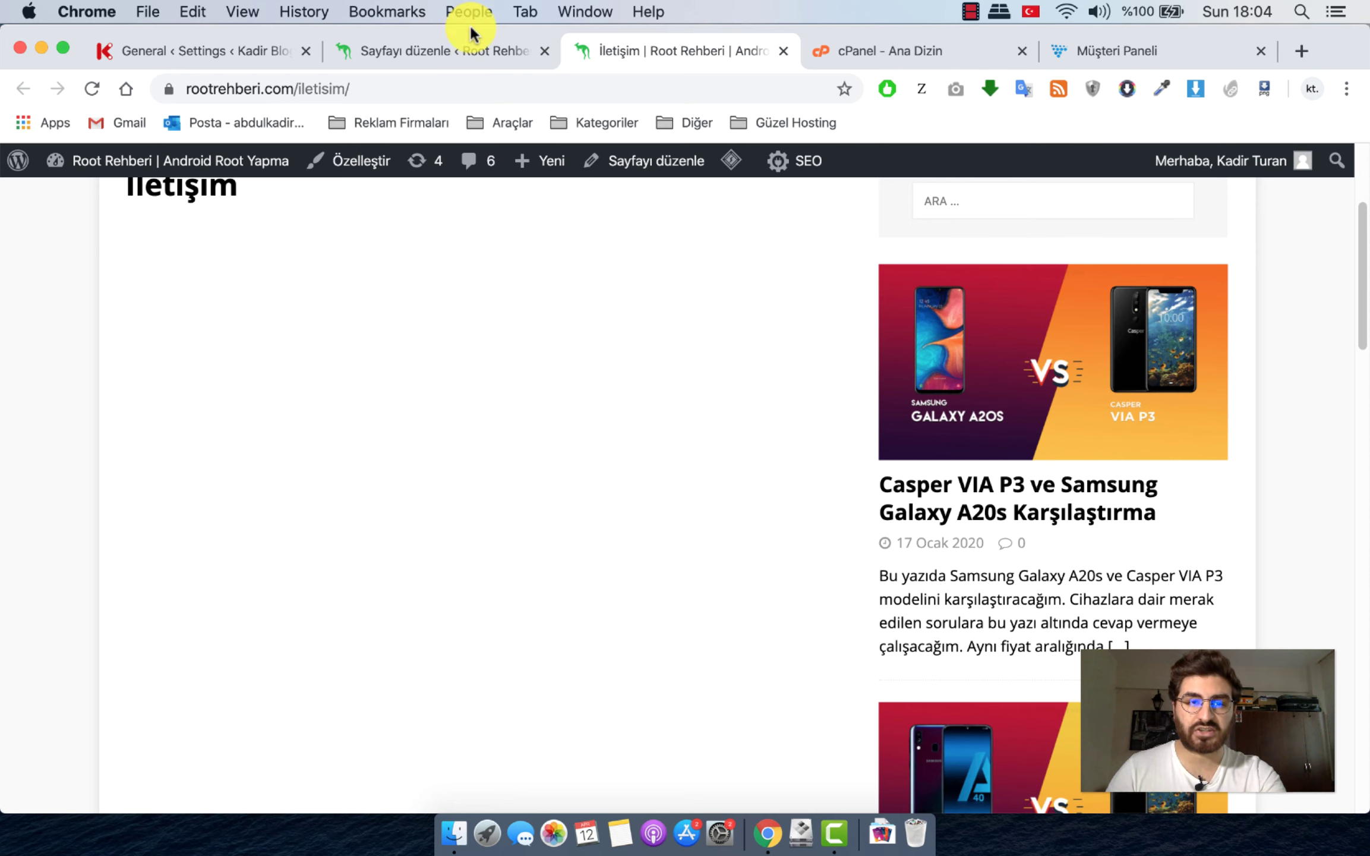
pyautogui.click(452, 58)
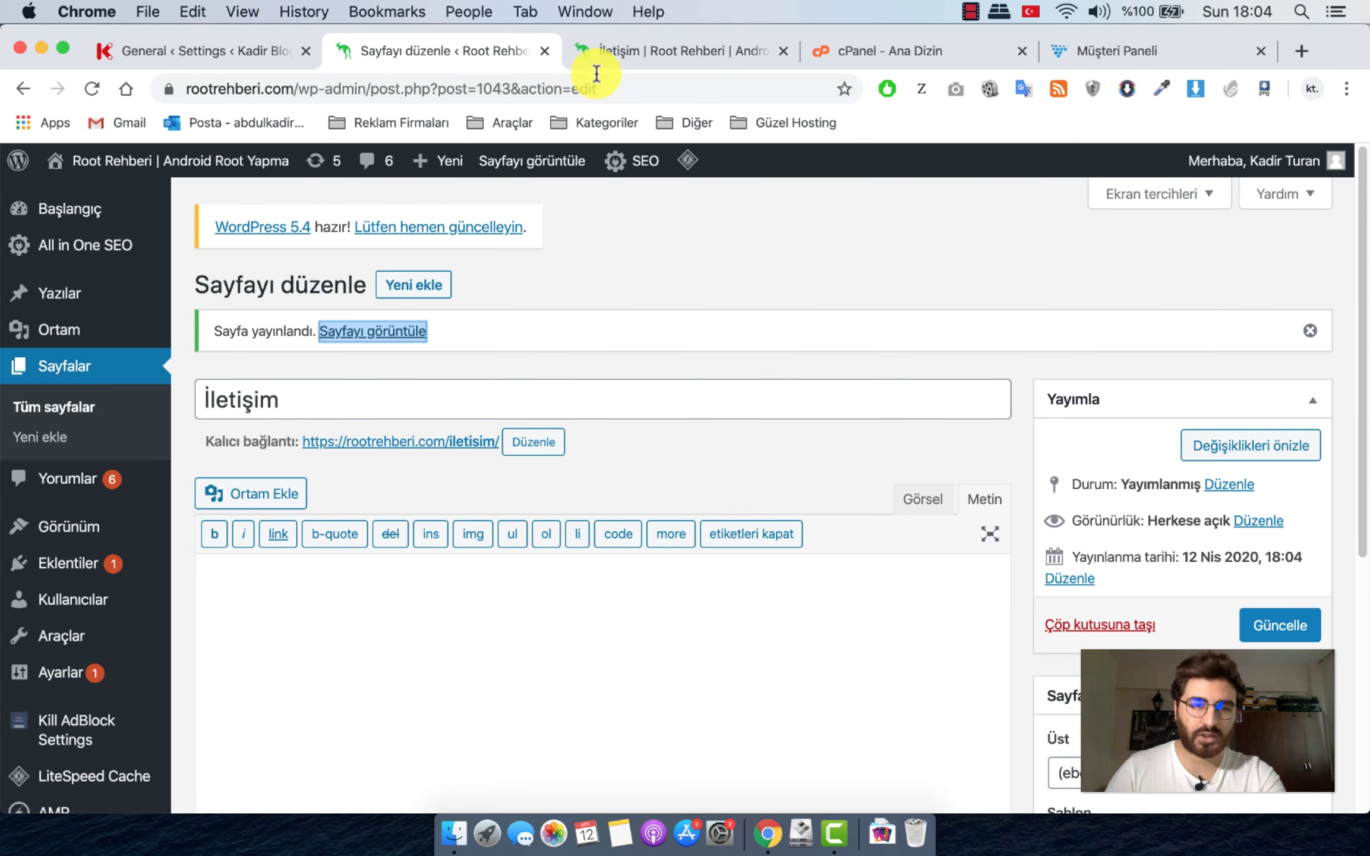
pyautogui.scroll(-1, 405, 387)
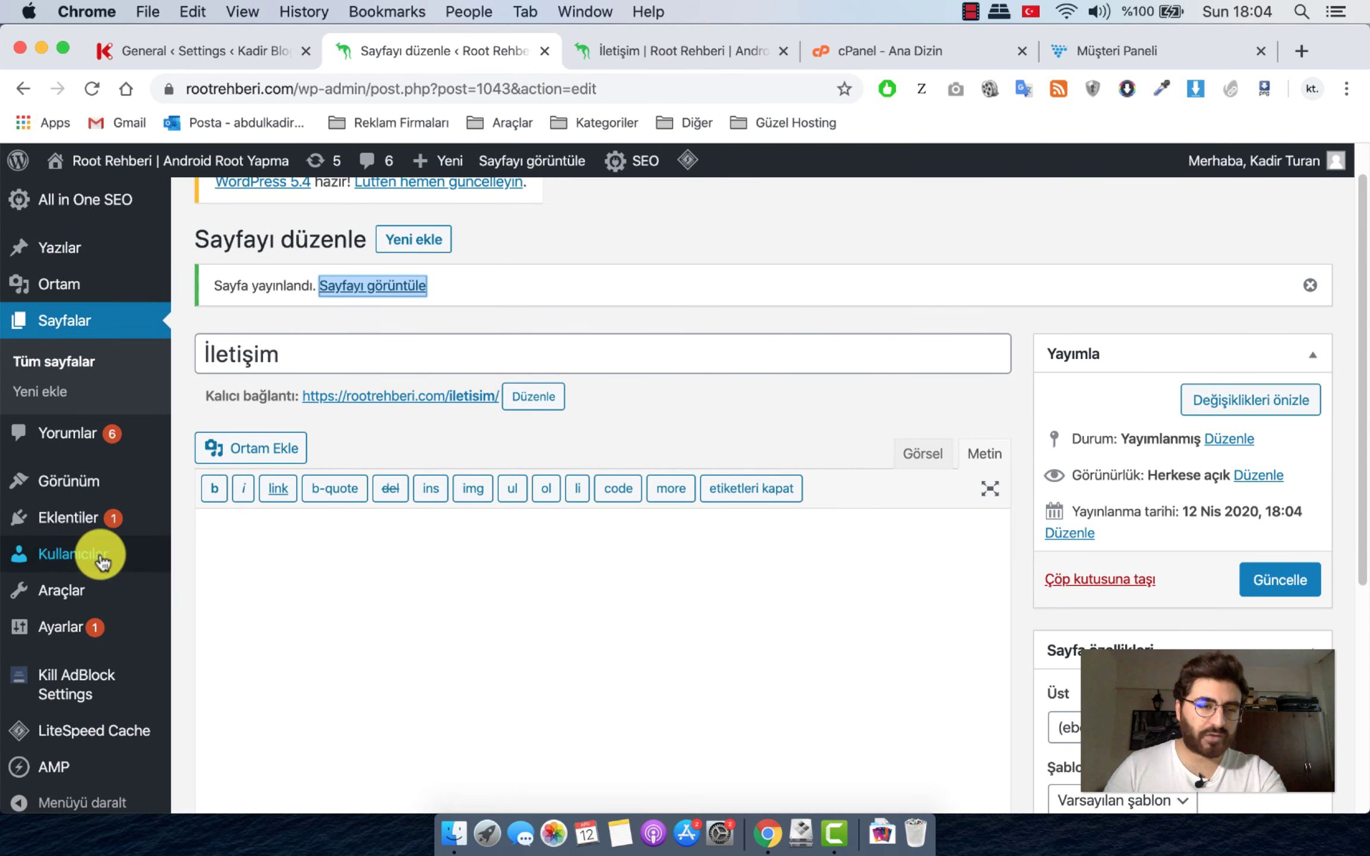
pyautogui.click(74, 523)
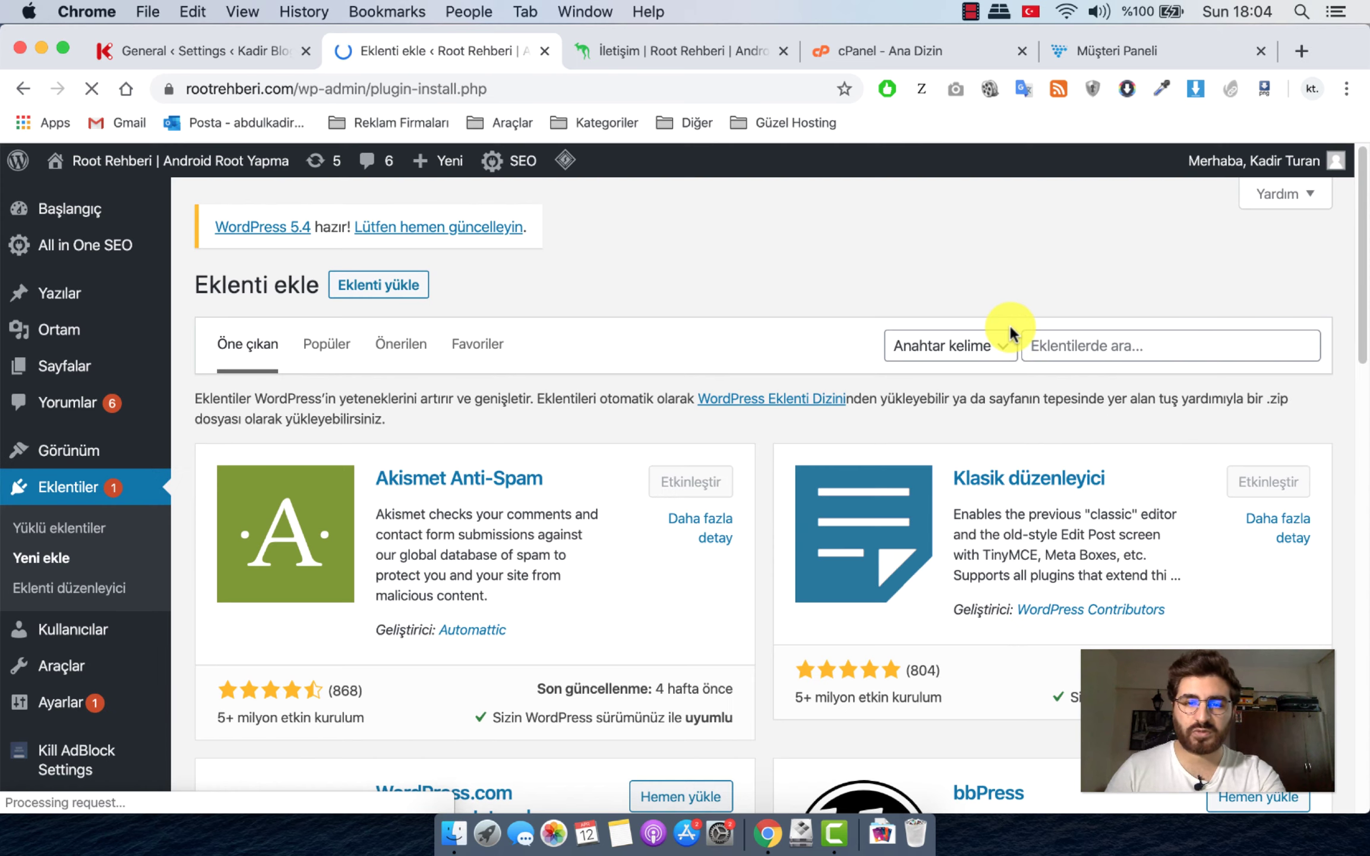
pyautogui.click(1078, 345)
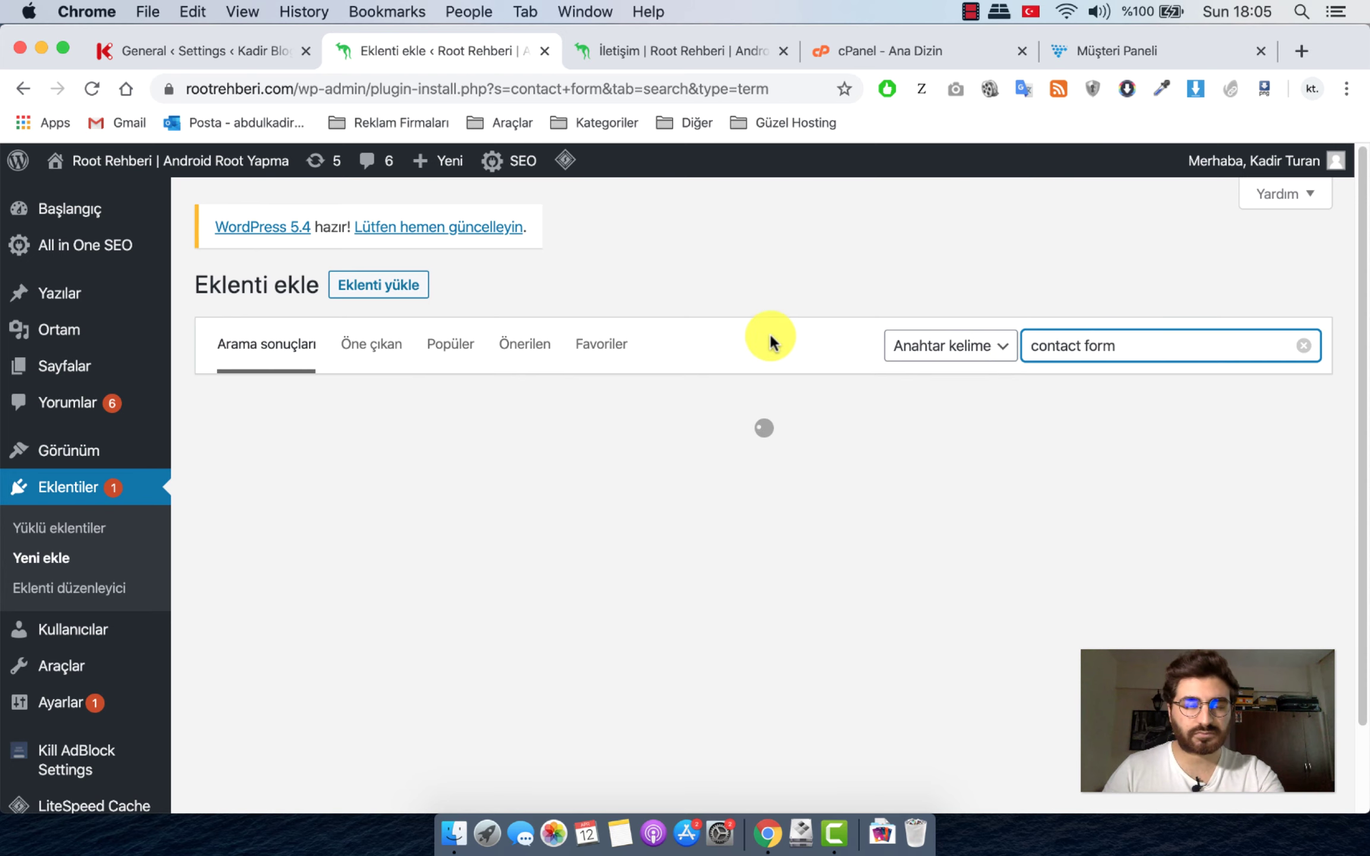
# Look through the plugin search results, comparing Contact Form 7 with the other contact form plugins on the page.
pyautogui.scroll(-5, 829, 337)
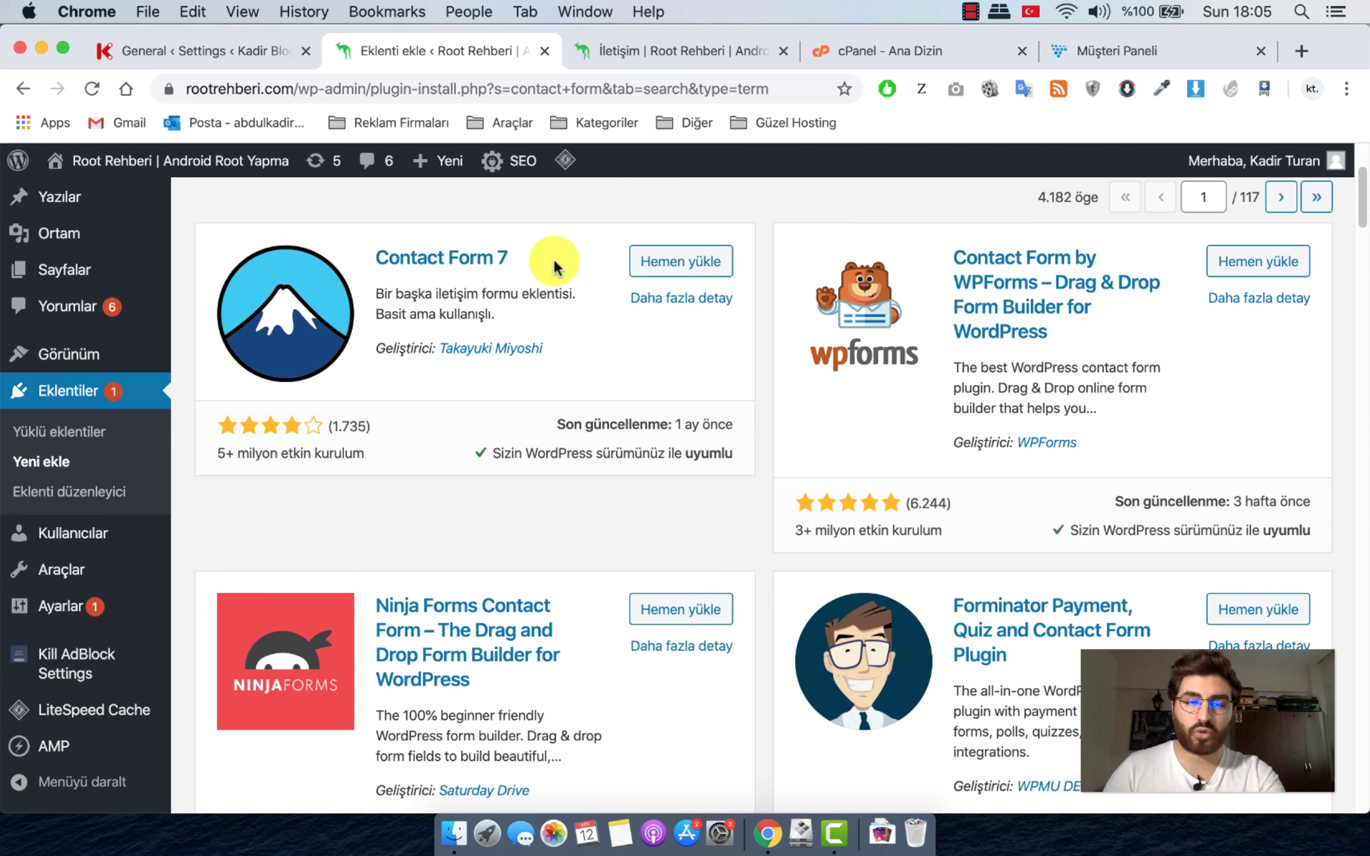
pyautogui.moveTo(551, 263); pyautogui.dragTo(360, 257)
pyautogui.scroll(-6, 544, 294)
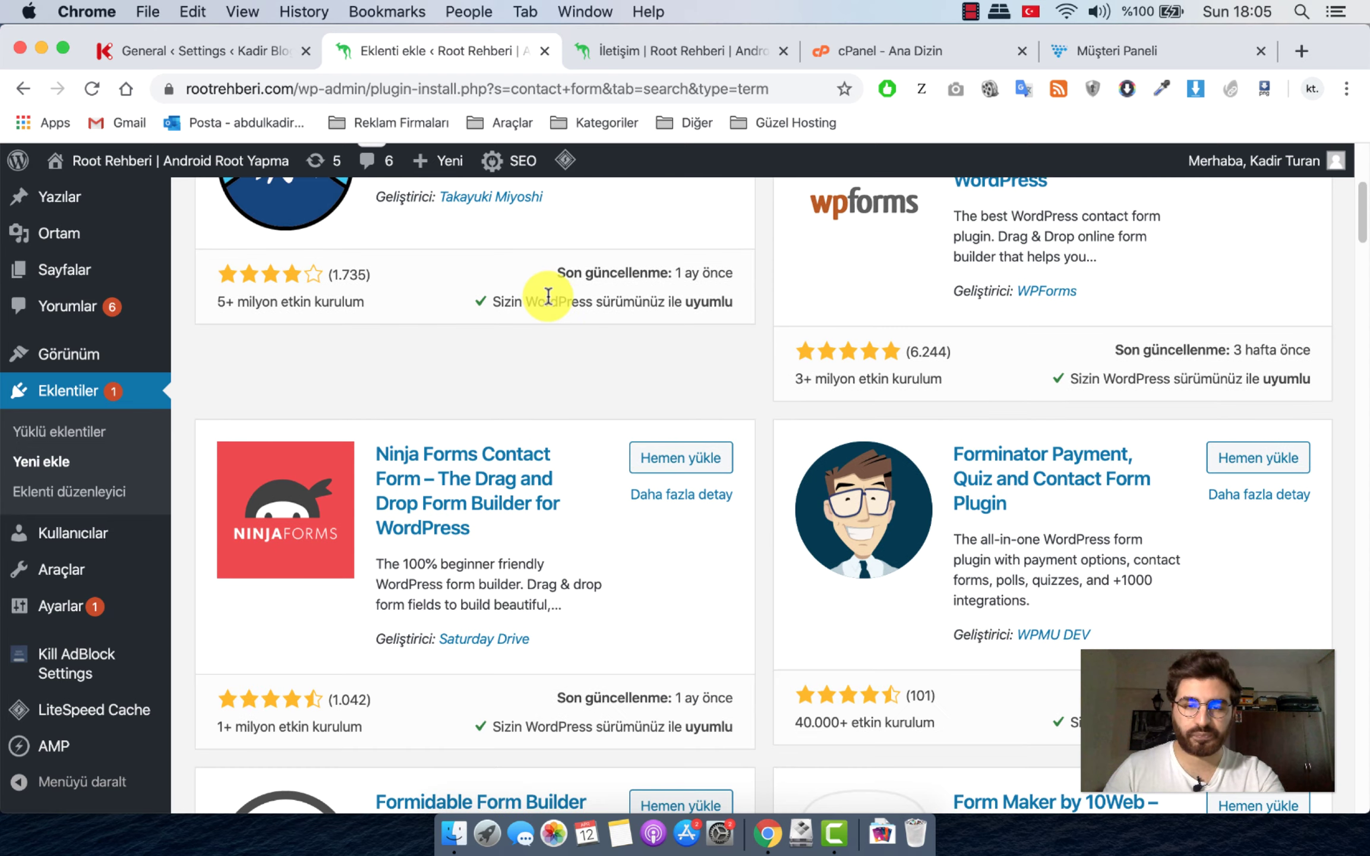
pyautogui.scroll(-20, 550, 303)
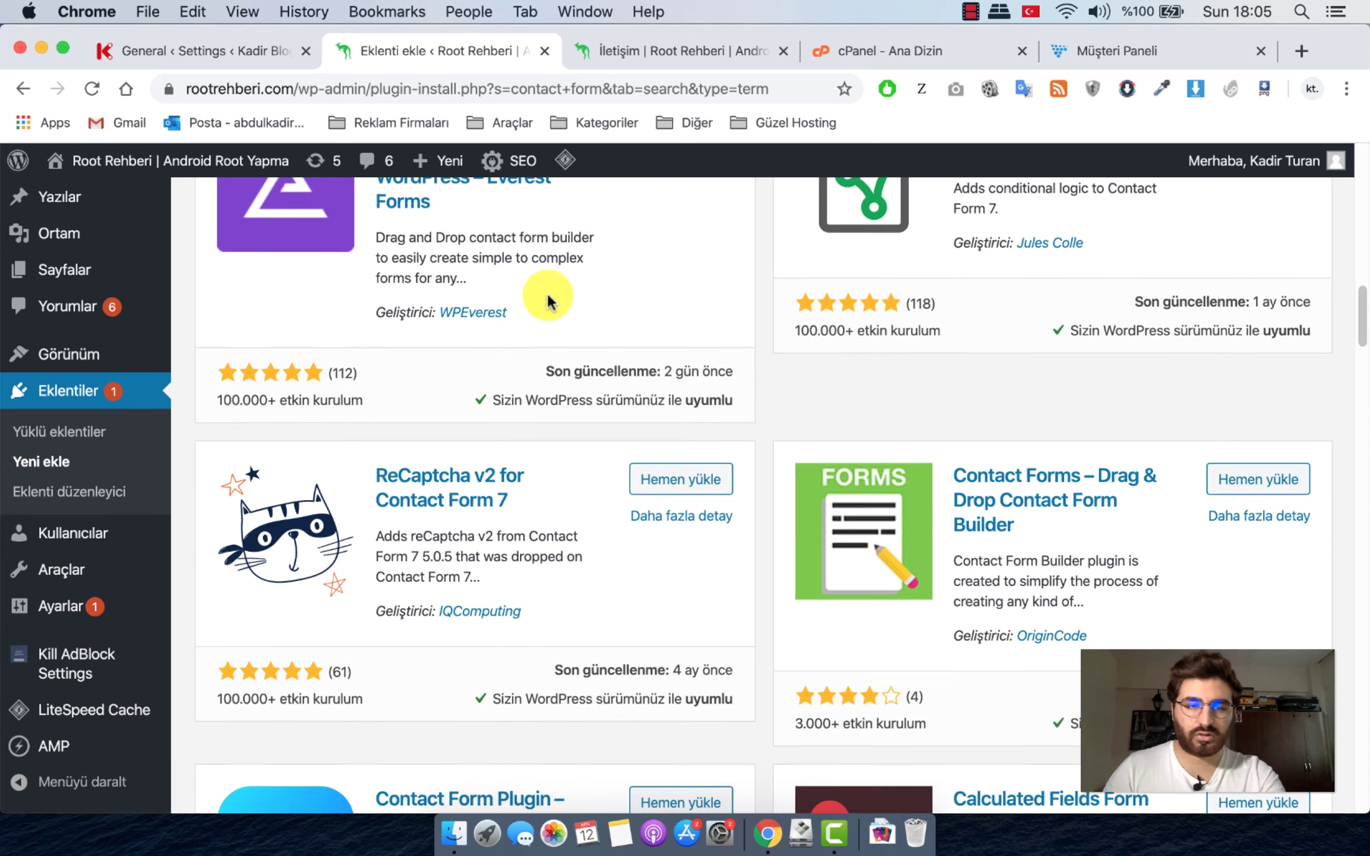
pyautogui.scroll(-15, 548, 296)
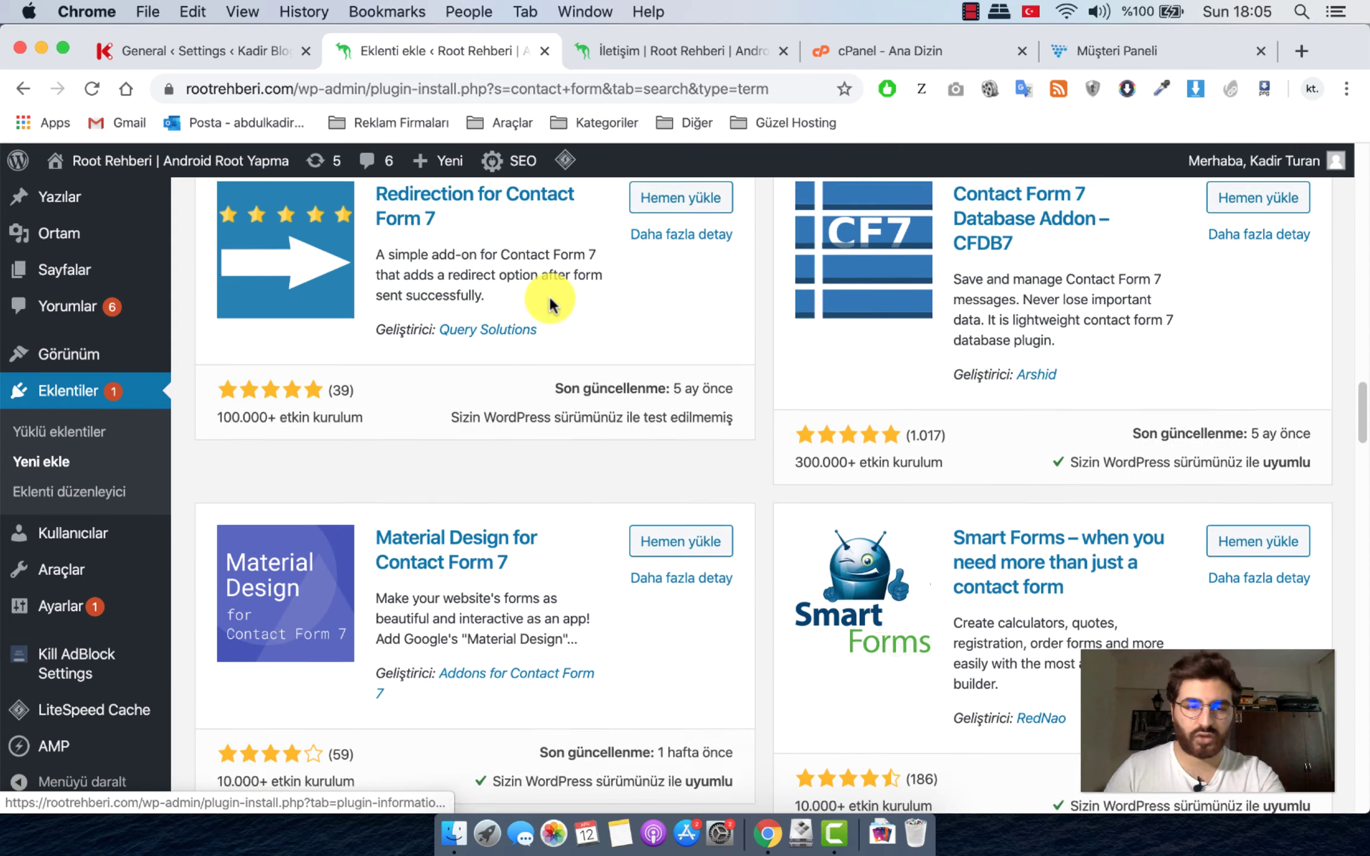
pyautogui.scroll(-15, 548, 295)
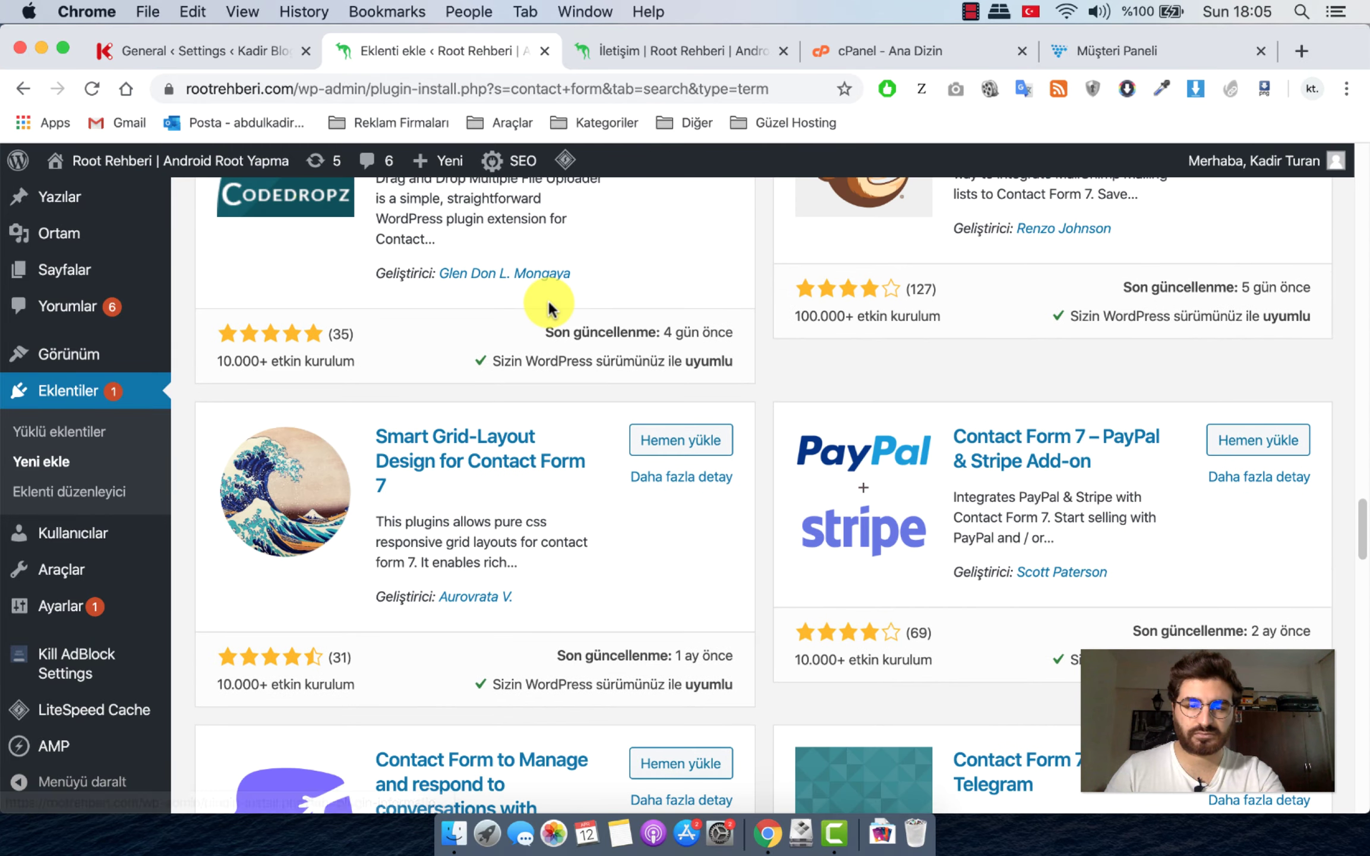
pyautogui.scroll(-15, 548, 299)
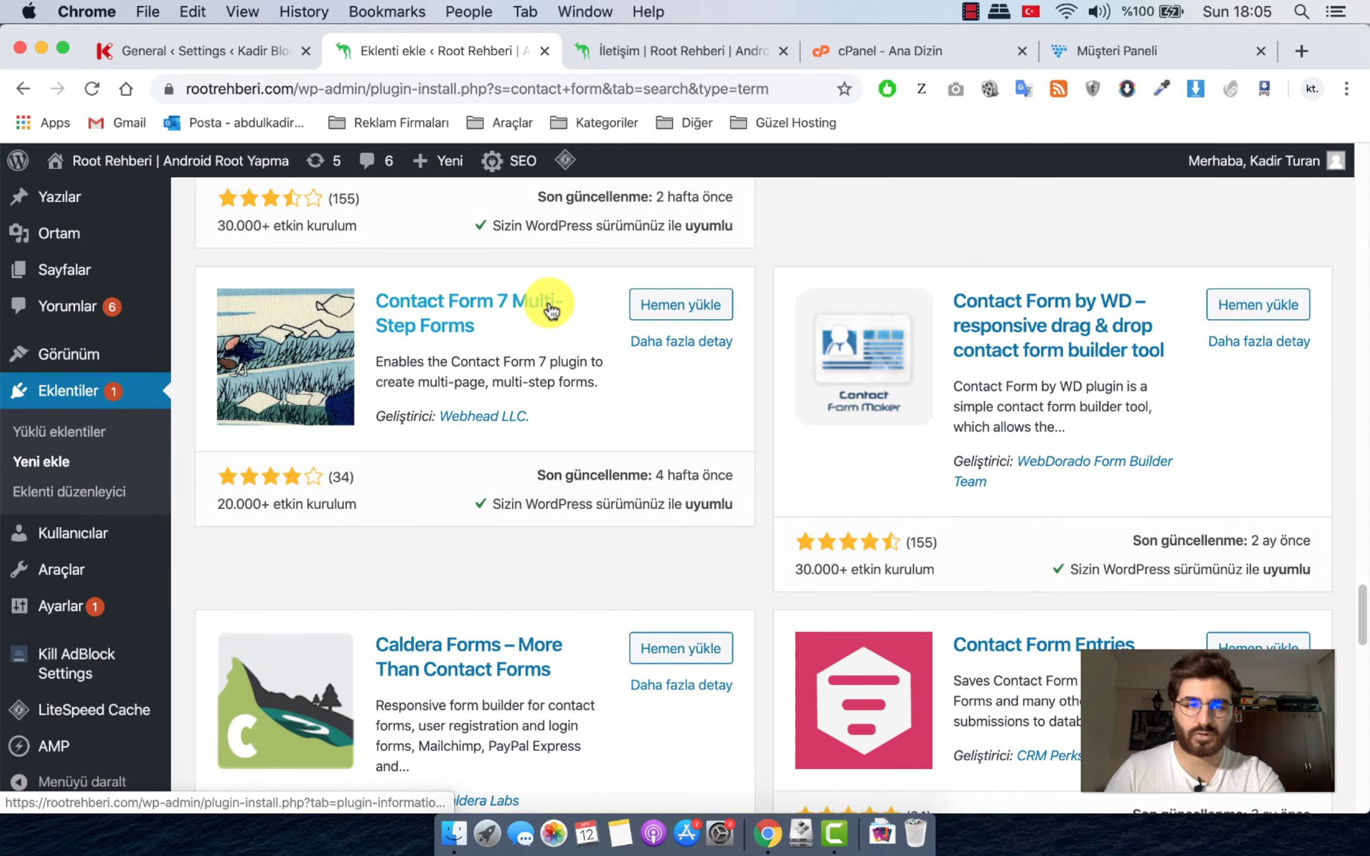
pyautogui.scroll(-12, 548, 331)
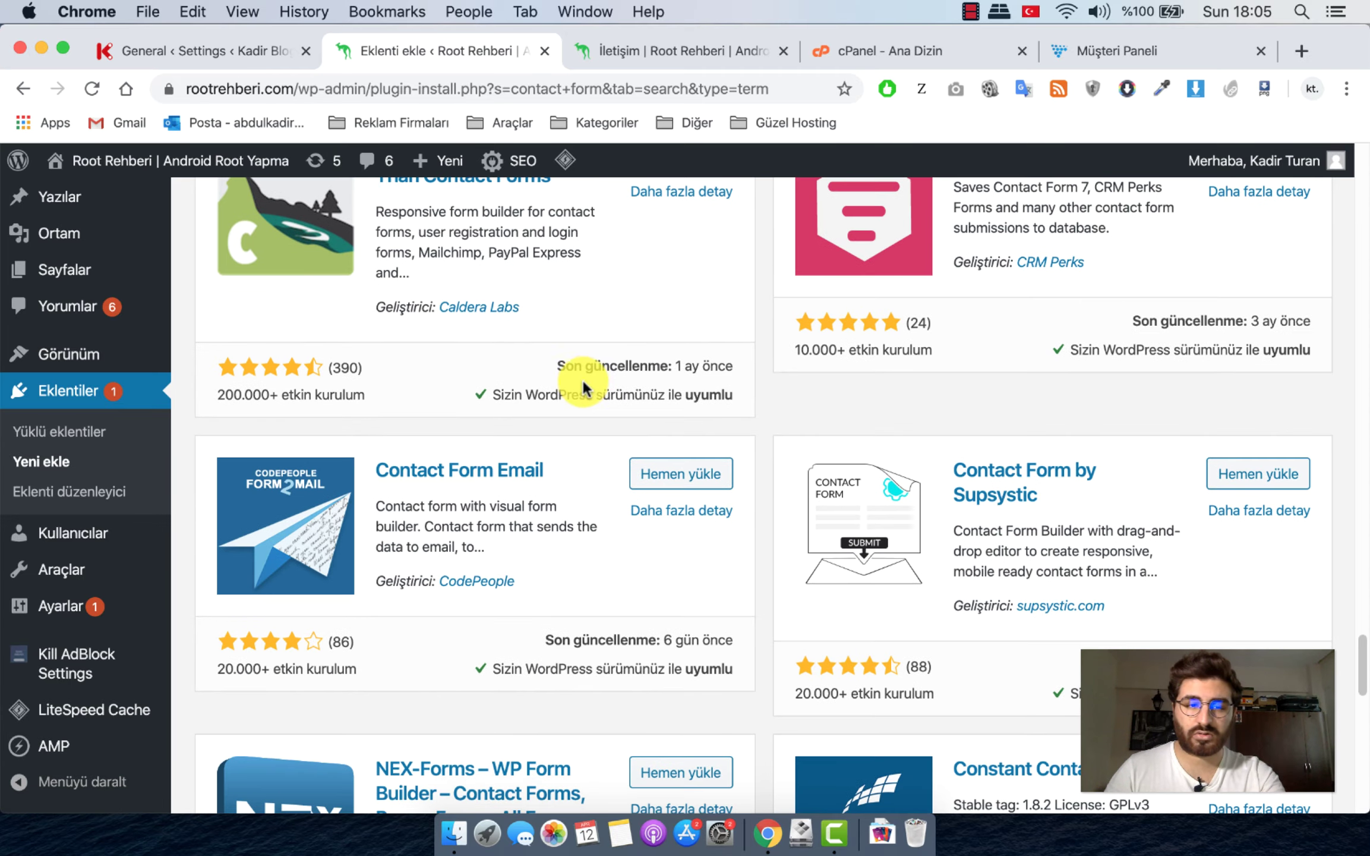
pyautogui.scroll(20, 583, 385)
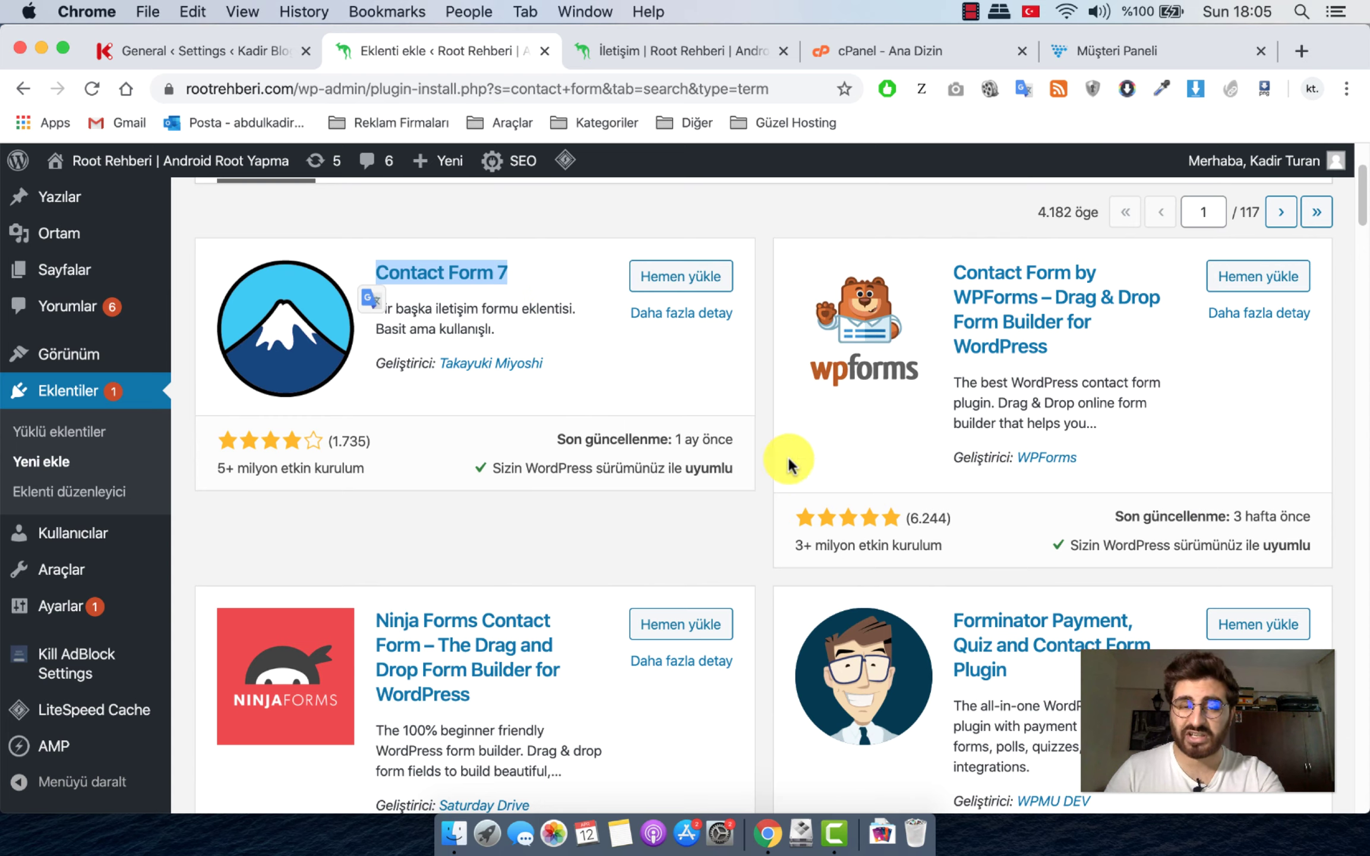
pyautogui.scroll(-15, 678, 410)
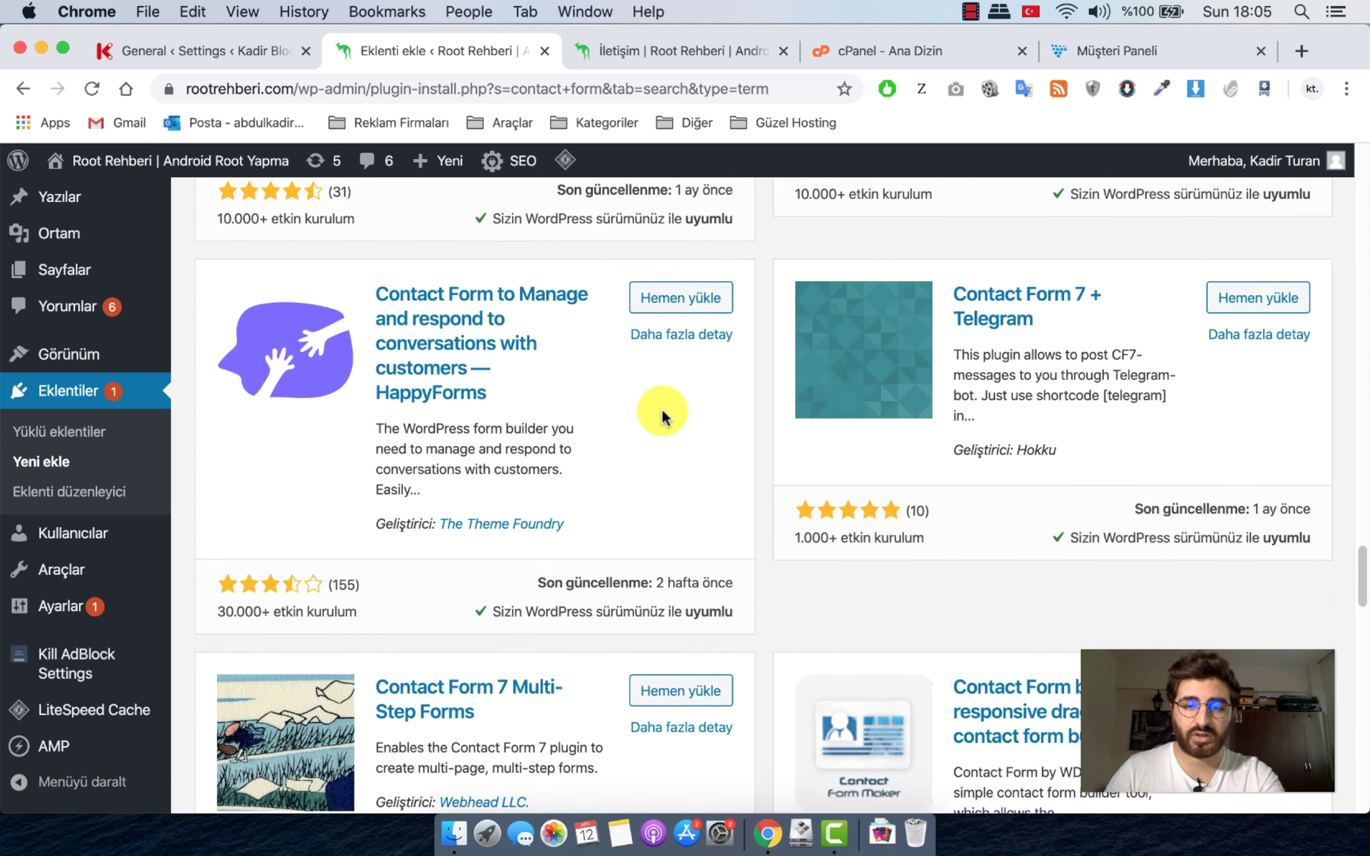
pyautogui.scroll(-10, 662, 414)
pyautogui.scroll(6, 654, 413)
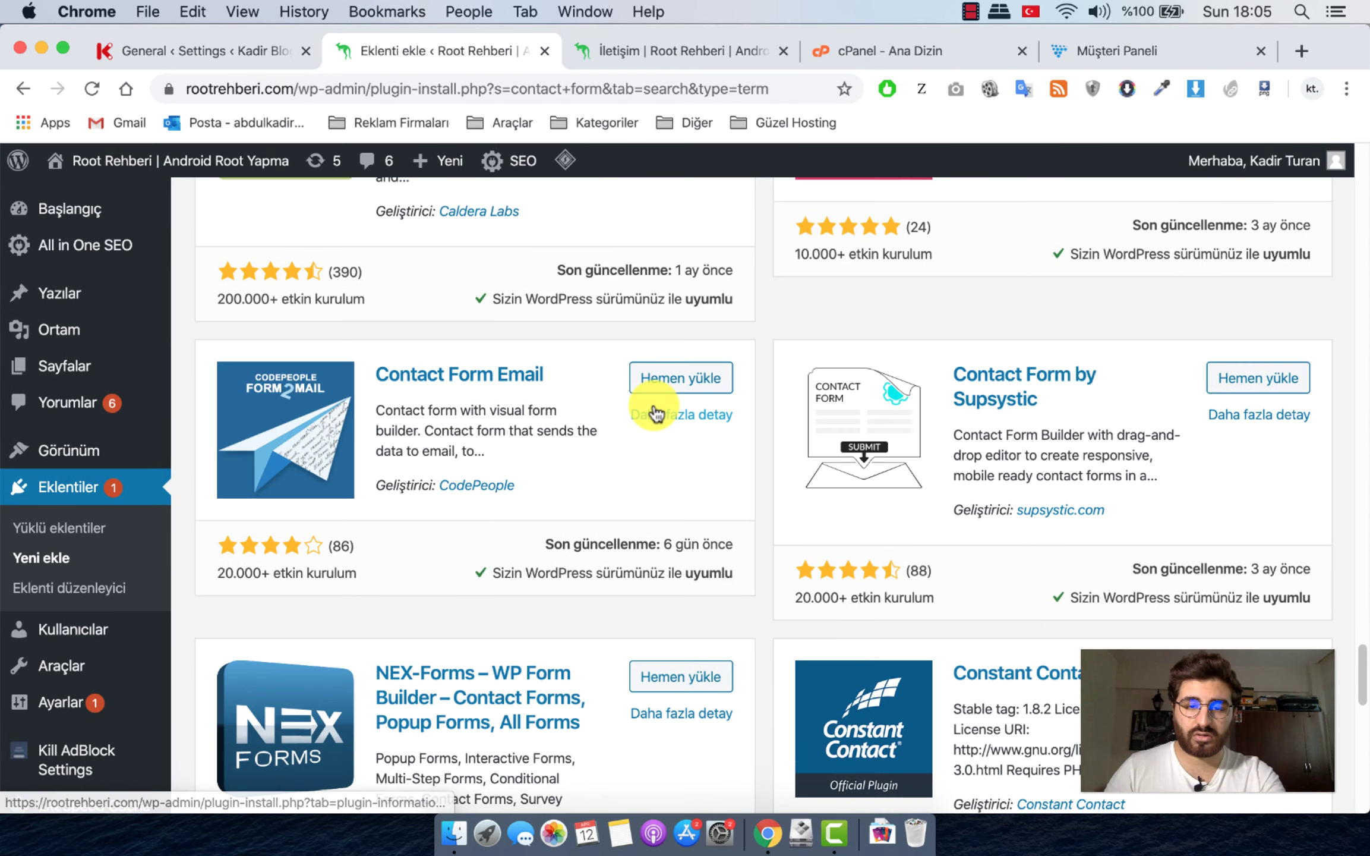
# Install and activate the Contact Form by Supsystic plugin.
pyautogui.scroll(2, 656, 413)
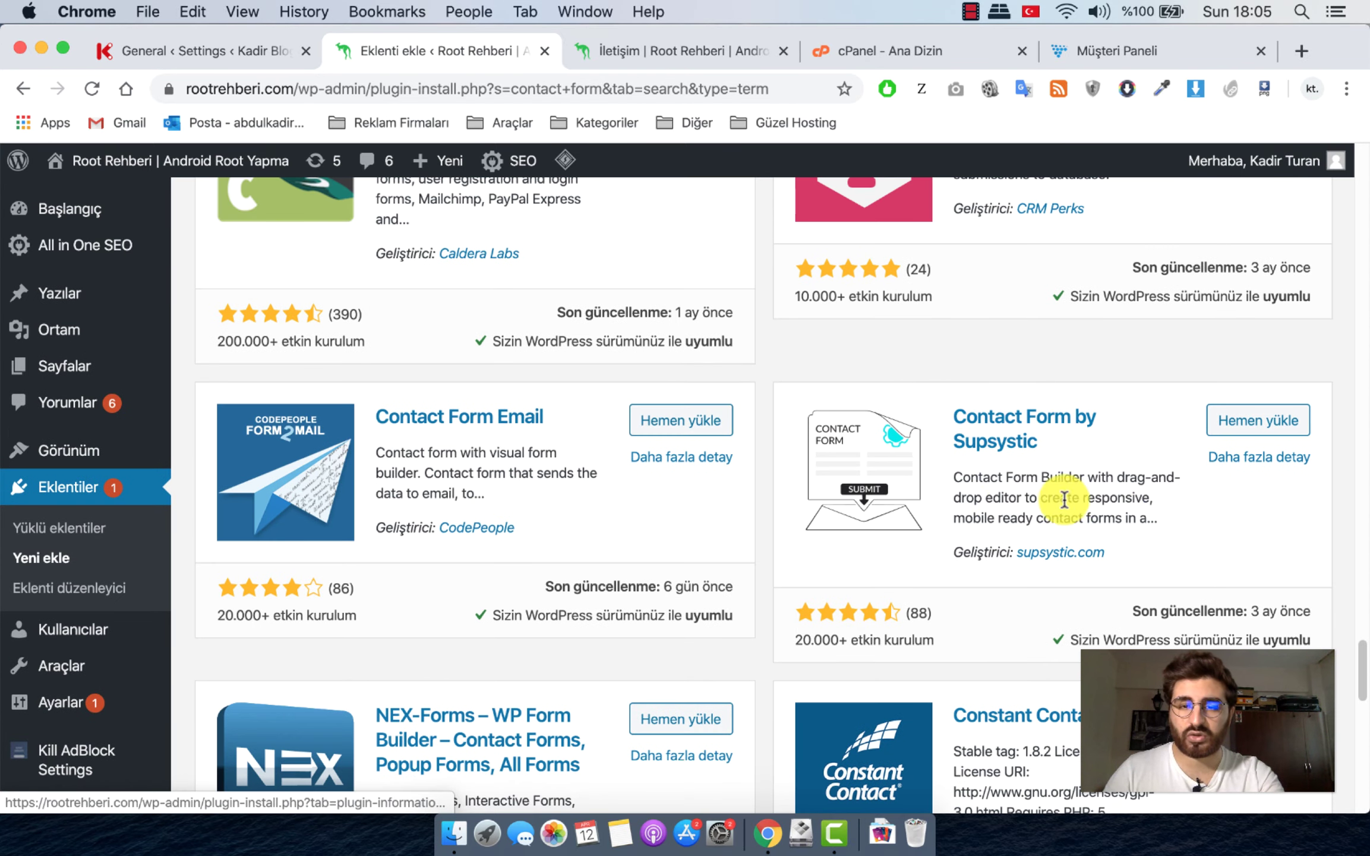
pyautogui.moveTo(777, 379); pyautogui.dragTo(1254, 587)
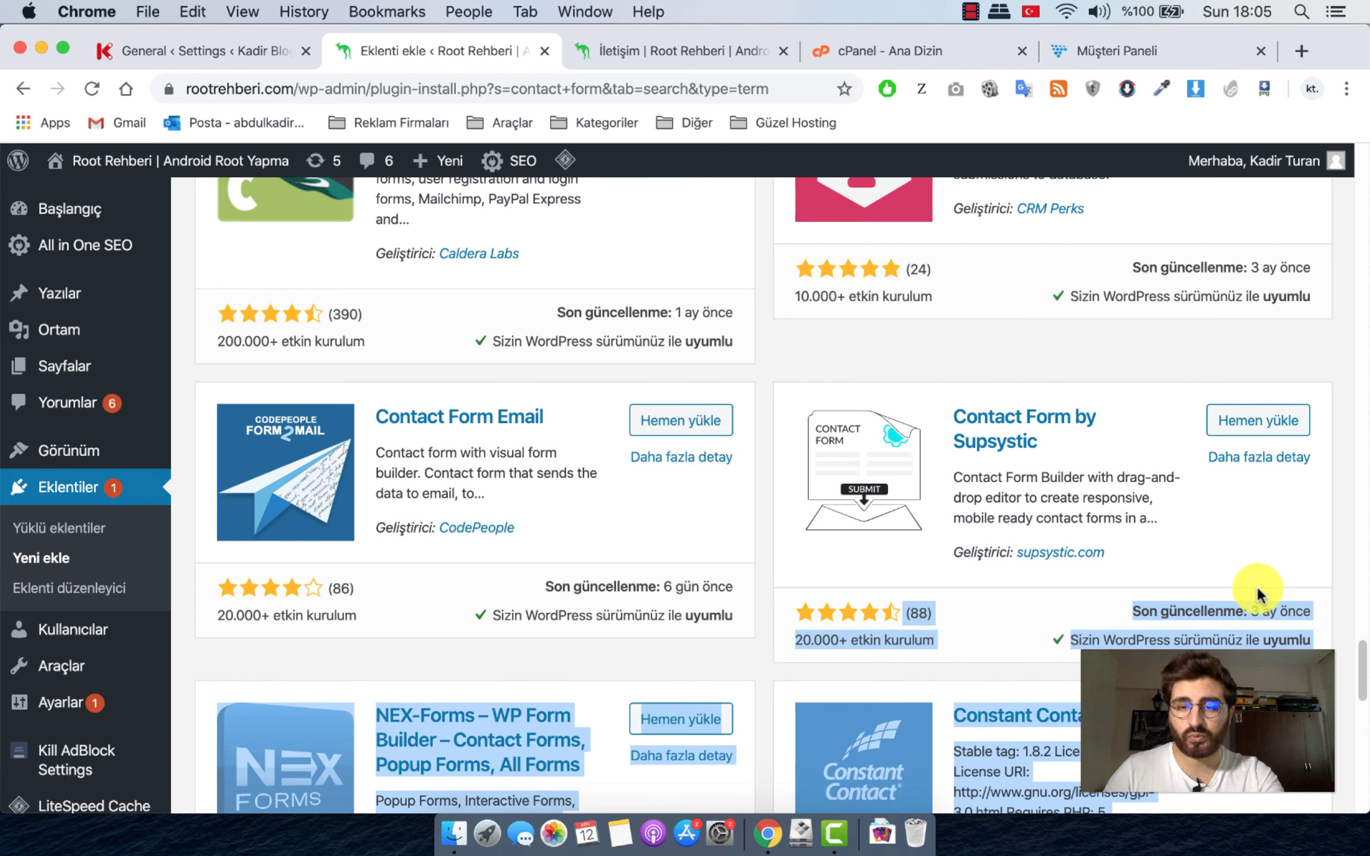
pyautogui.click(1214, 563)
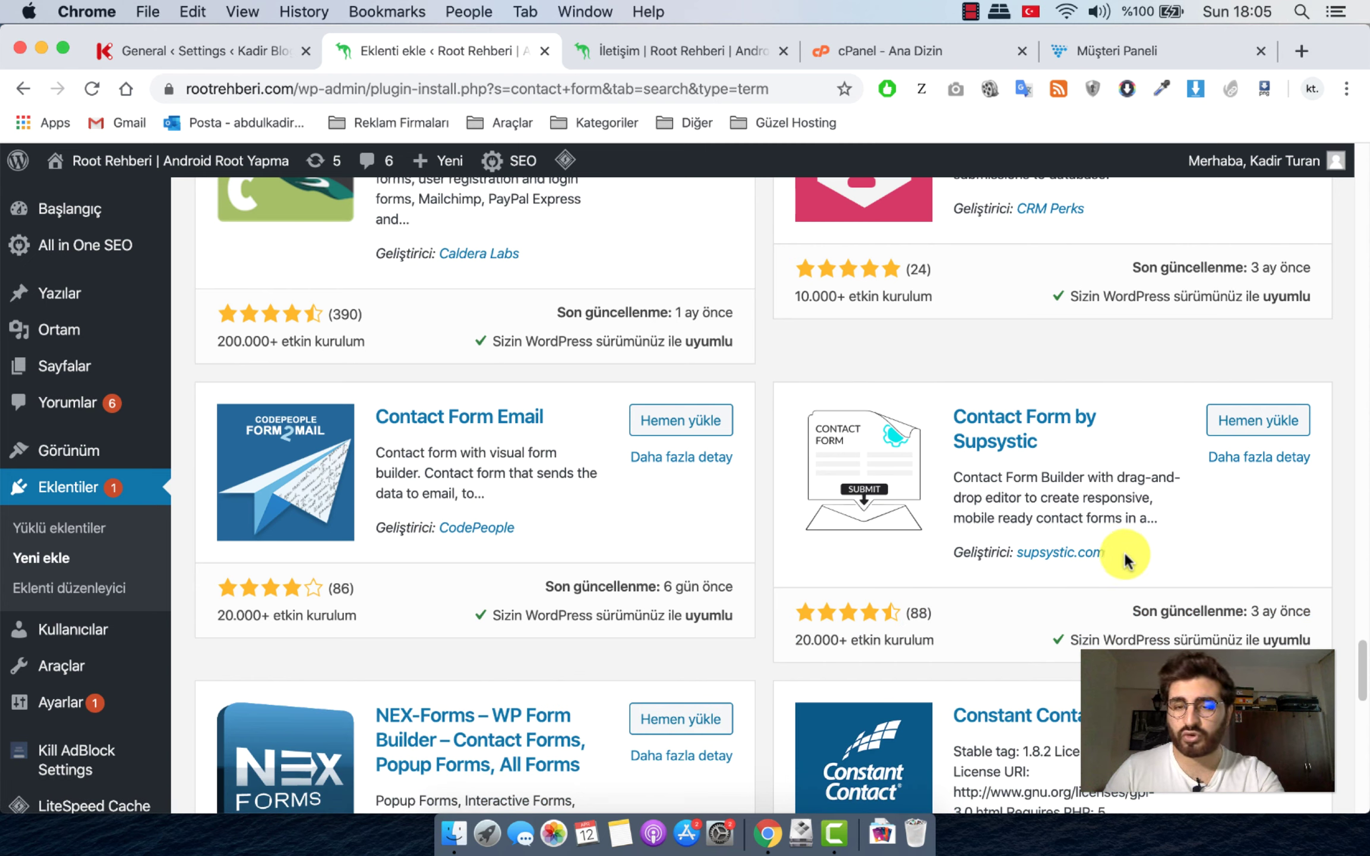
pyautogui.moveTo(1126, 558)
pyautogui.mouseDown()
pyautogui.moveTo(934, 489)
pyautogui.moveTo(1147, 553)
pyautogui.mouseUp()
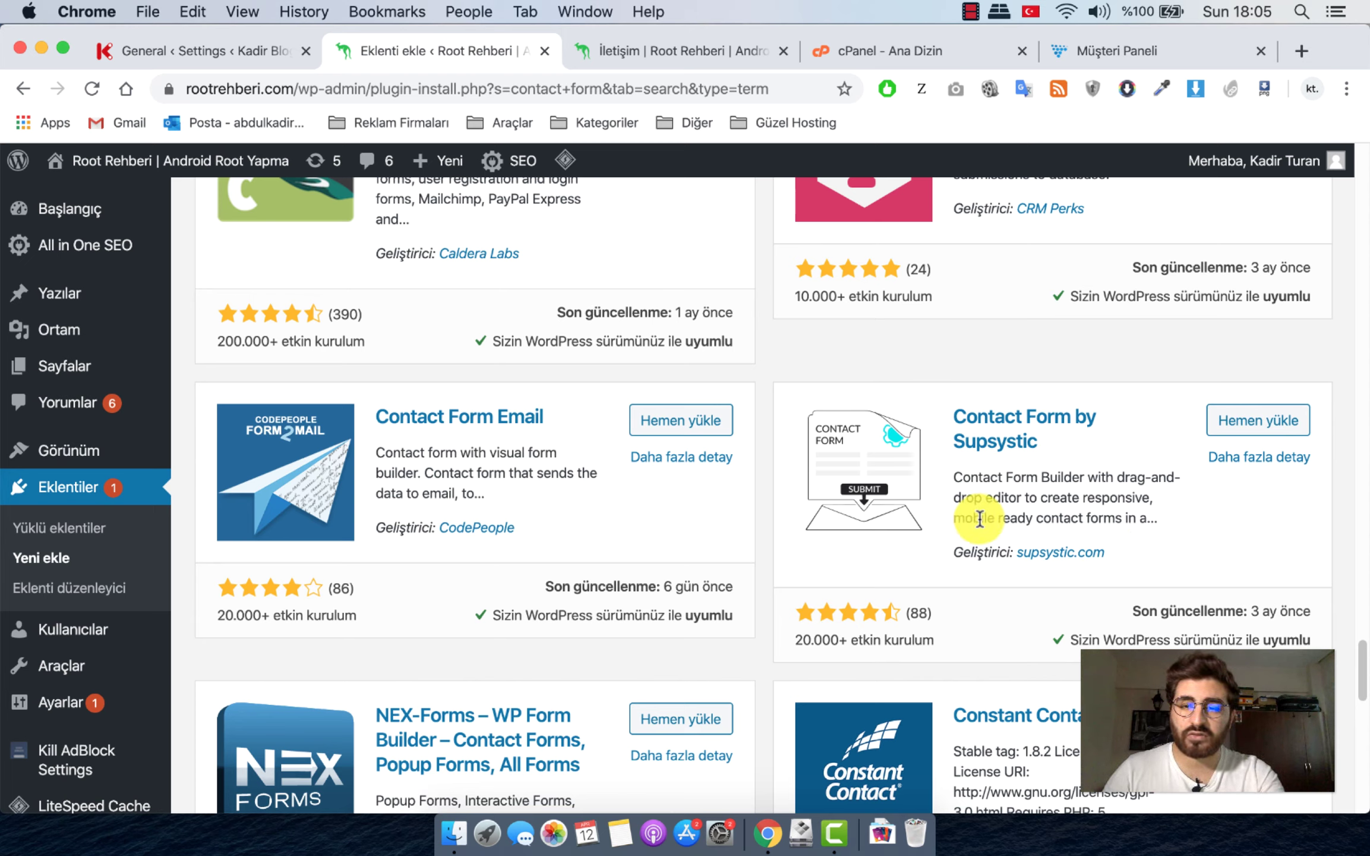
pyautogui.click(1219, 430)
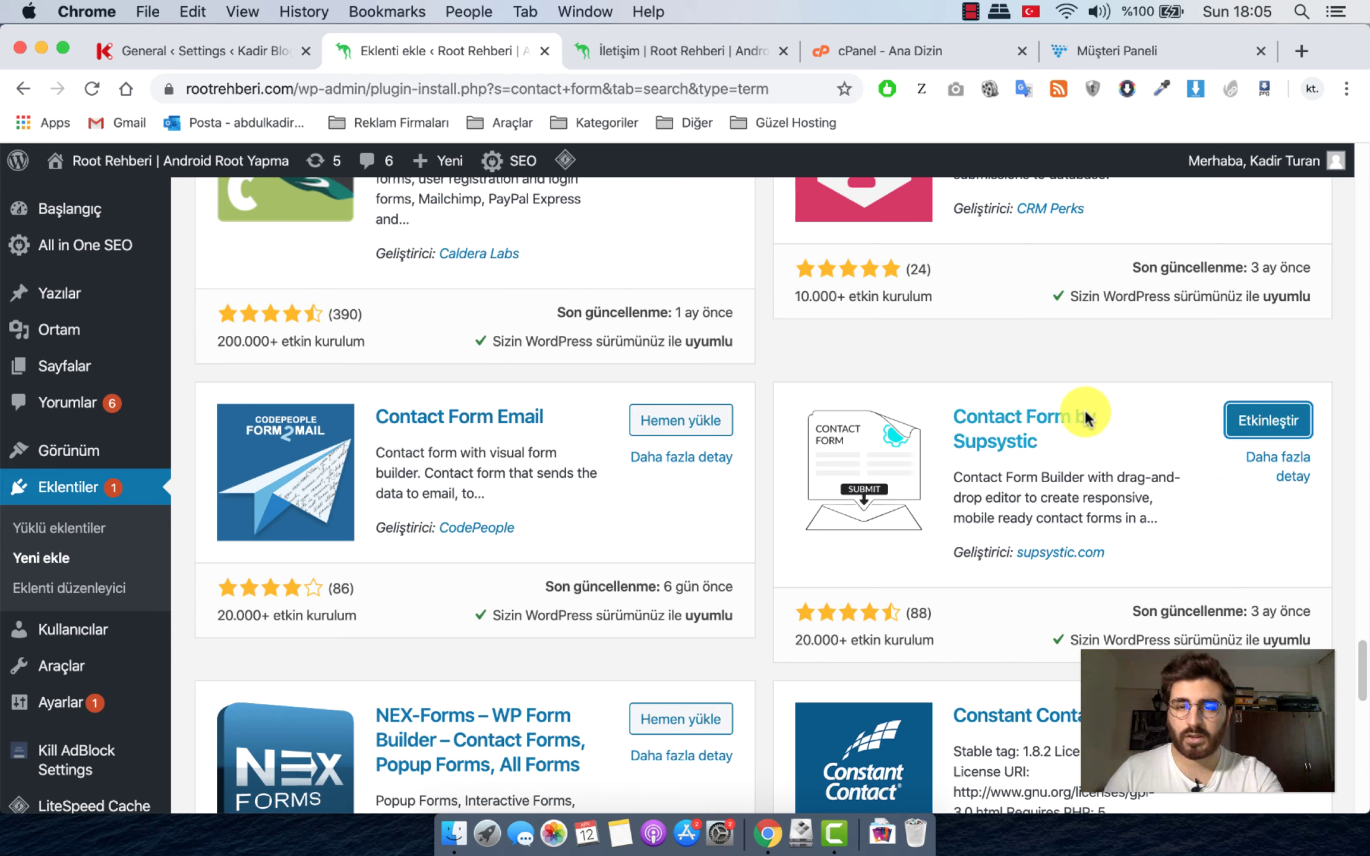
pyautogui.click(1247, 420)
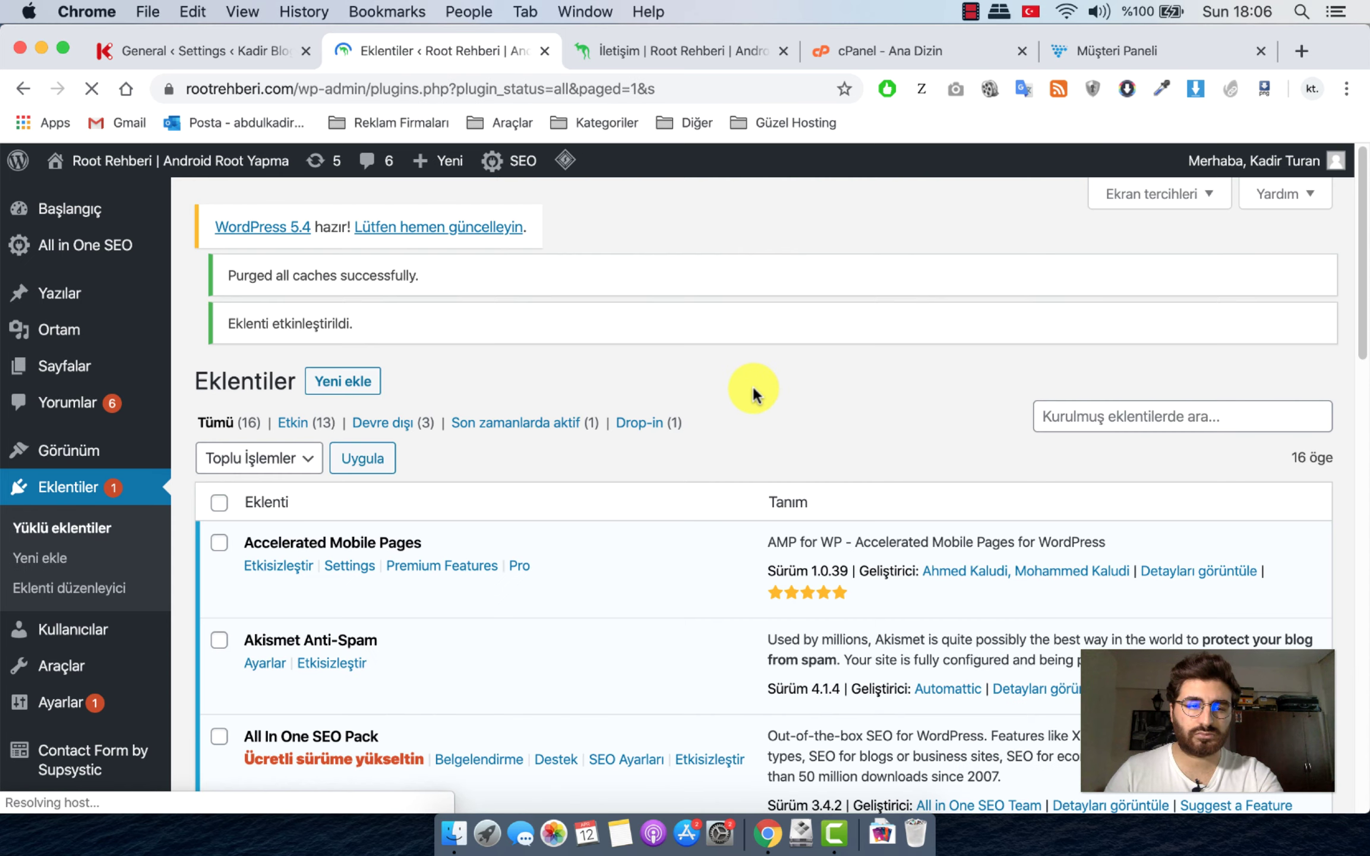
# Open the overview of all forms in Contact Form by Supsystic and read the text below the table headings.
pyautogui.scroll(-5, 756, 388)
pyautogui.scroll(-4, 534, 417)
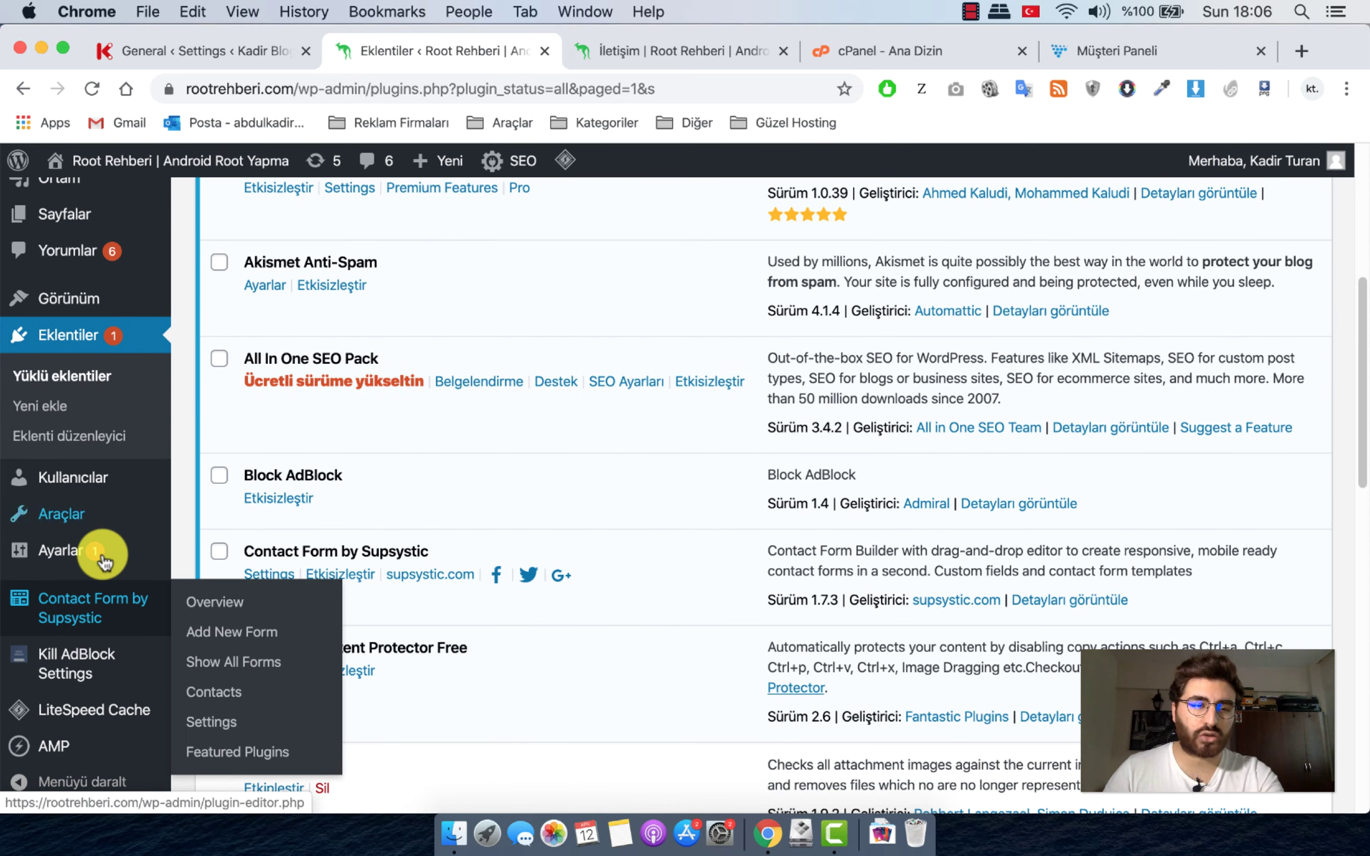
pyautogui.moveTo(87, 613)
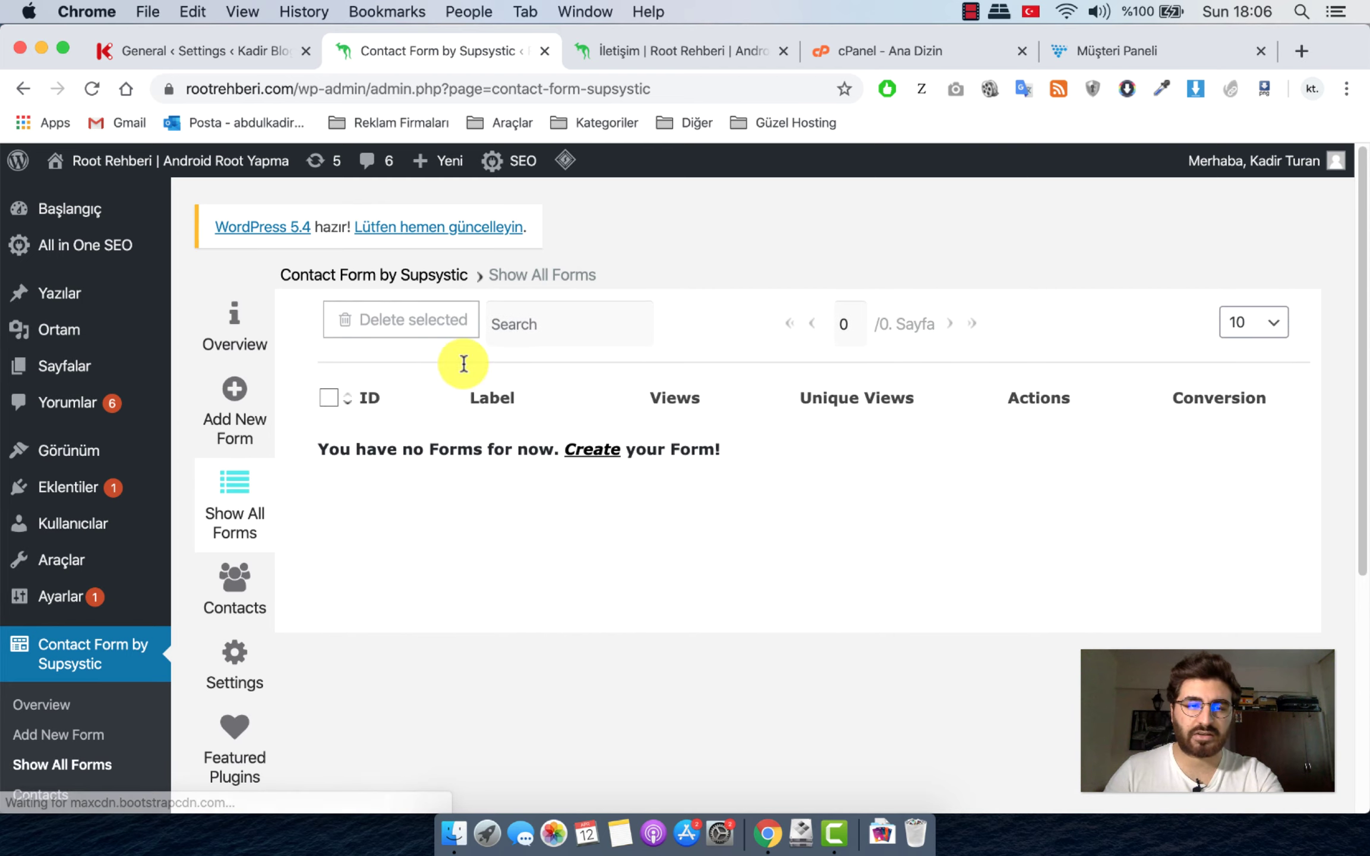
pyautogui.scroll(-3, 478, 576)
pyautogui.scroll(3, 475, 579)
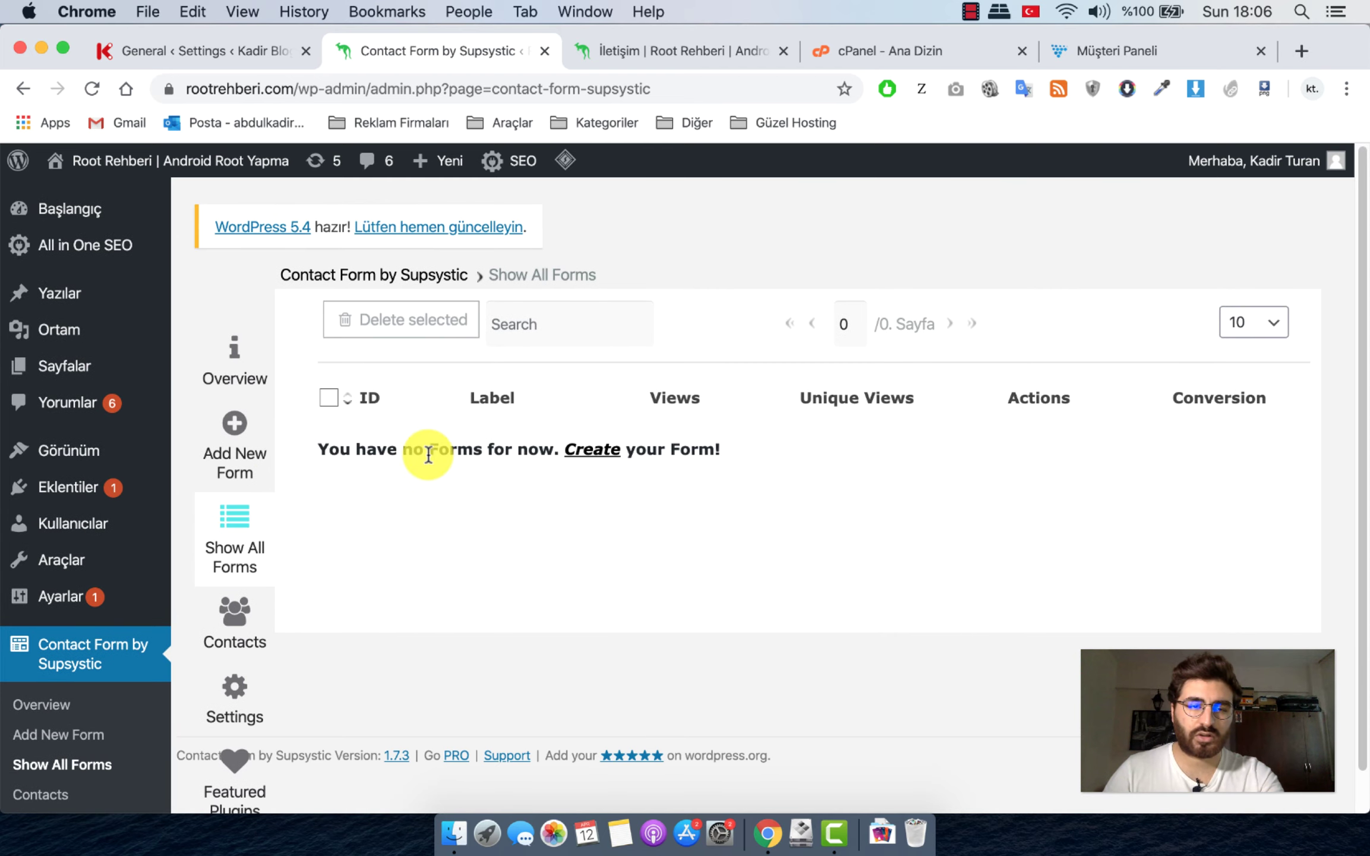
pyautogui.moveTo(358, 449); pyautogui.dragTo(811, 453)
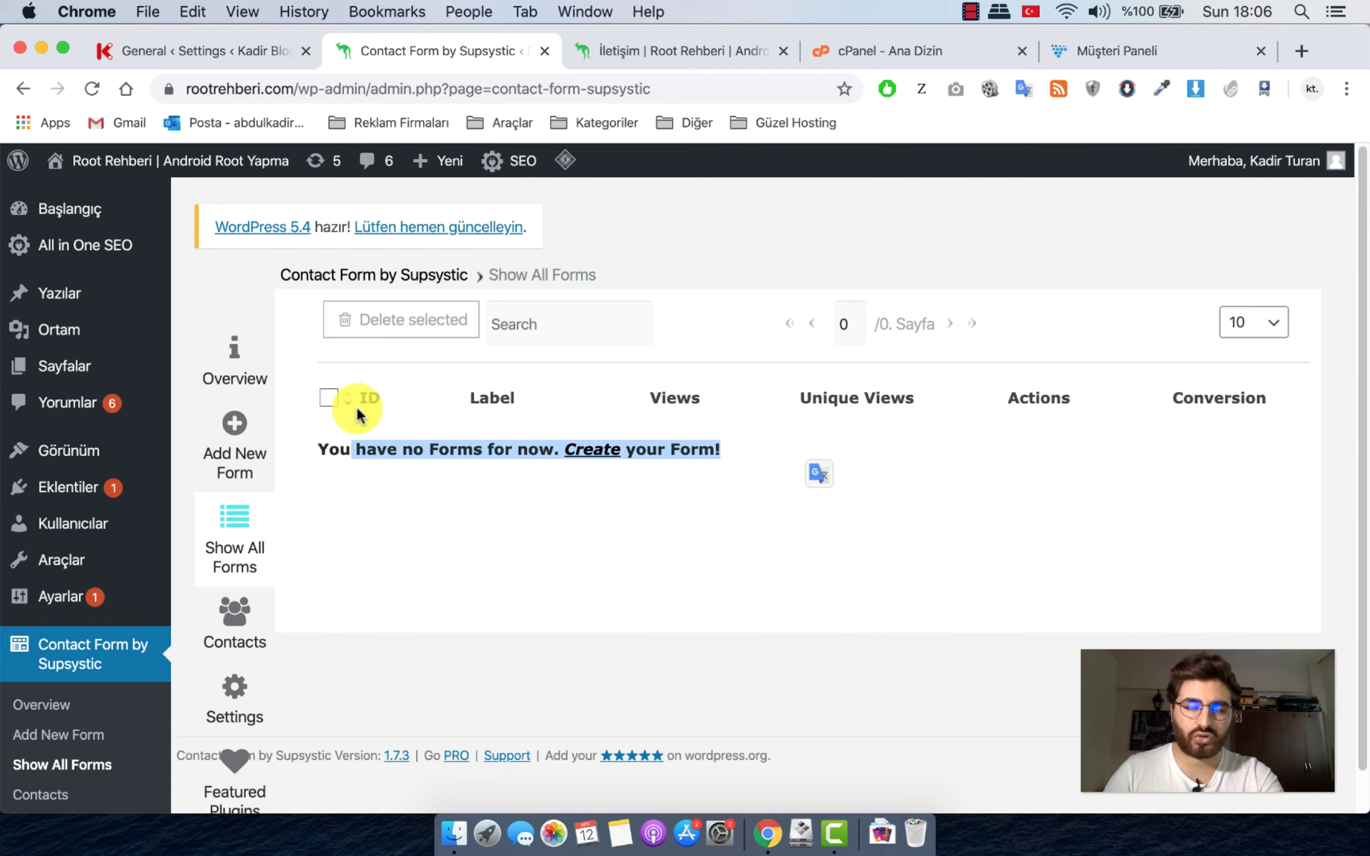
pyautogui.click(322, 446)
pyautogui.tripleClick(315, 445)
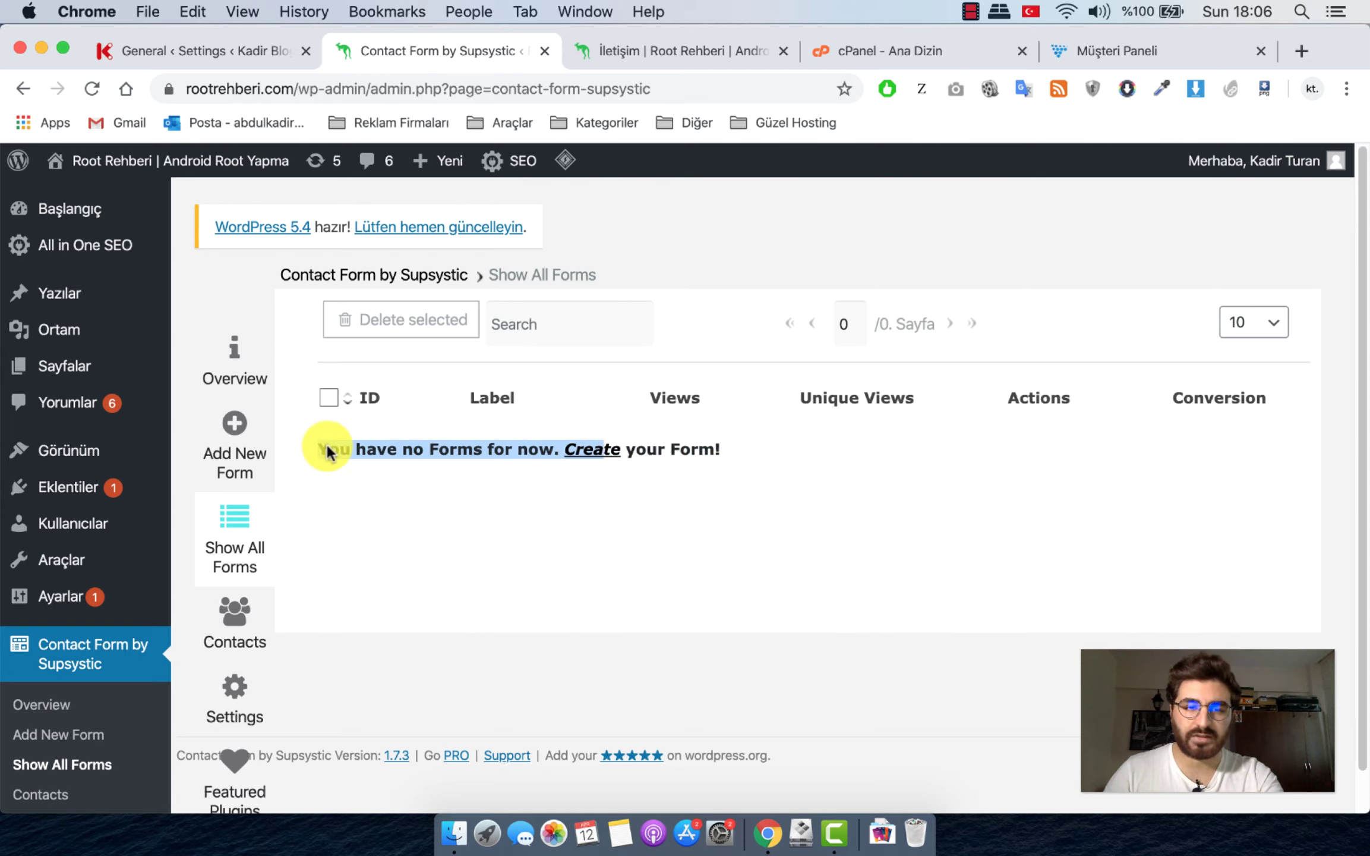
# Create a new form named iletisim from the Base Contact template and save it.
pyautogui.click(241, 443)
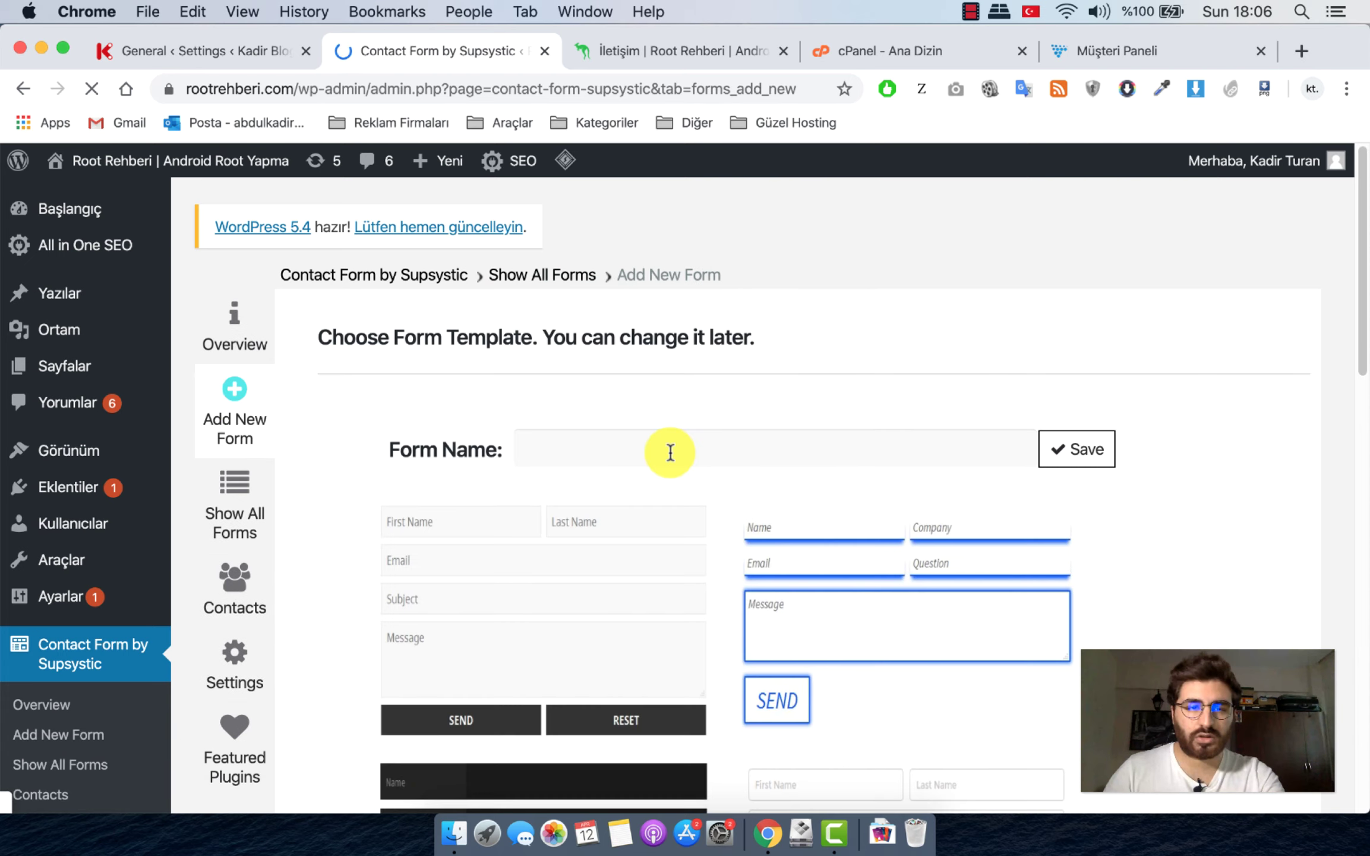
pyautogui.scroll(-10, 671, 450)
pyautogui.scroll(-10, 685, 451)
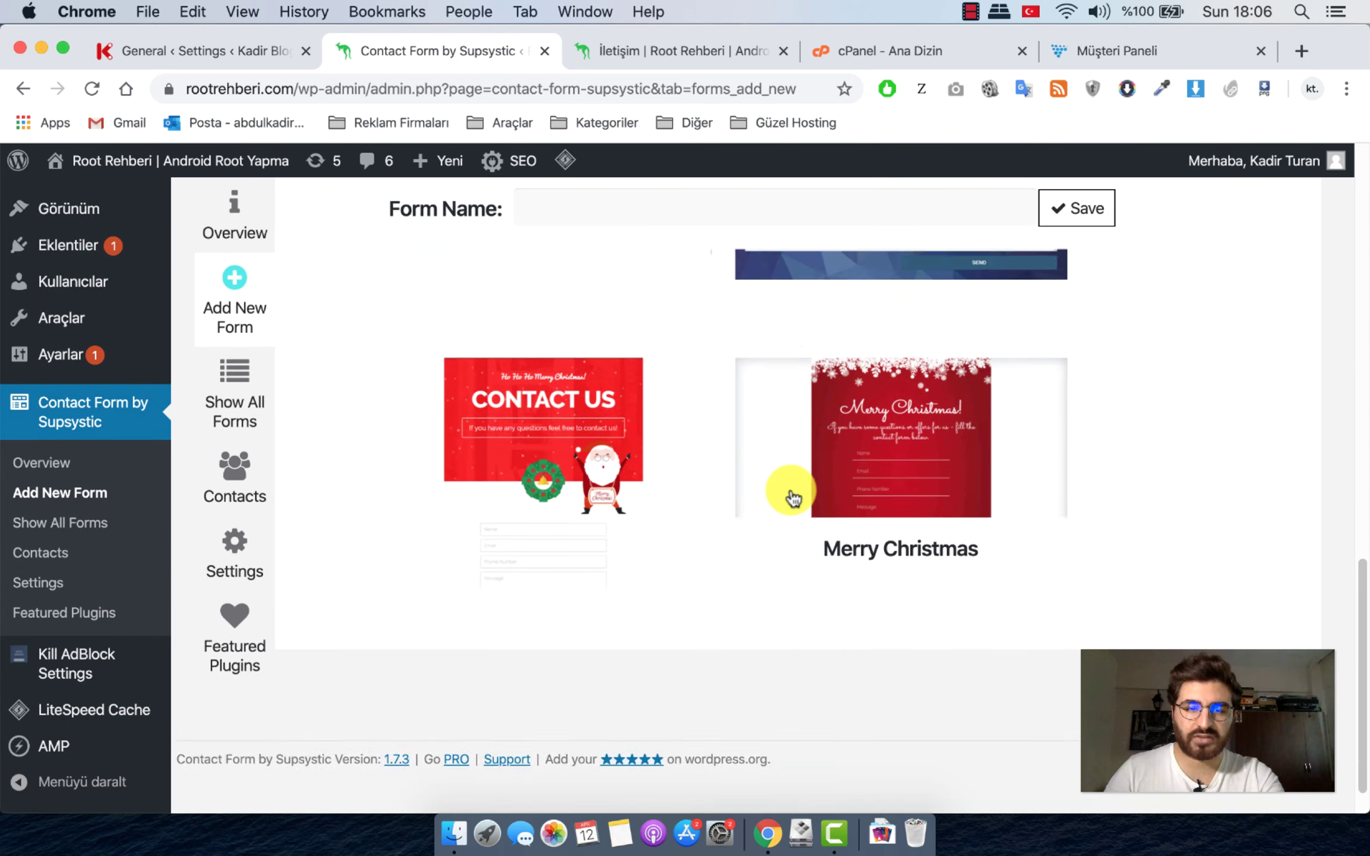
pyautogui.scroll(20, 789, 495)
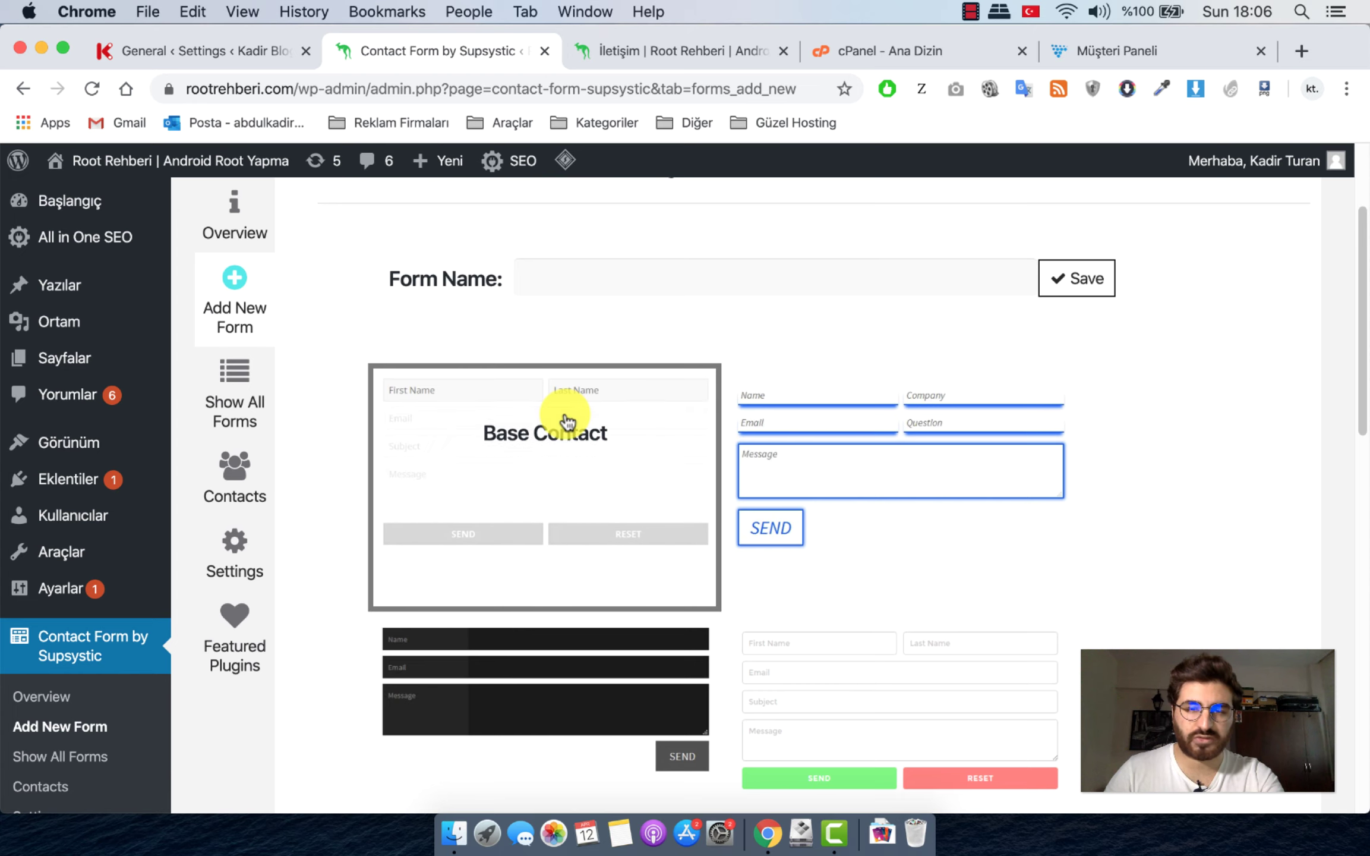
pyautogui.scroll(1, 642, 321)
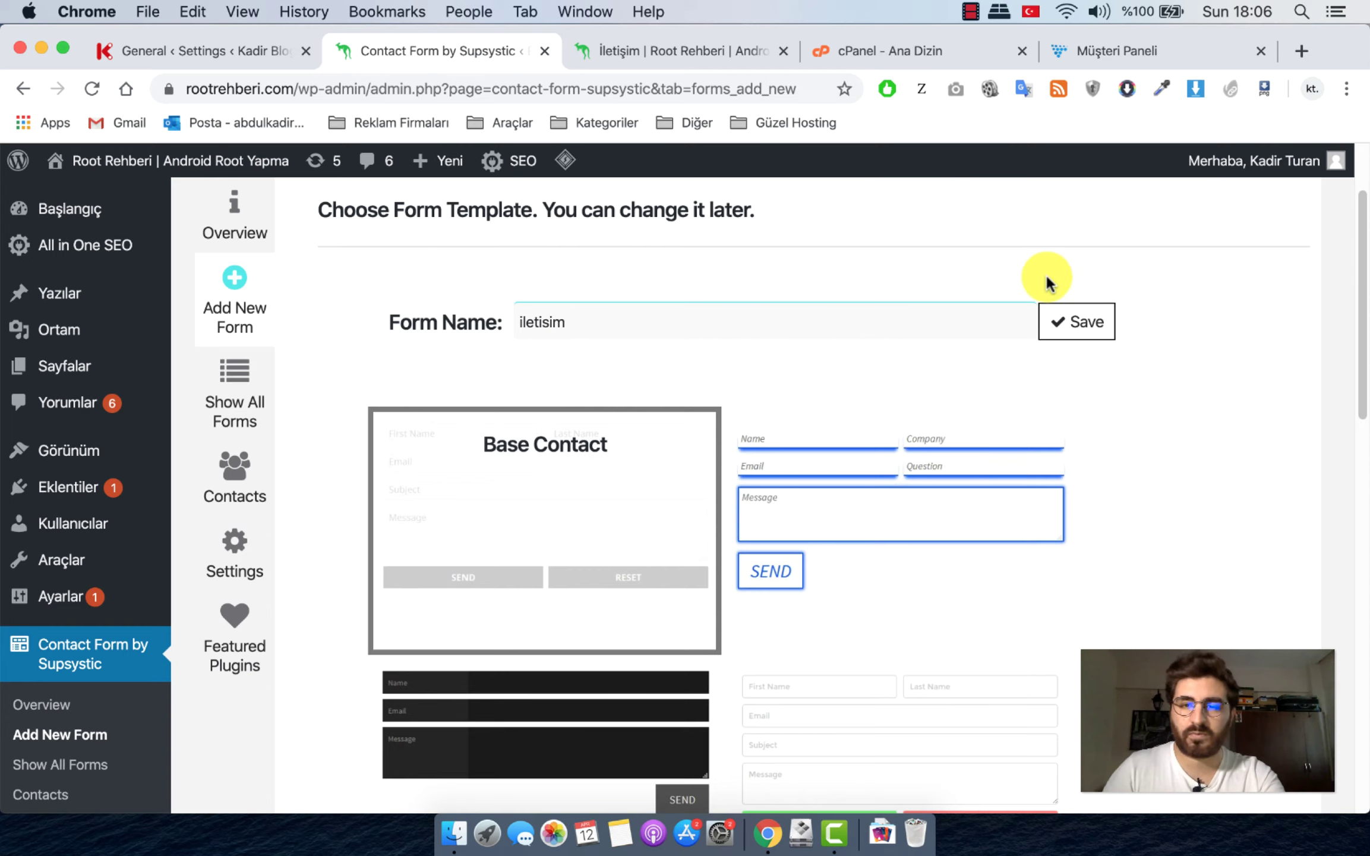
pyautogui.click(1061, 312)
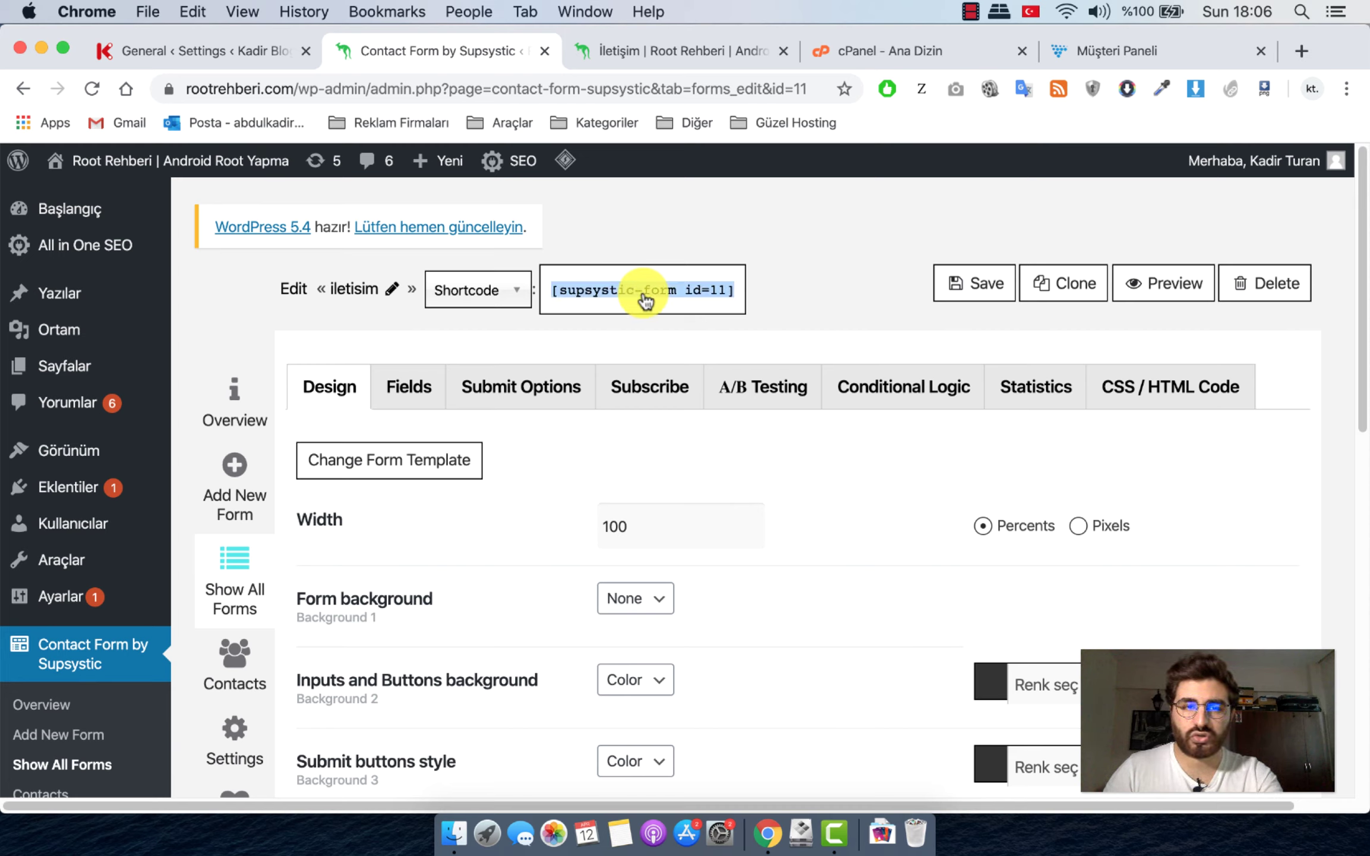
# Insert the shortcode [supsystic-form id=11] into the empty content of the İletişim page and update the page.
pyautogui.click(653, 51)
pyautogui.scroll(4, 508, 269)
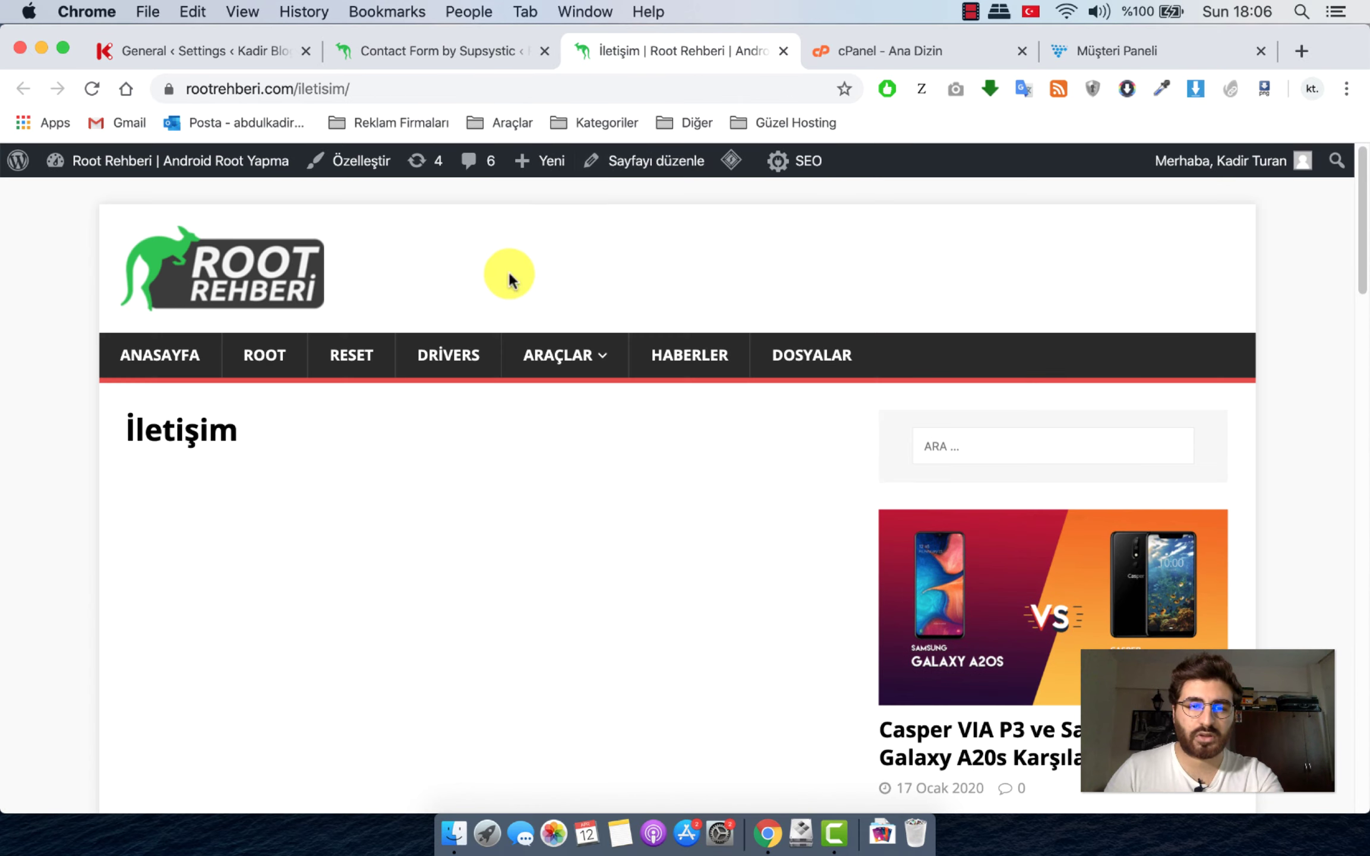
pyautogui.click(637, 171)
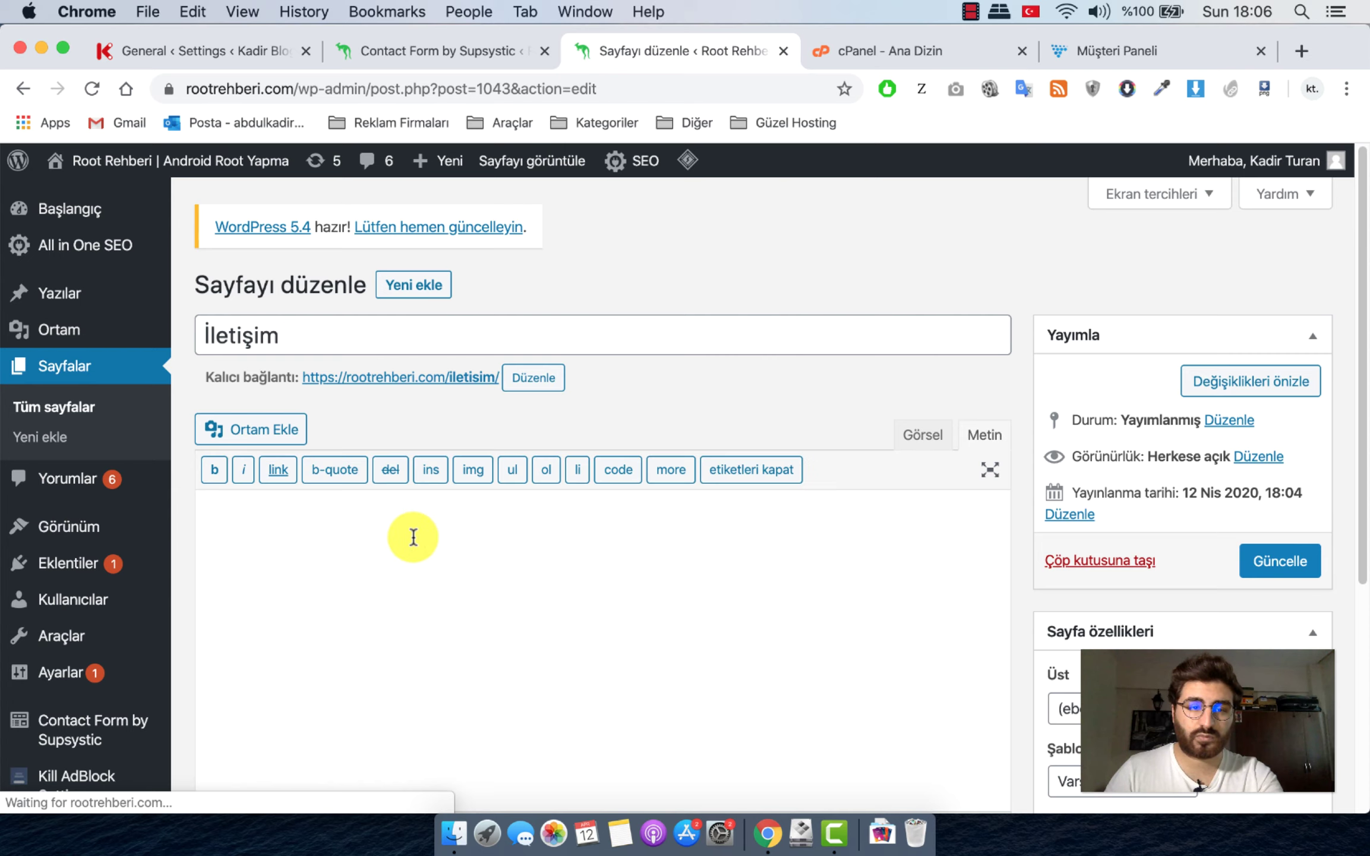
pyautogui.click(409, 540)
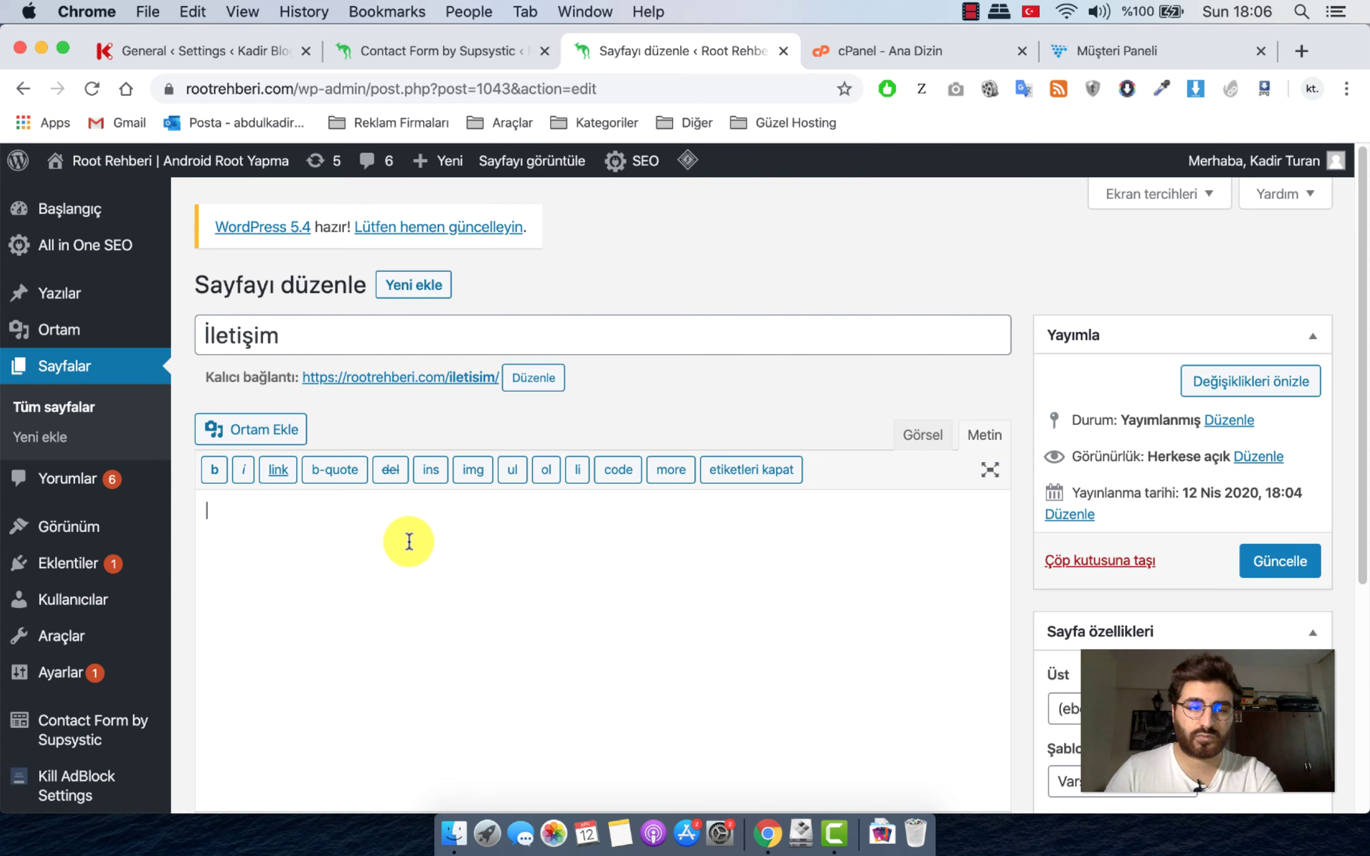
pyautogui.click(1290, 564)
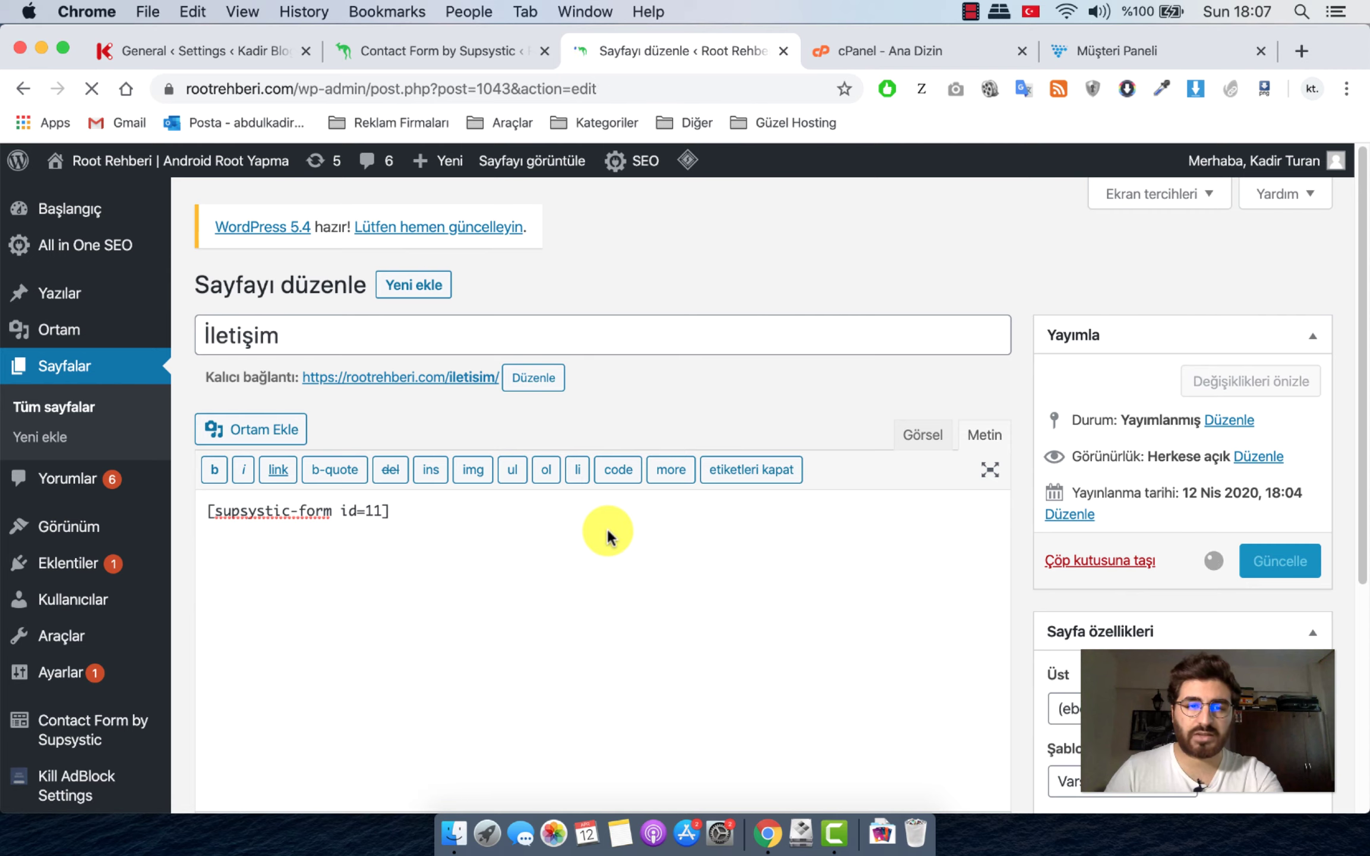
# View the published İletişim page and examine how the embedded contact form is laid out.
pyautogui.click(394, 332)
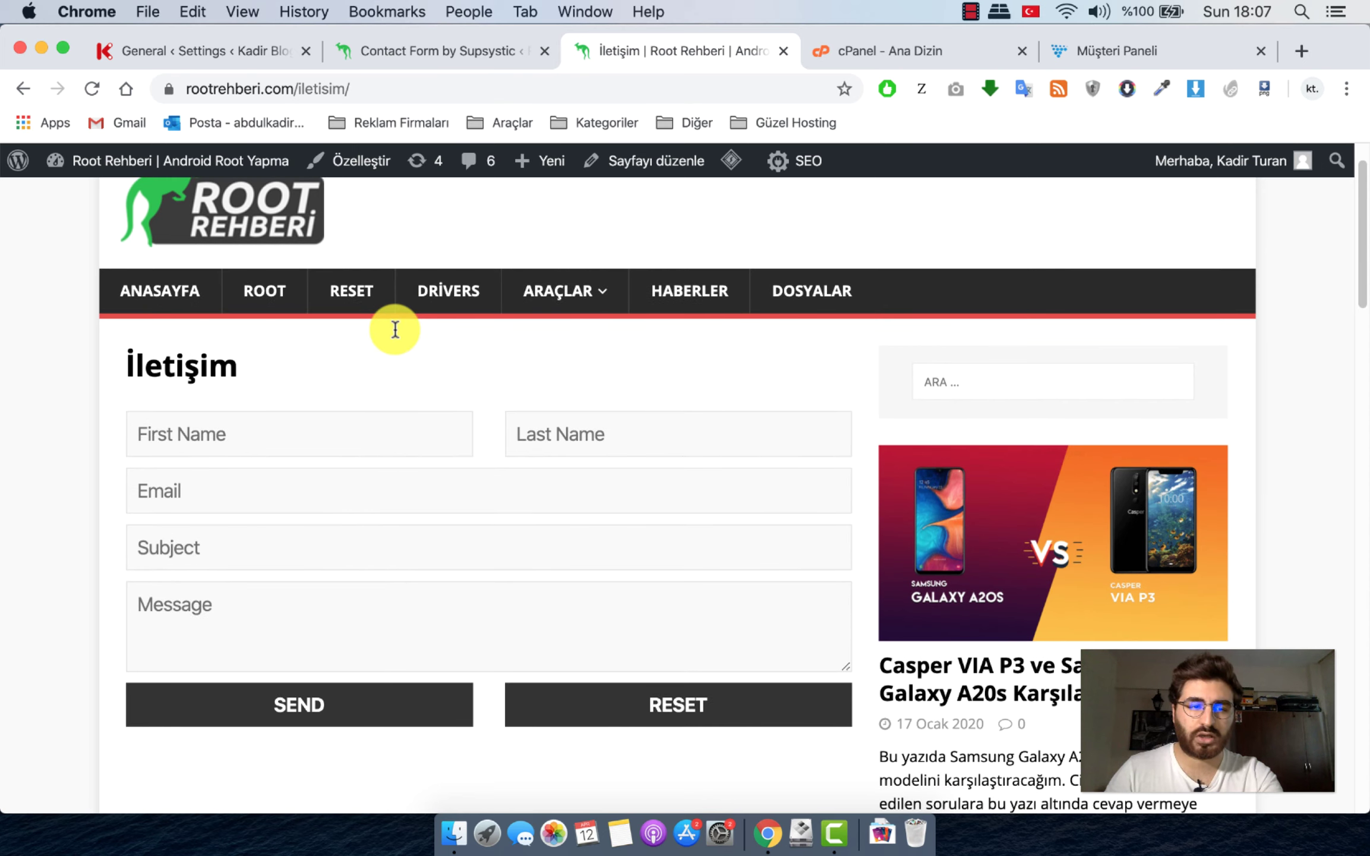
pyautogui.scroll(-1, 321, 535)
pyautogui.scroll(-3, 424, 552)
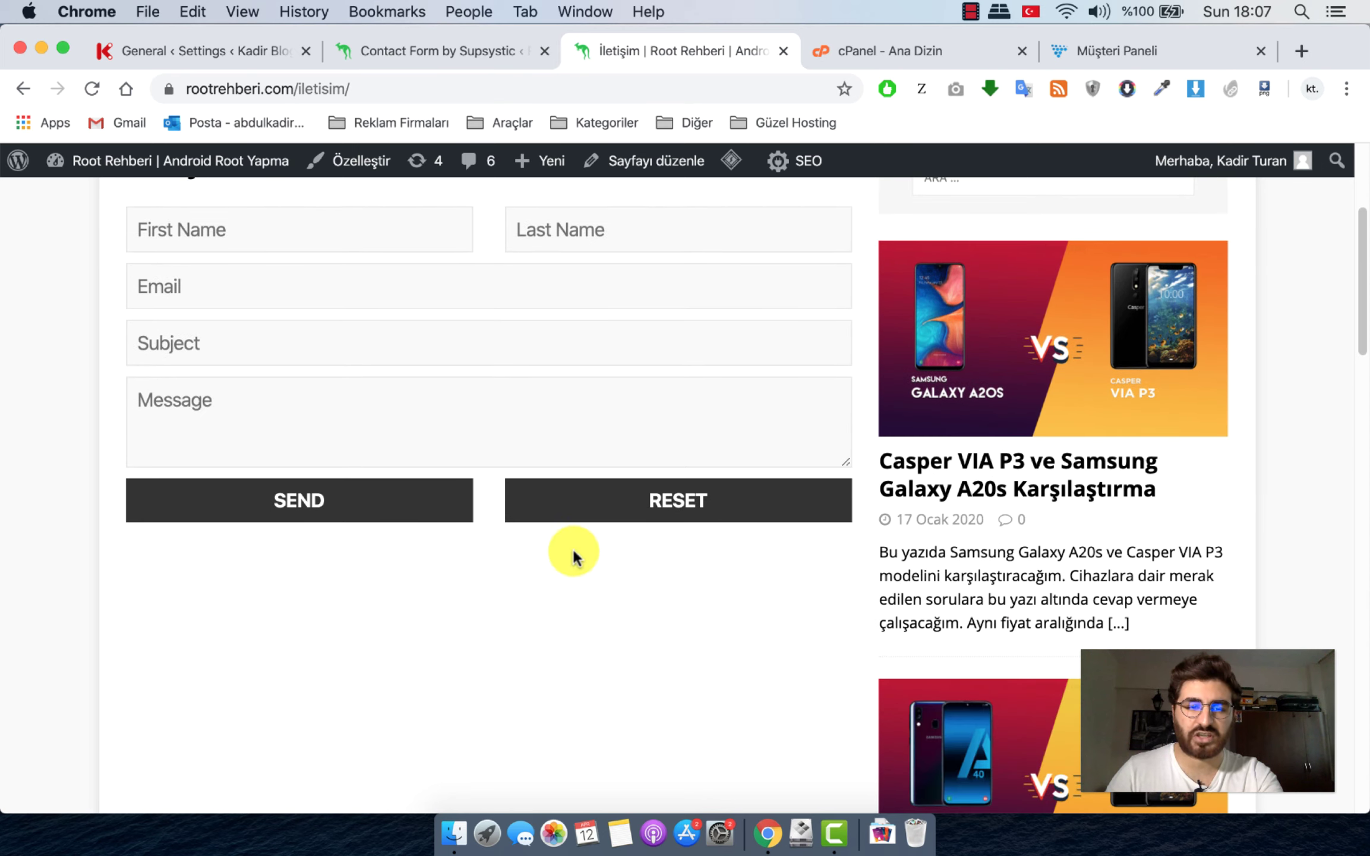
pyautogui.scroll(-8, 496, 550)
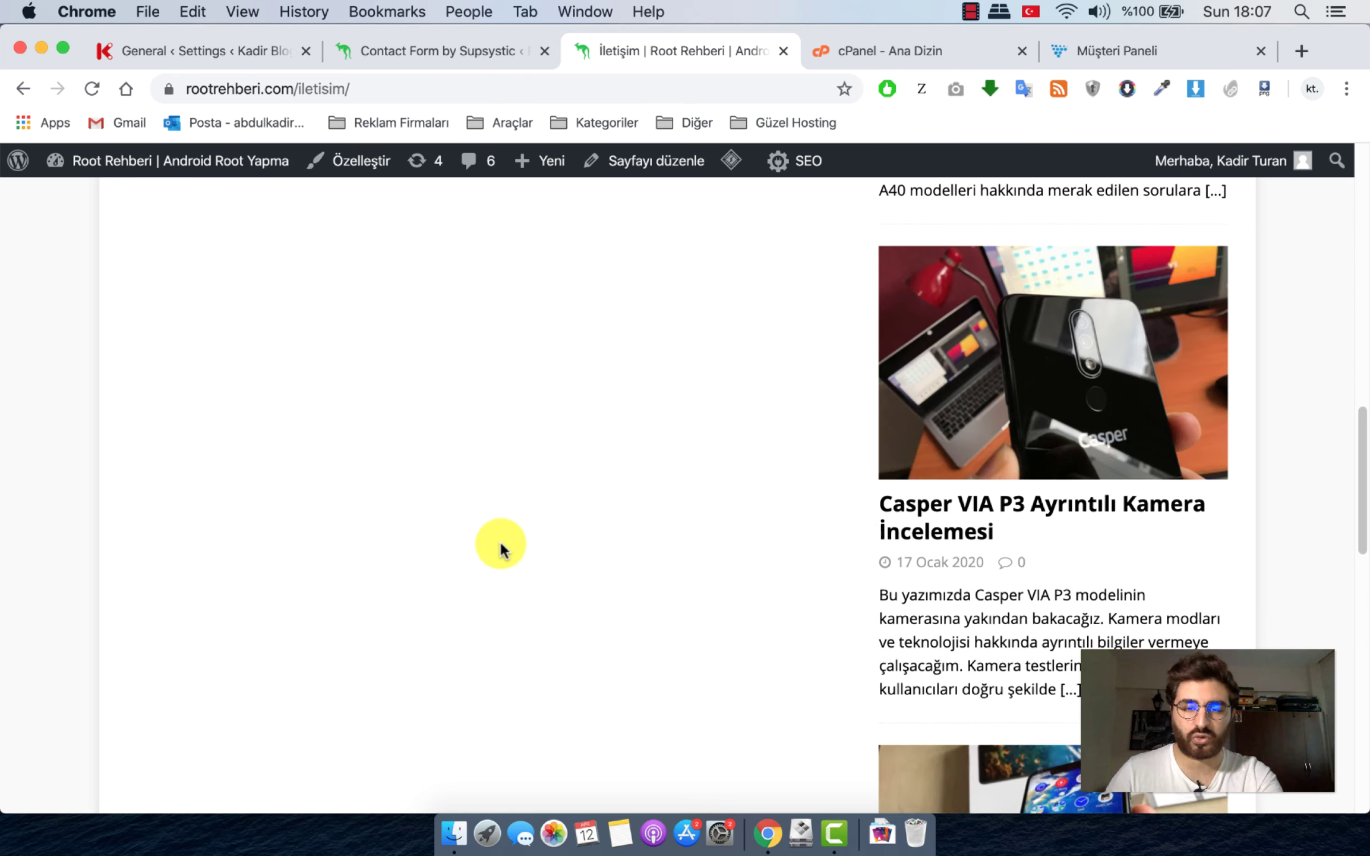
pyautogui.scroll(15, 499, 541)
pyautogui.scroll(-1, 398, 428)
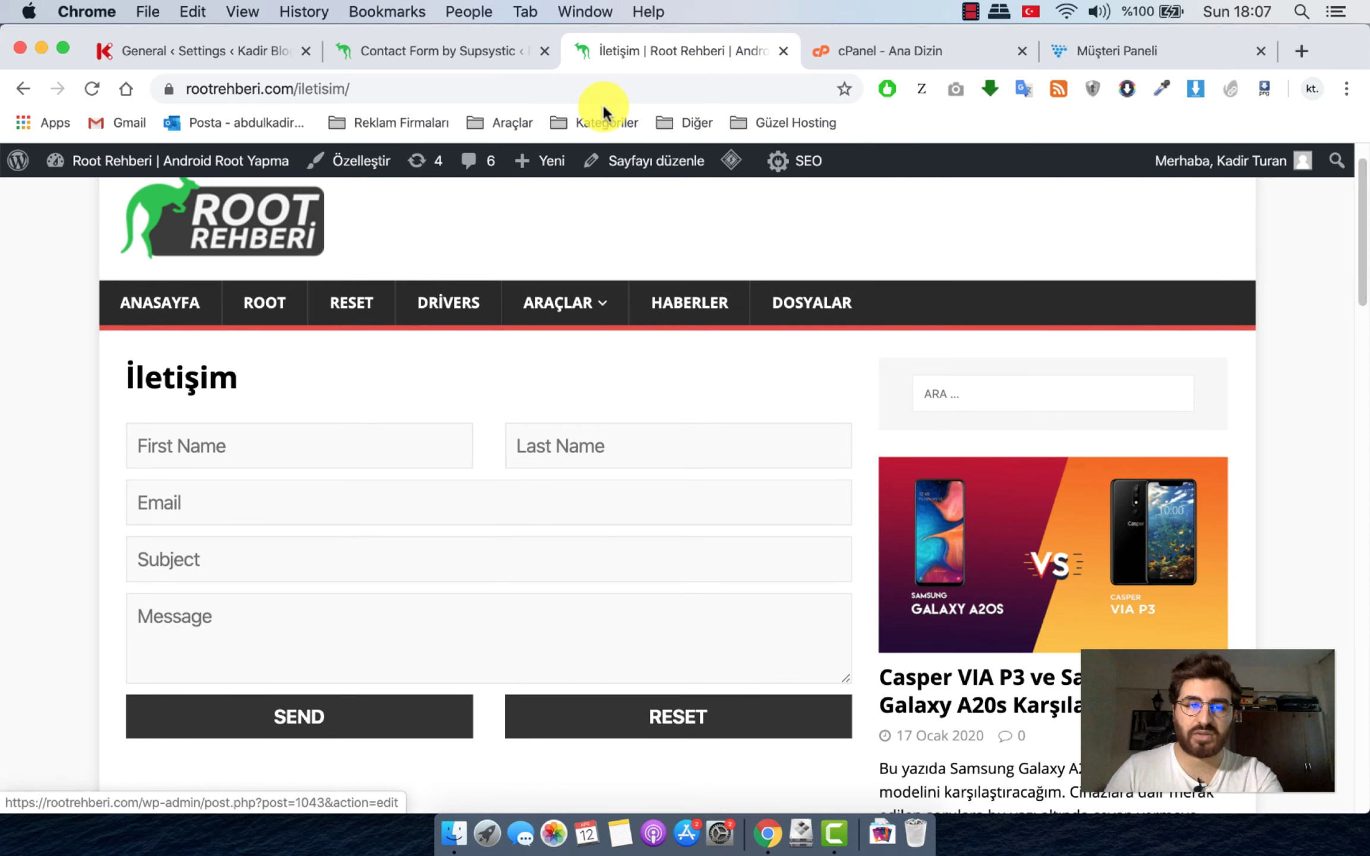
# In the iletisim form's field settings, set the First Name field's placeholder to Adınız.
pyautogui.click(453, 51)
pyautogui.scroll(-5, 553, 535)
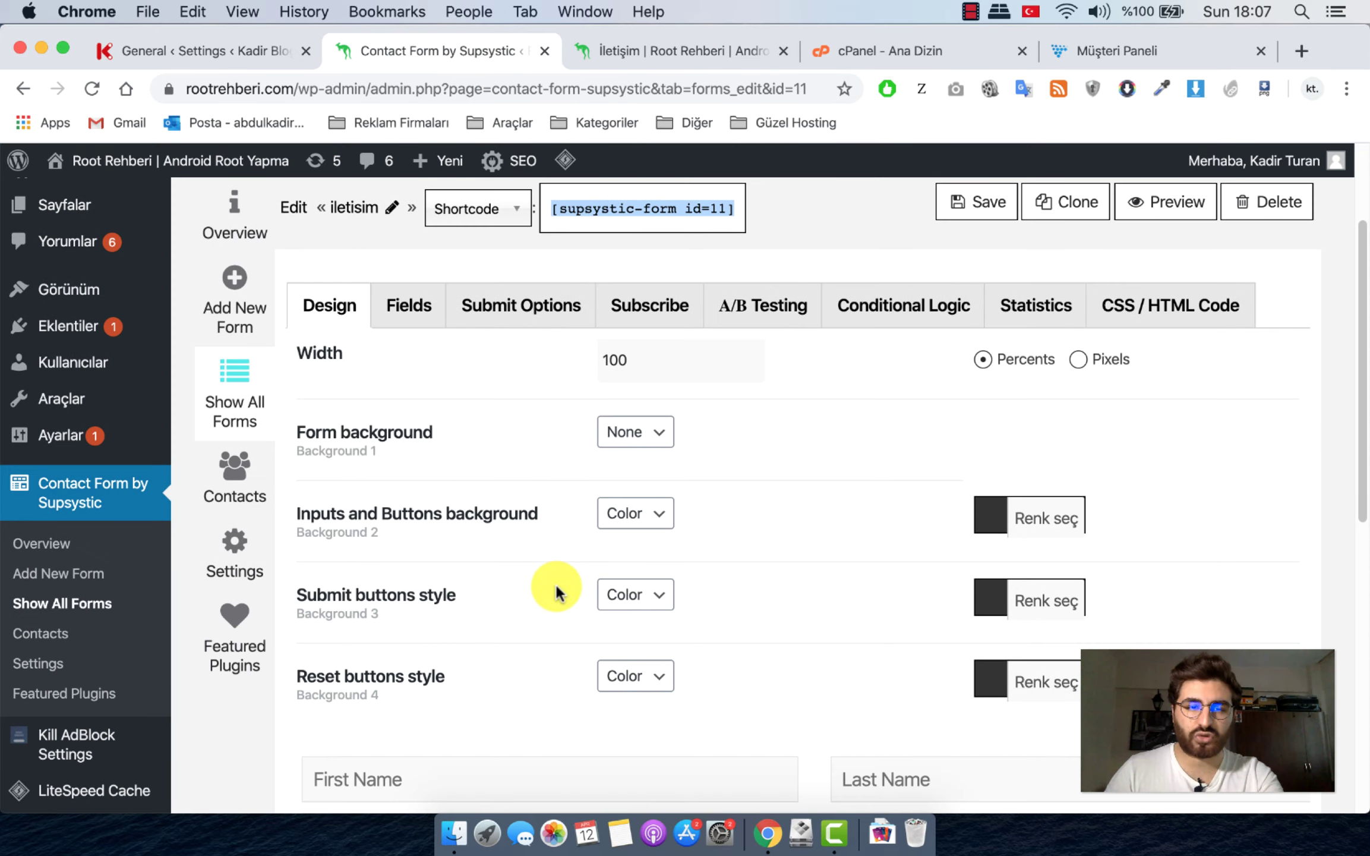
pyautogui.scroll(5, 604, 567)
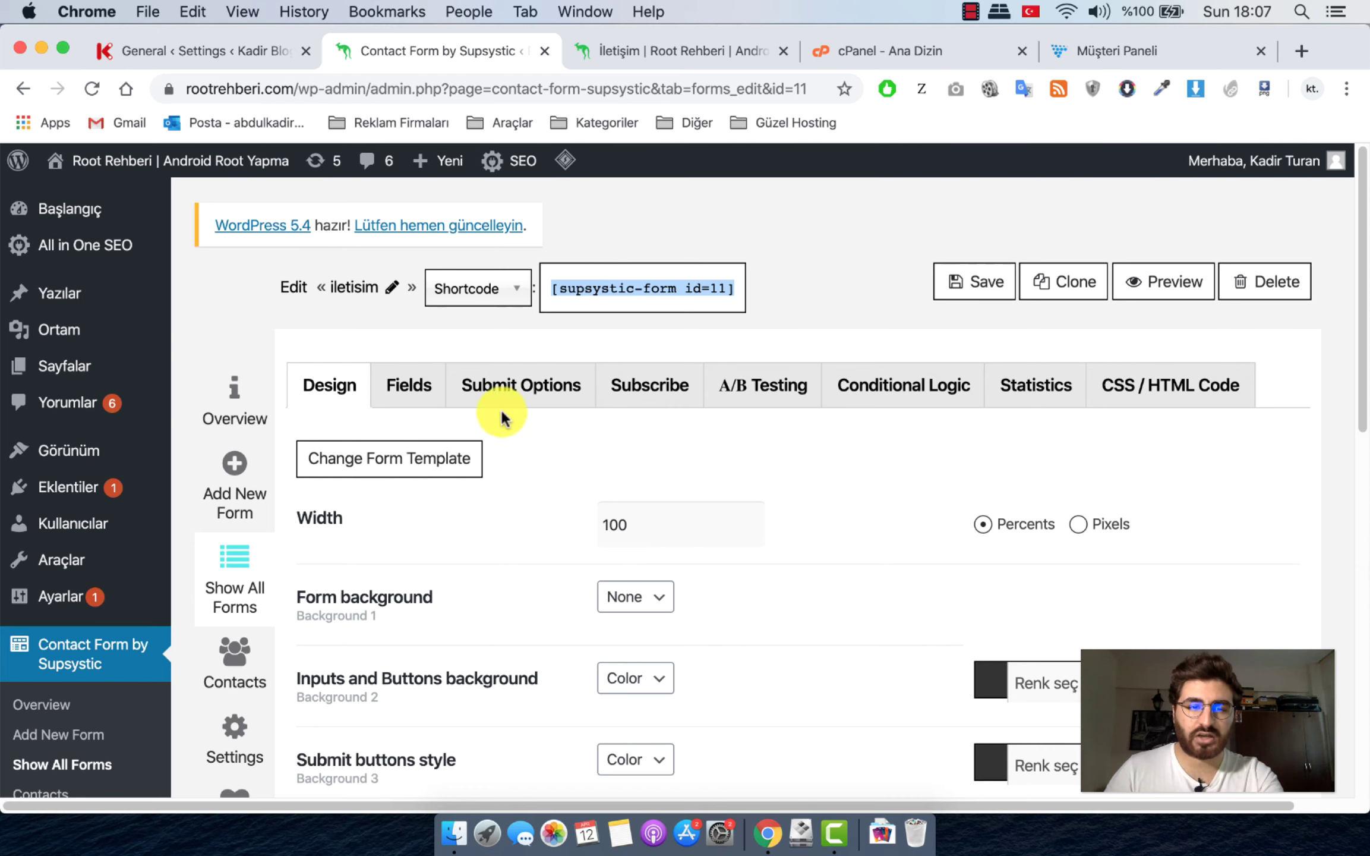
pyautogui.click(410, 389)
pyautogui.scroll(-7, 475, 639)
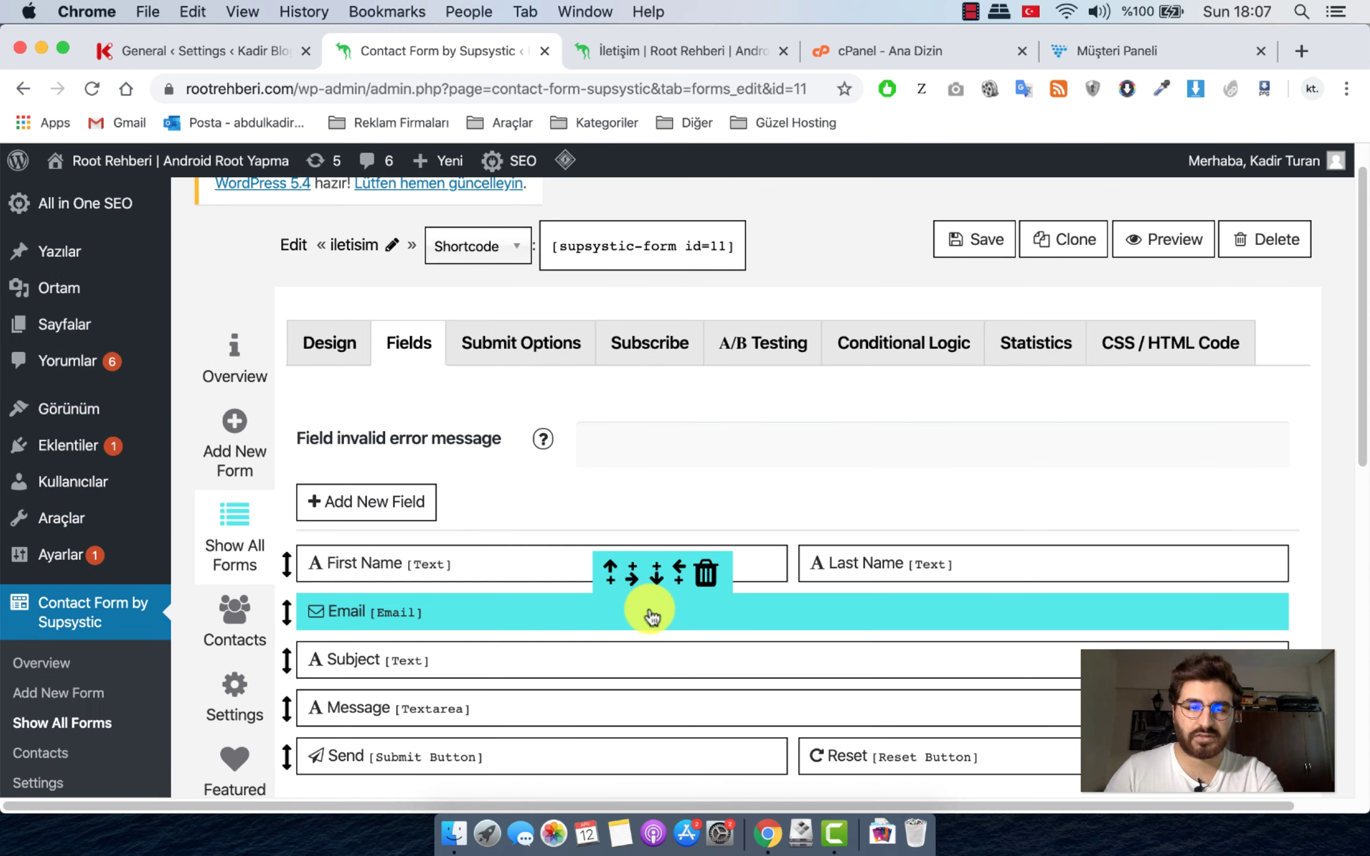
pyautogui.scroll(5, 615, 606)
pyautogui.scroll(1, 612, 606)
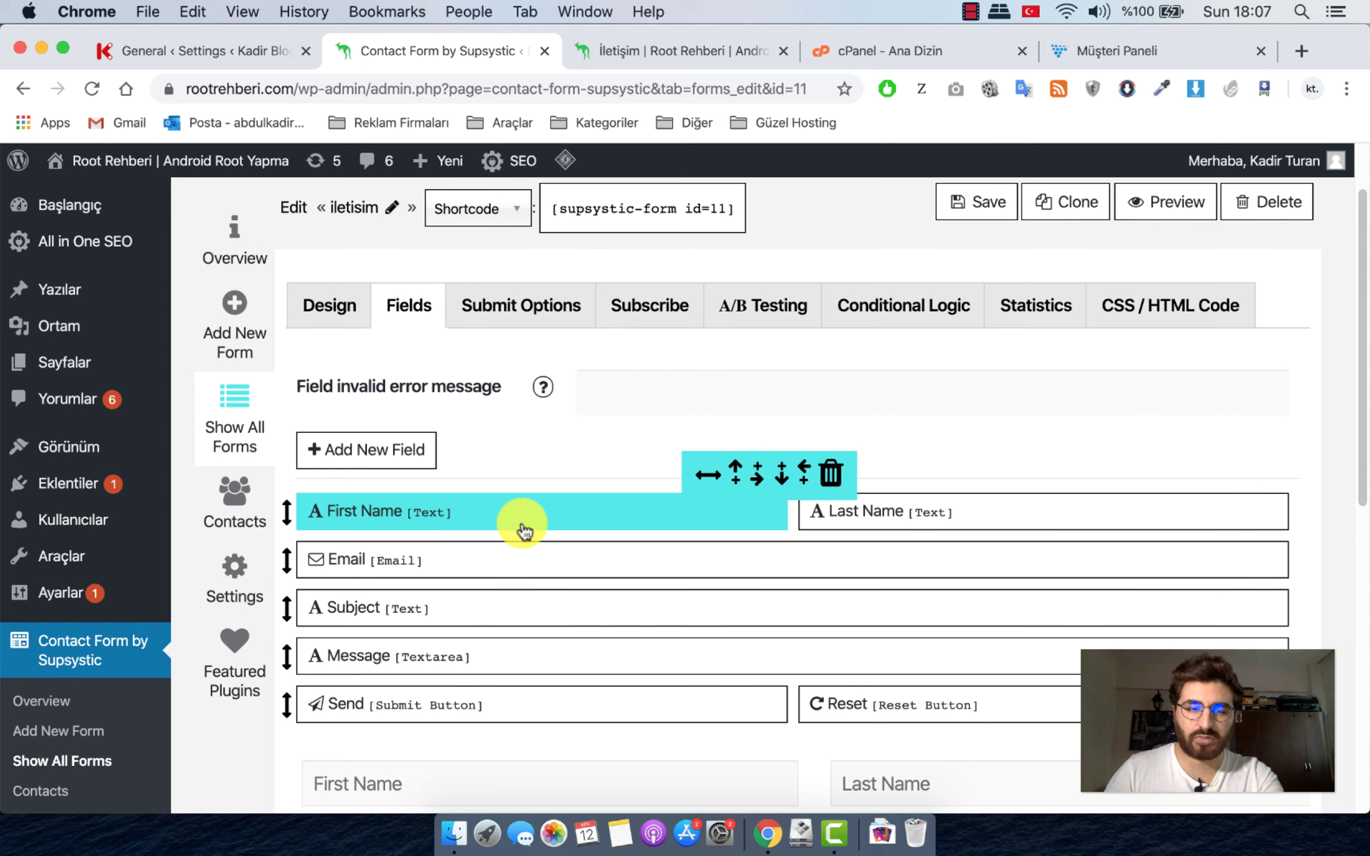
pyautogui.click(415, 519)
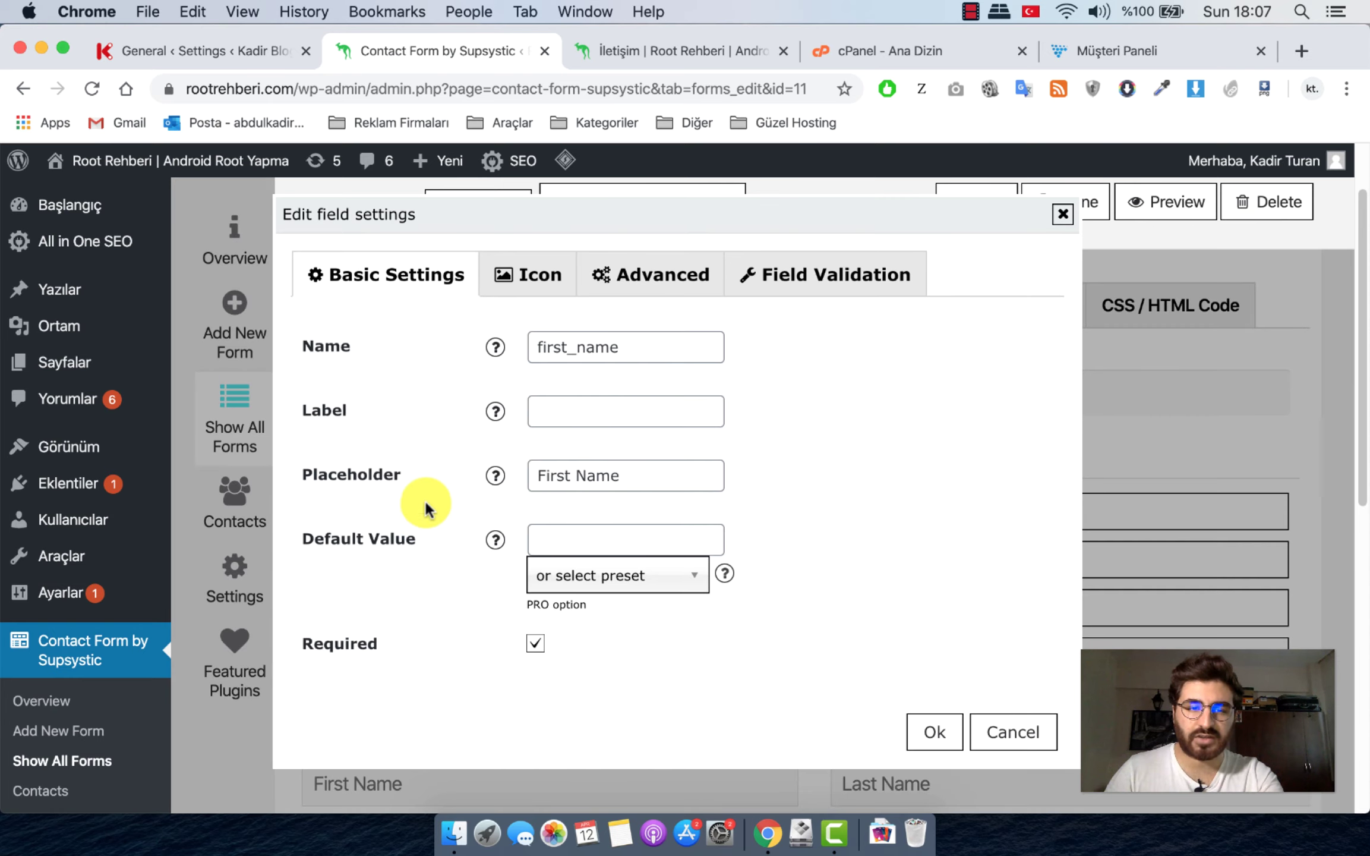
pyautogui.tripleClick(595, 475)
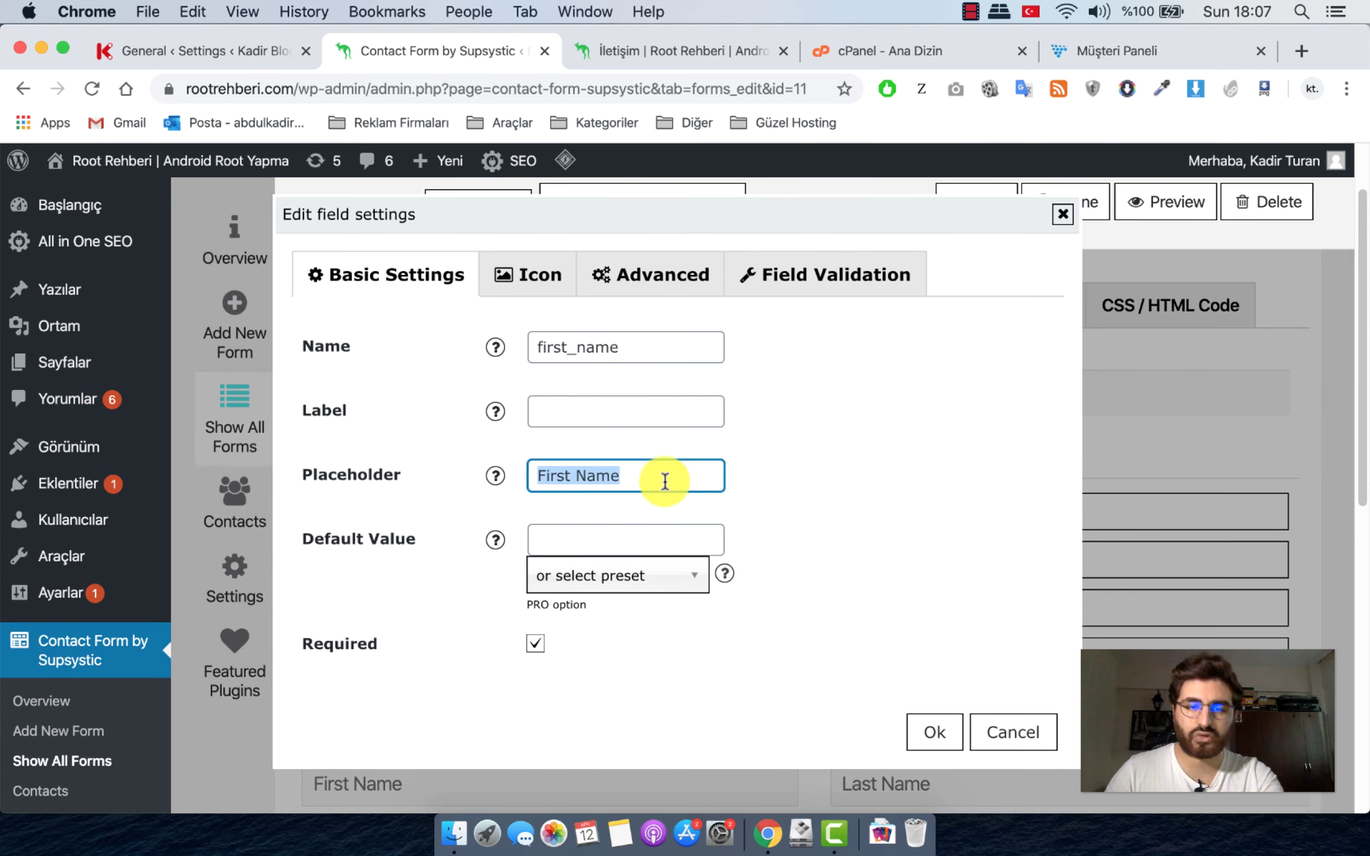
pyautogui.write('Adınız')
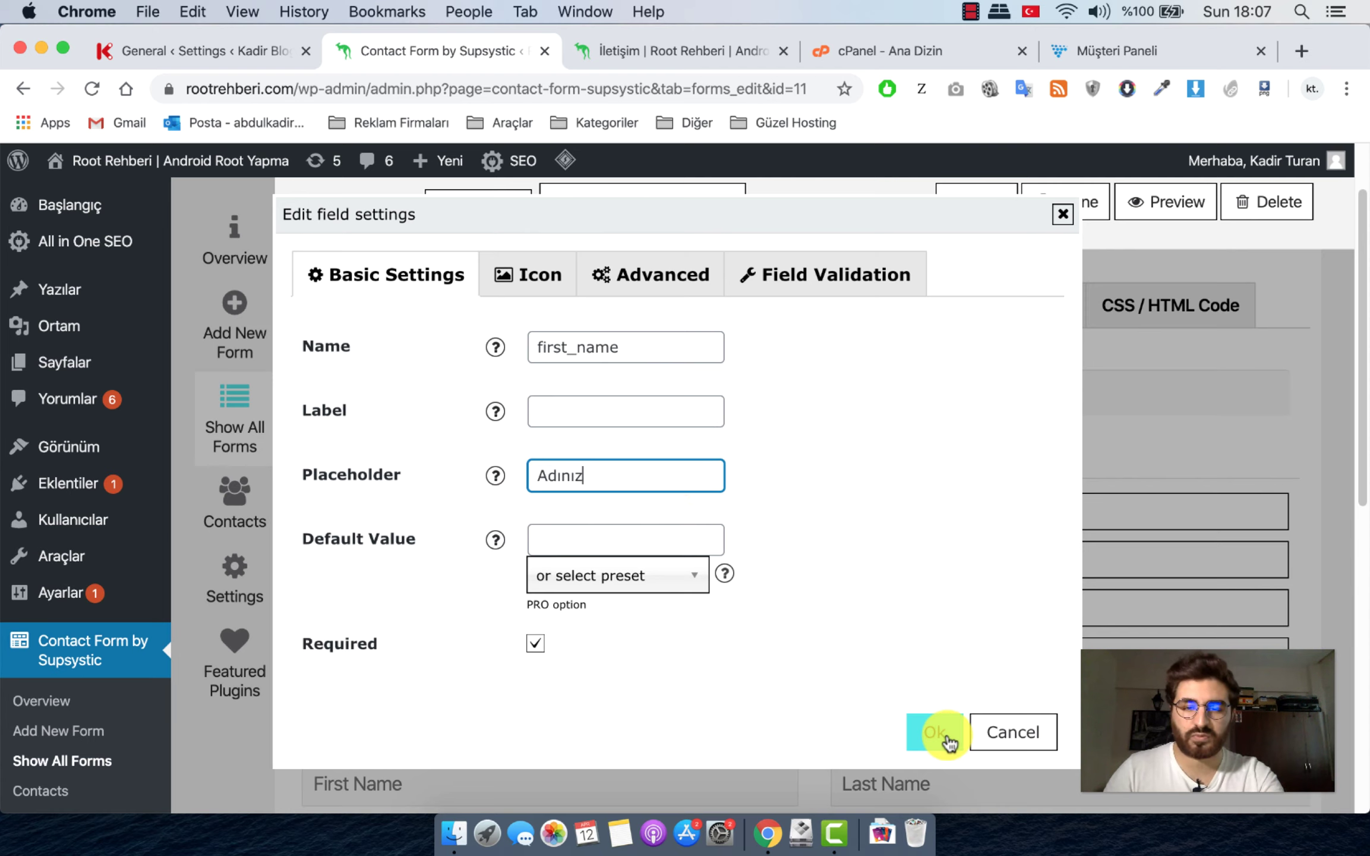
pyautogui.click(939, 732)
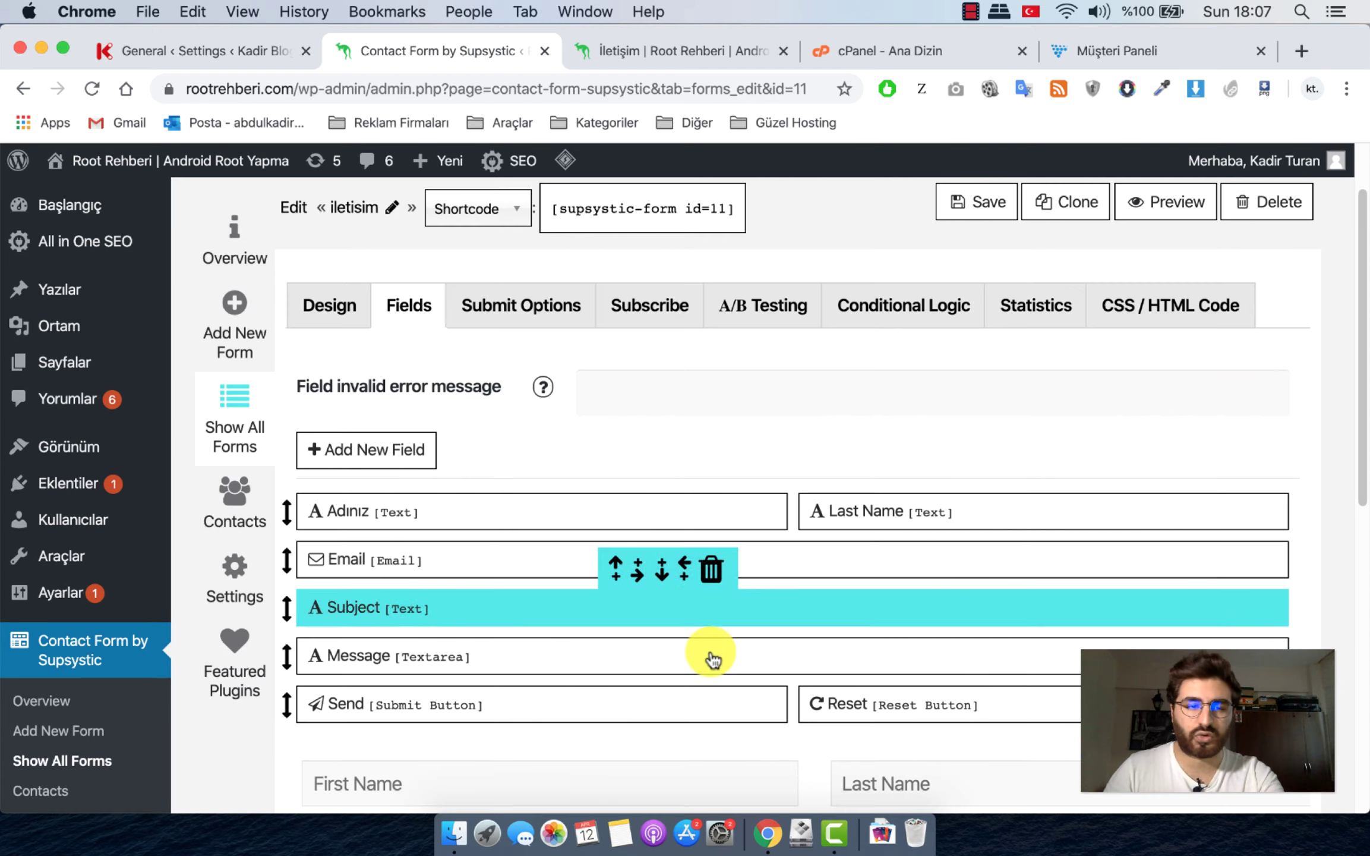
# Set the Last Name field's placeholder to Soyad and the Subject field's placeholder to Konu.
pyautogui.click(881, 523)
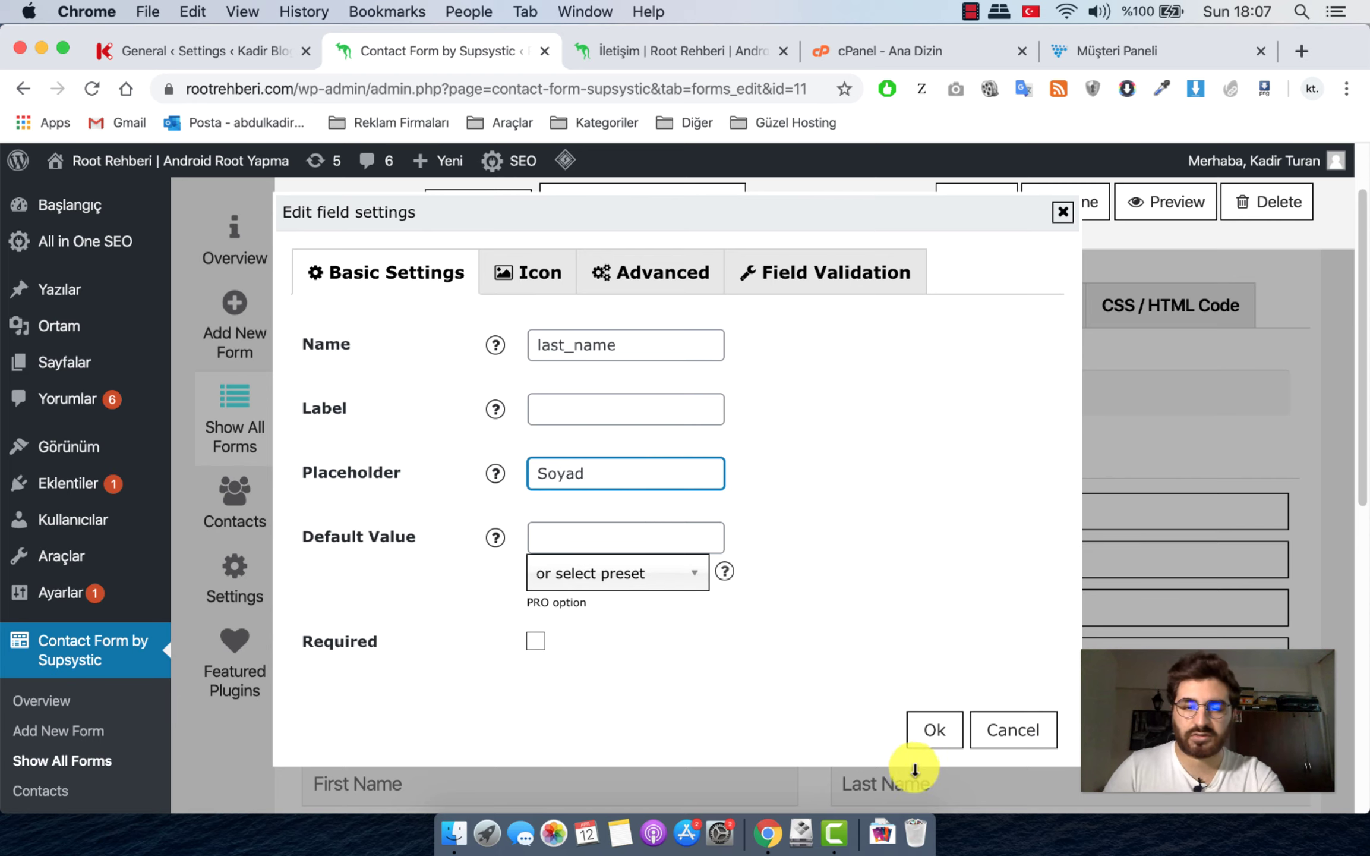
pyautogui.click(934, 731)
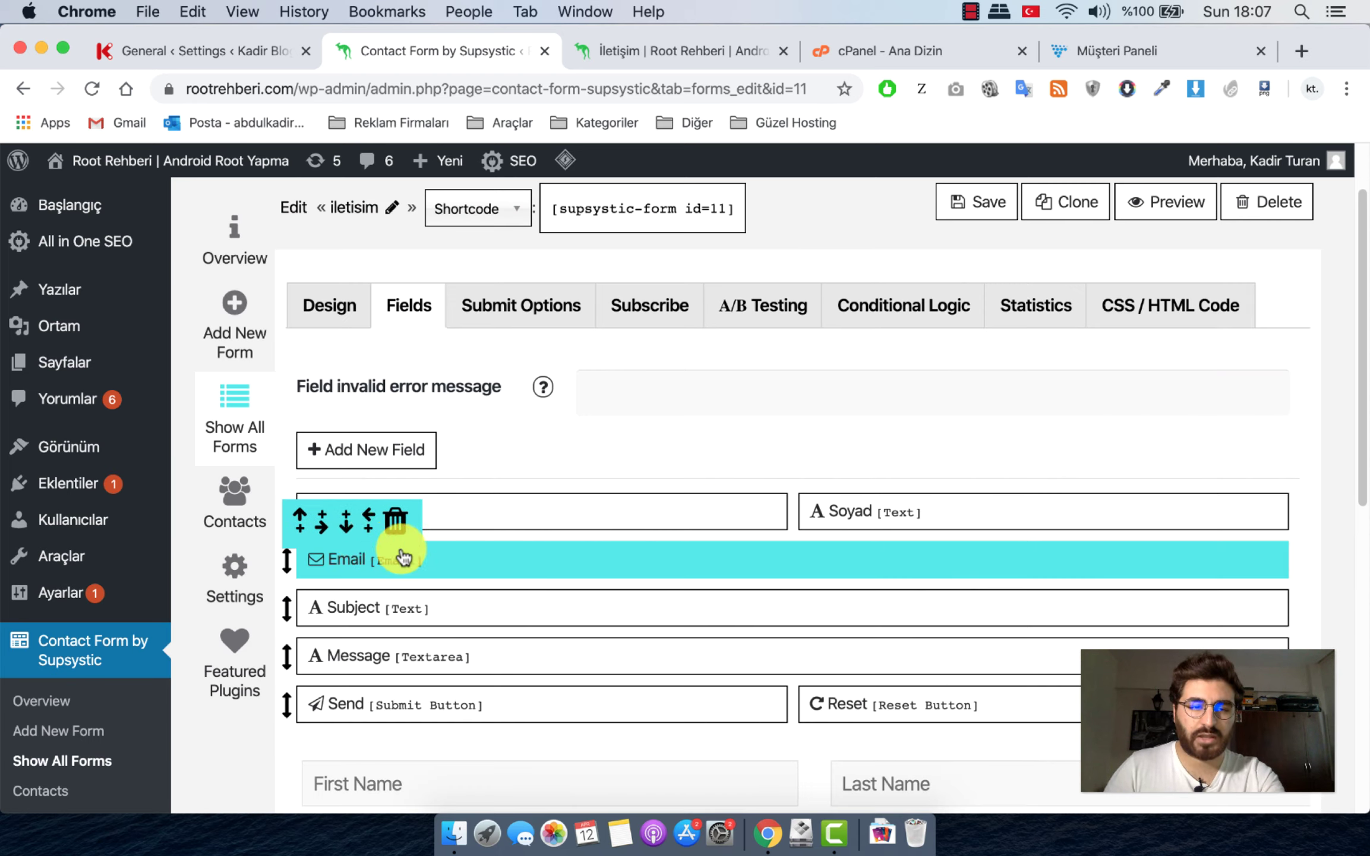
pyautogui.click(383, 604)
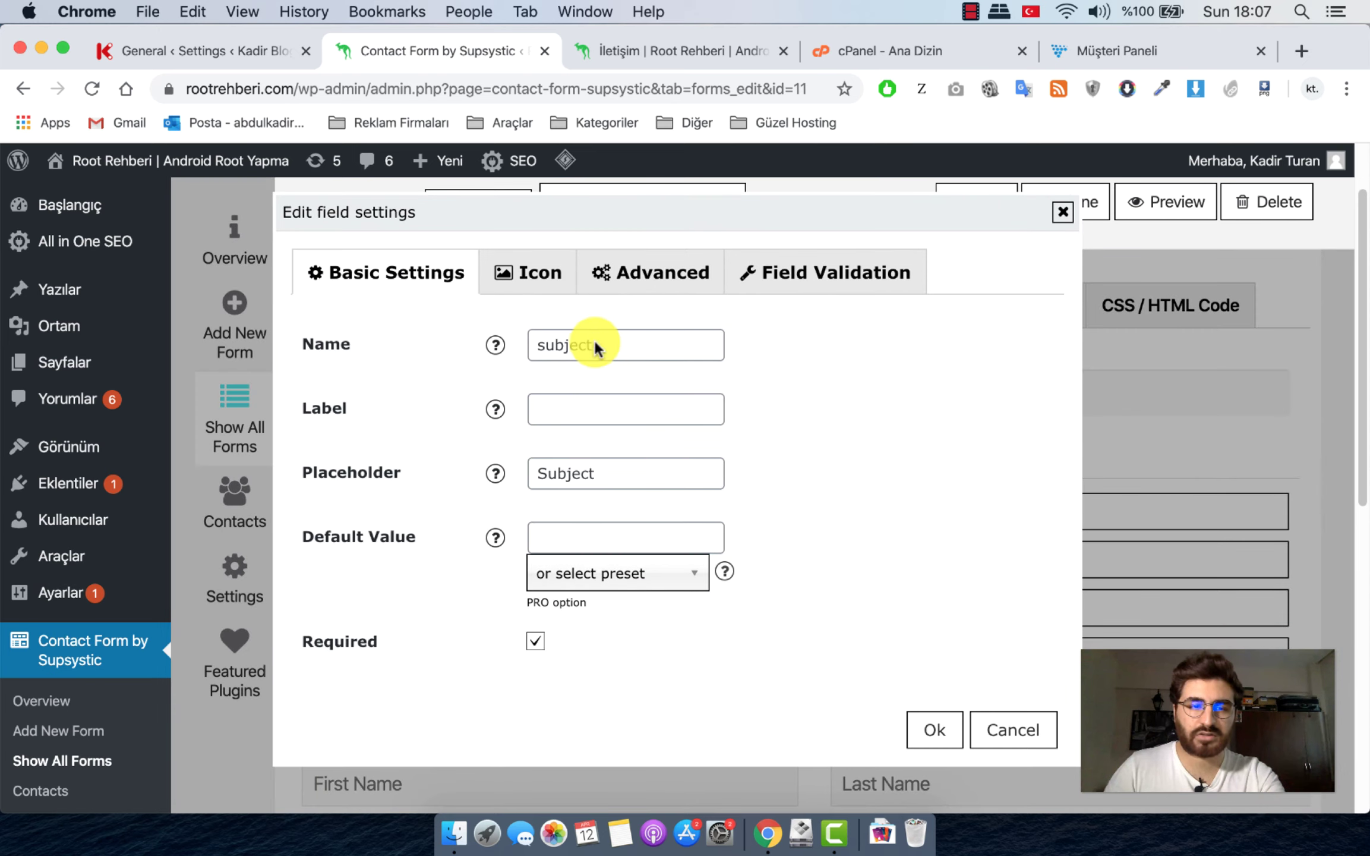
pyautogui.click(597, 462)
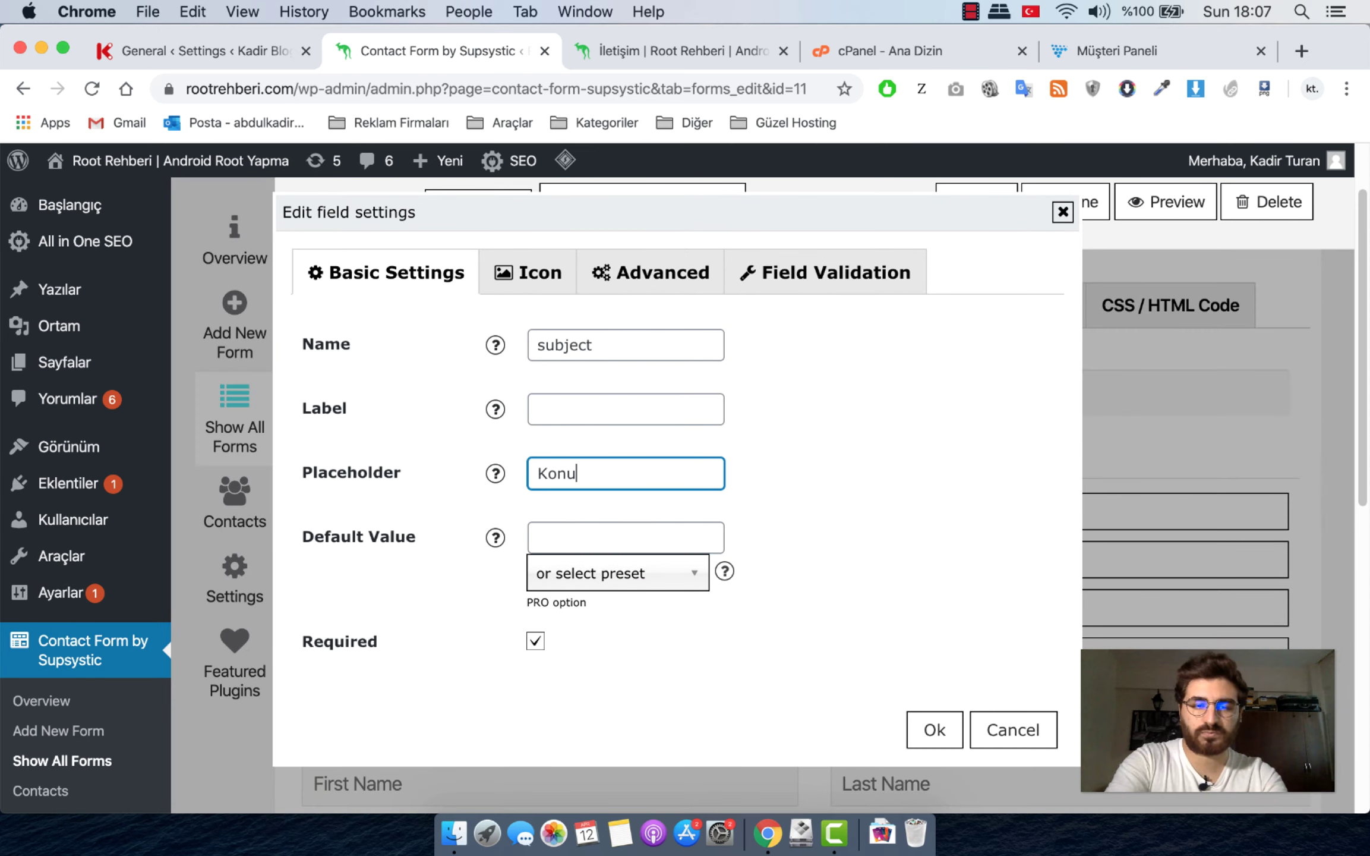
pyautogui.click(934, 730)
# Set the Message field's placeholder to Mesajınız.
pyautogui.scroll(-1, 507, 580)
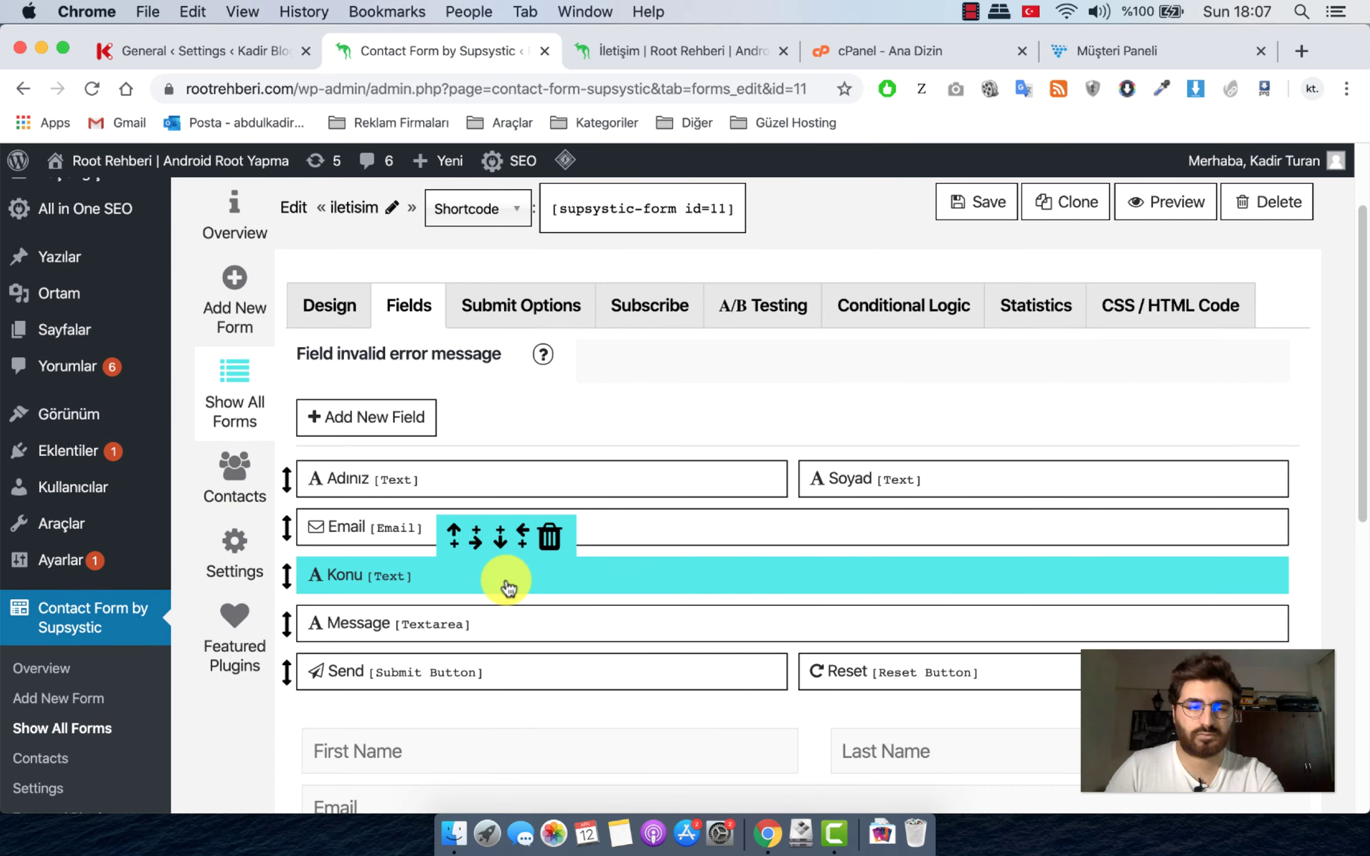
pyautogui.click(403, 631)
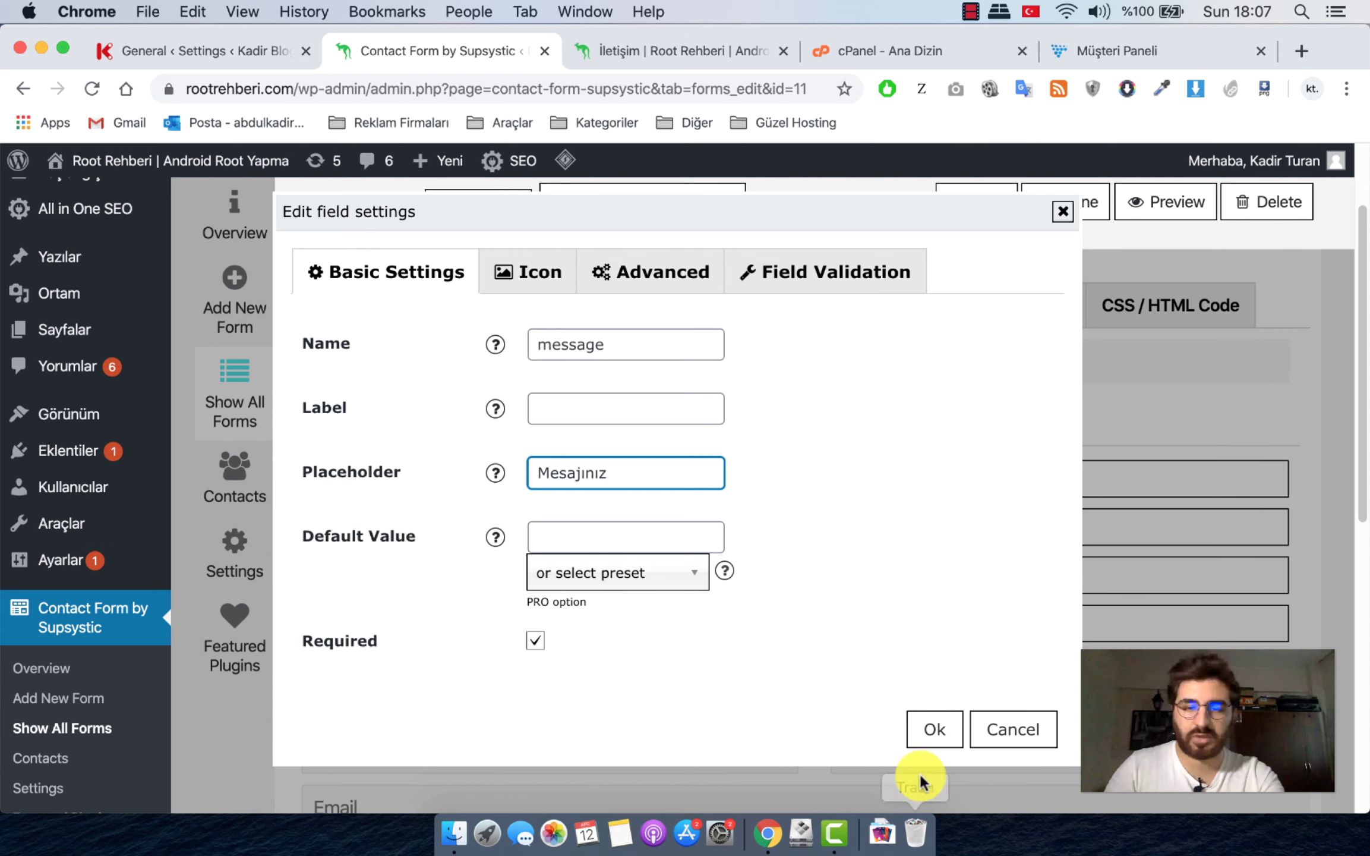
pyautogui.click(927, 731)
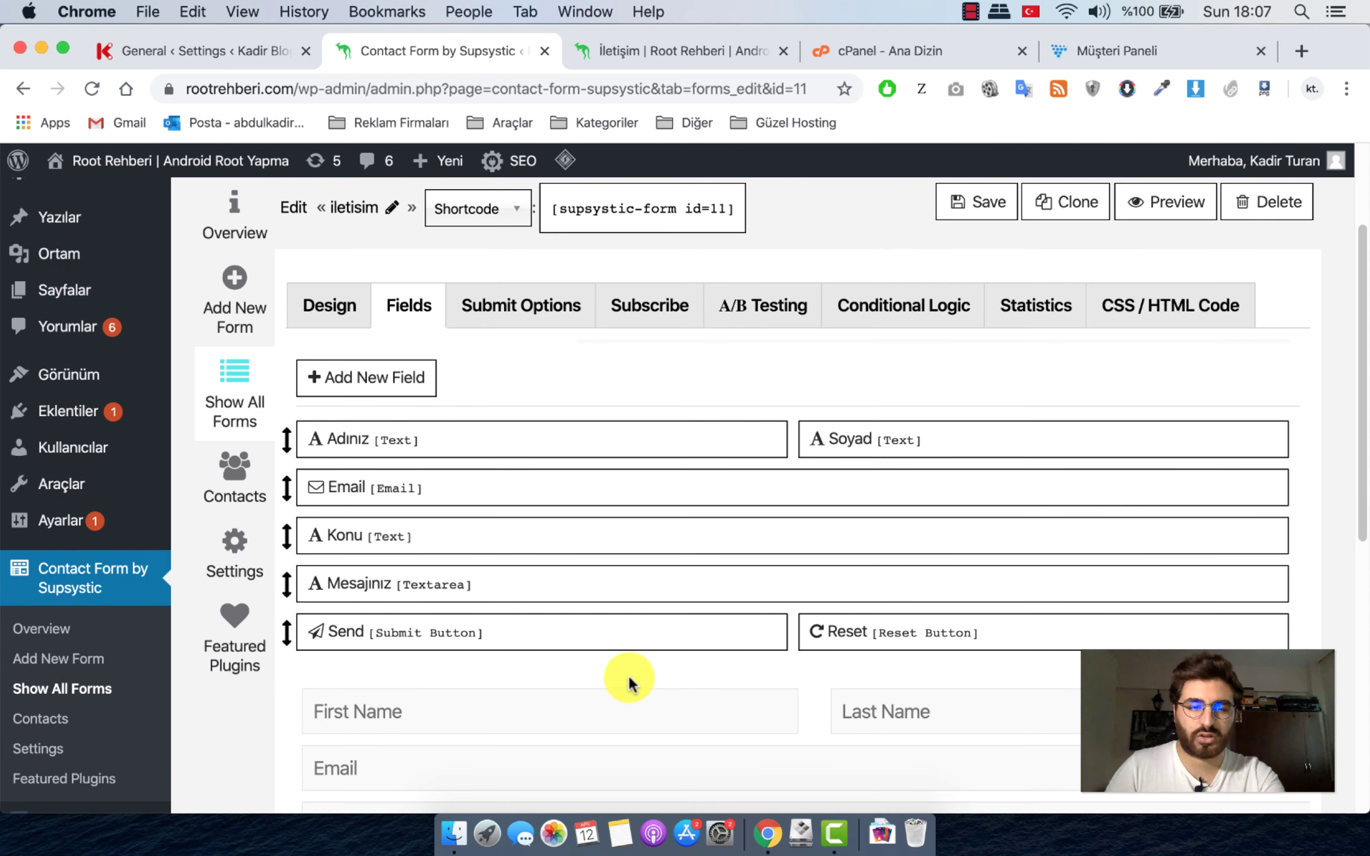
# Label the form's submit button Gönder and its reset button Formu Sıfırla.
pyautogui.click(476, 633)
pyautogui.click(608, 522)
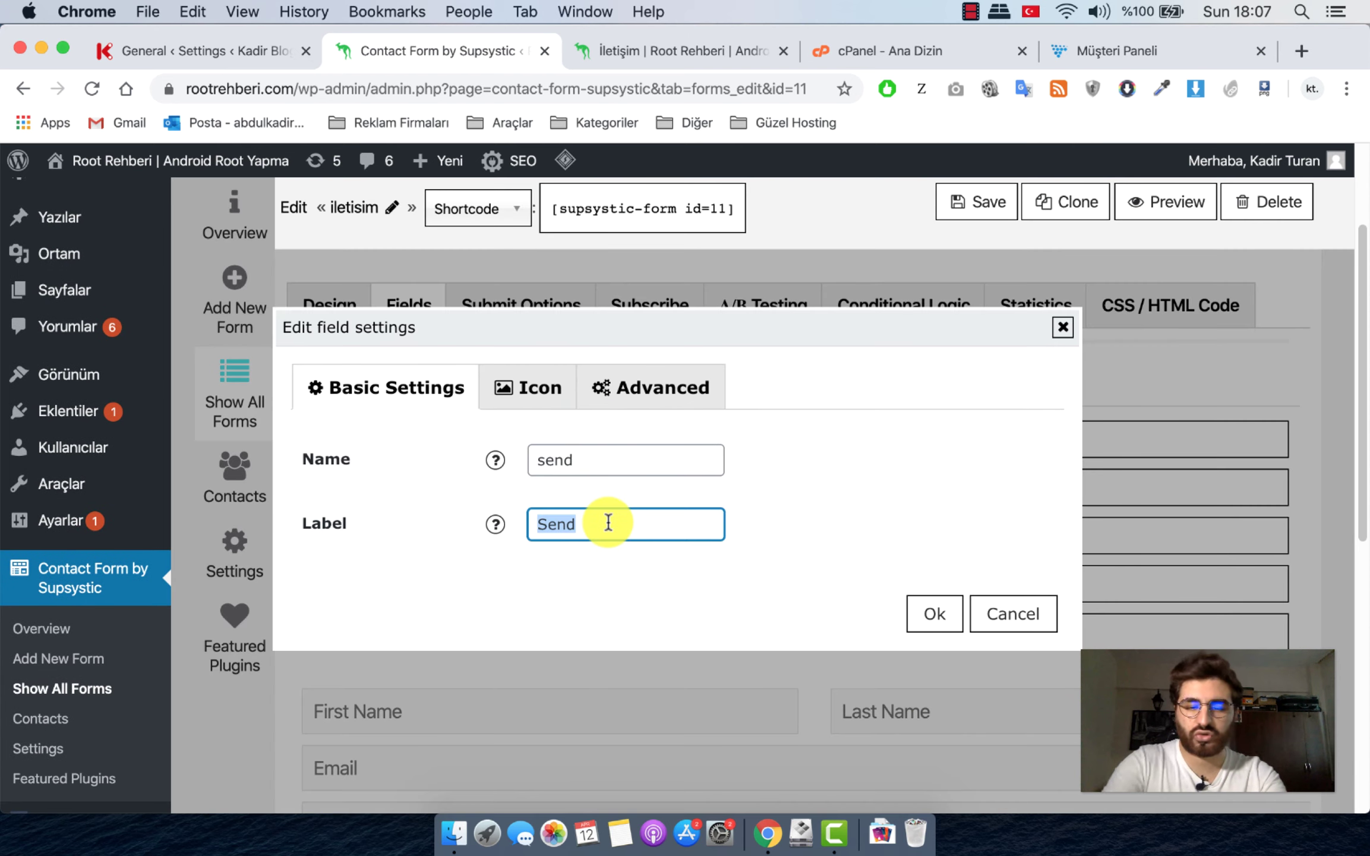
pyautogui.write('Gönder')
pyautogui.click(935, 614)
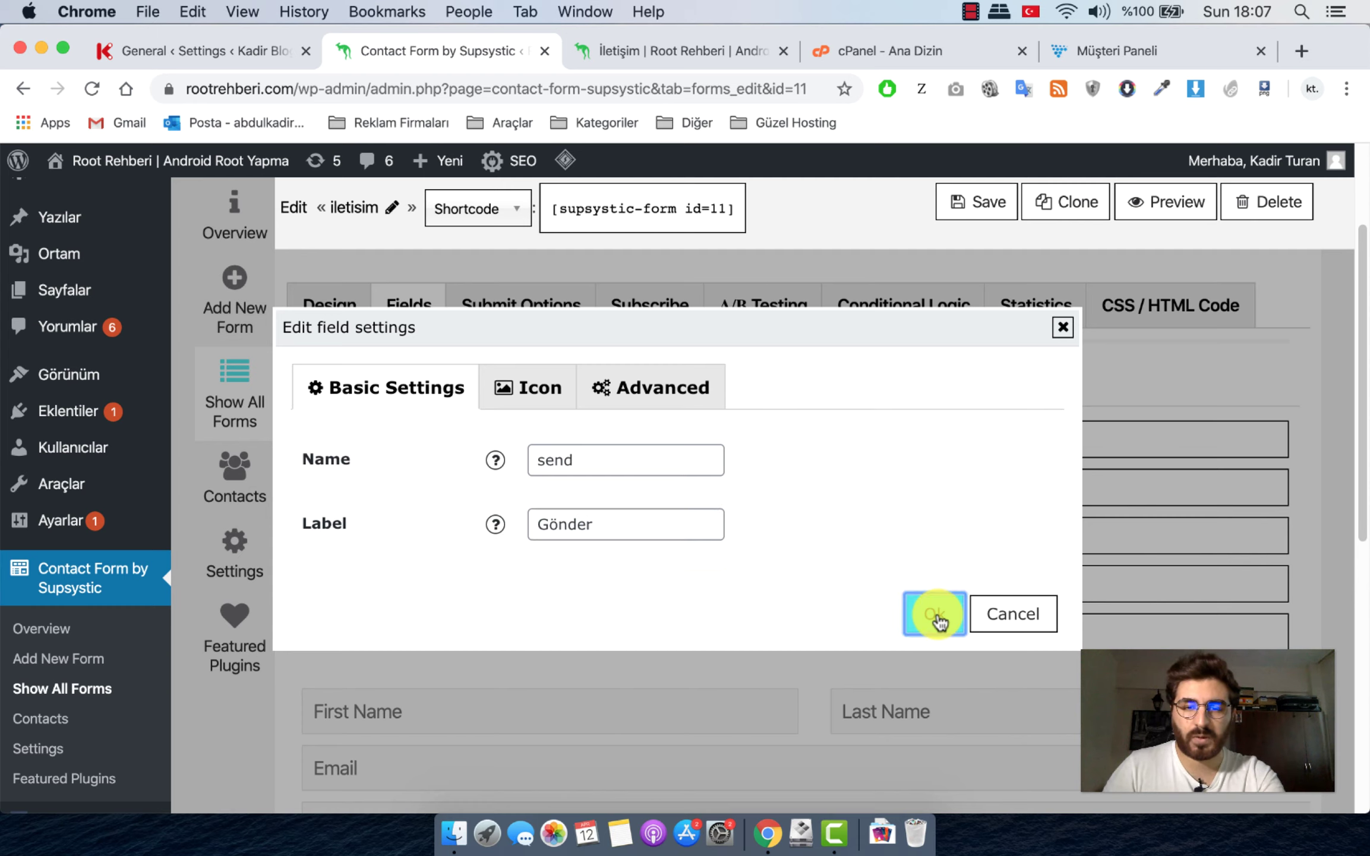
pyautogui.click(860, 633)
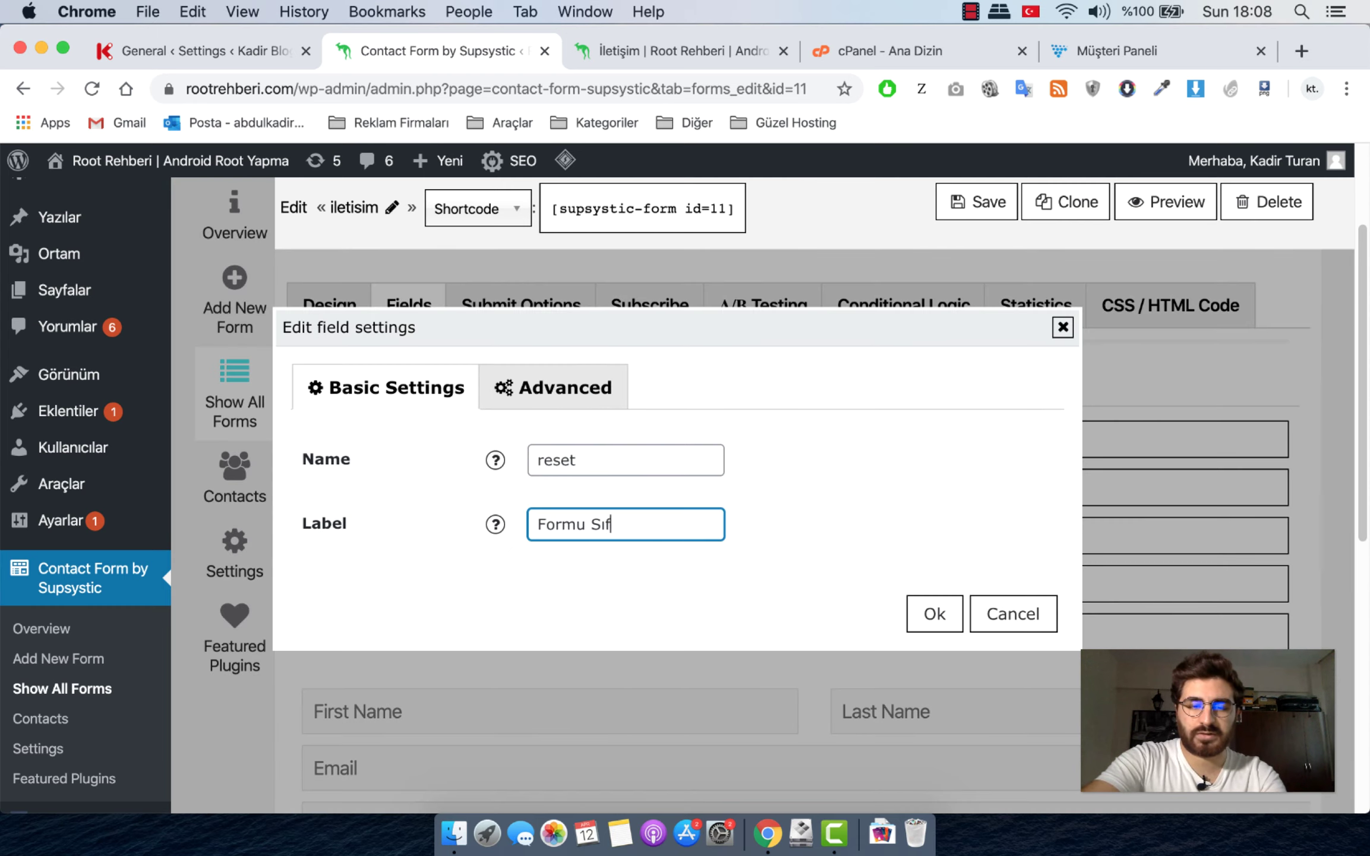
pyautogui.click(931, 612)
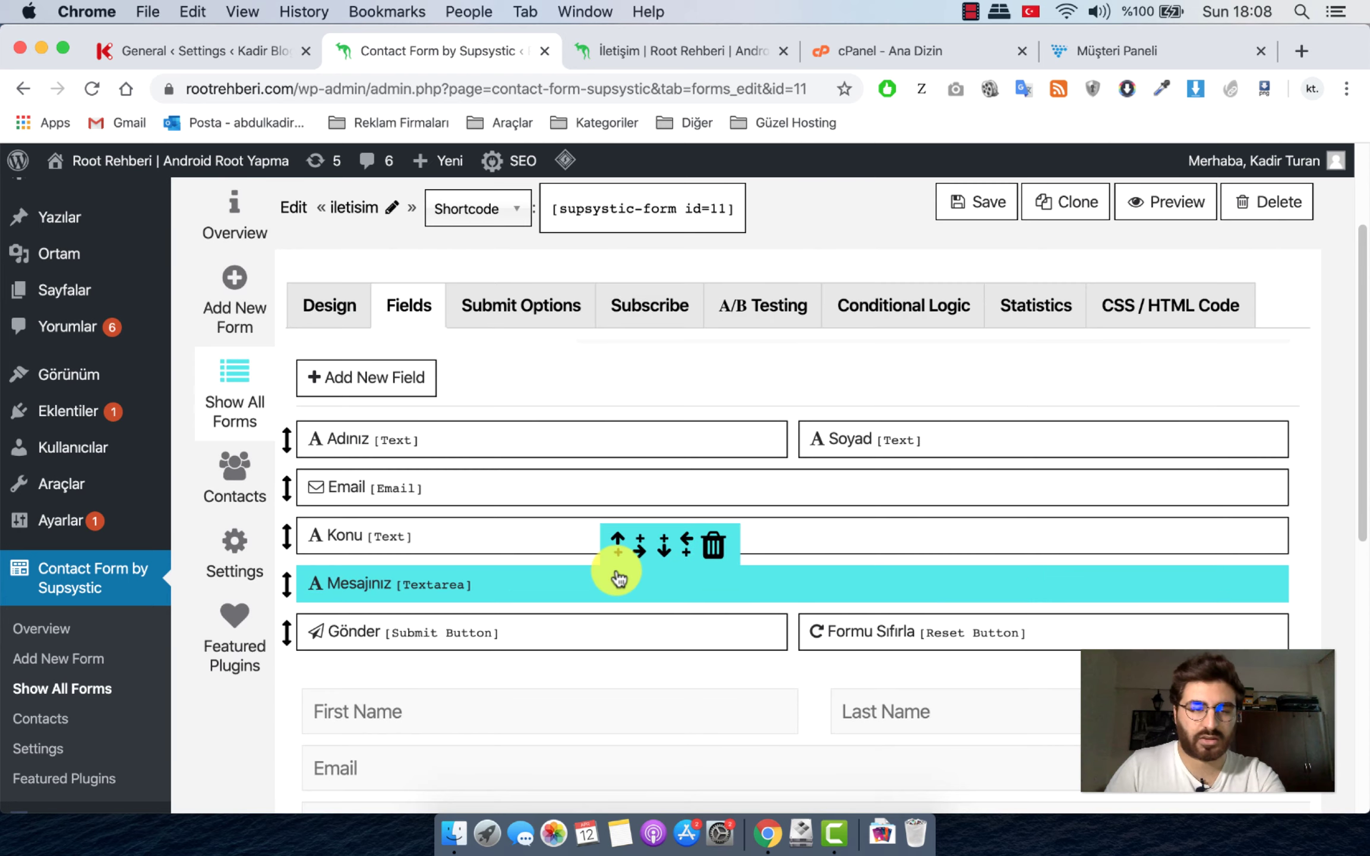
# Save the iletisim form and reload the İletişim page to check the Turkish field texts.
pyautogui.scroll(-5, 606, 567)
pyautogui.scroll(5, 594, 561)
pyautogui.click(968, 284)
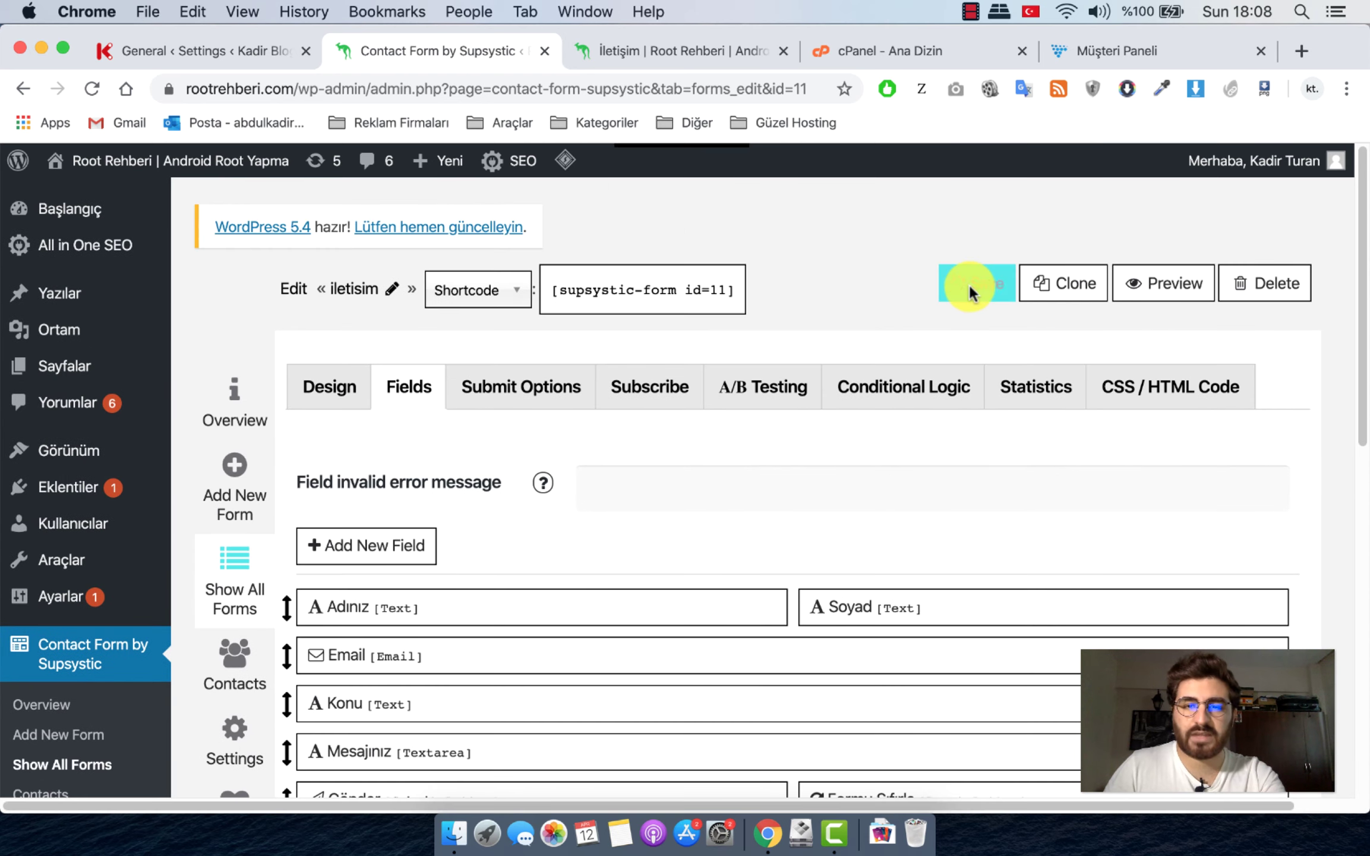
pyautogui.click(700, 50)
pyautogui.press('cmd+r')
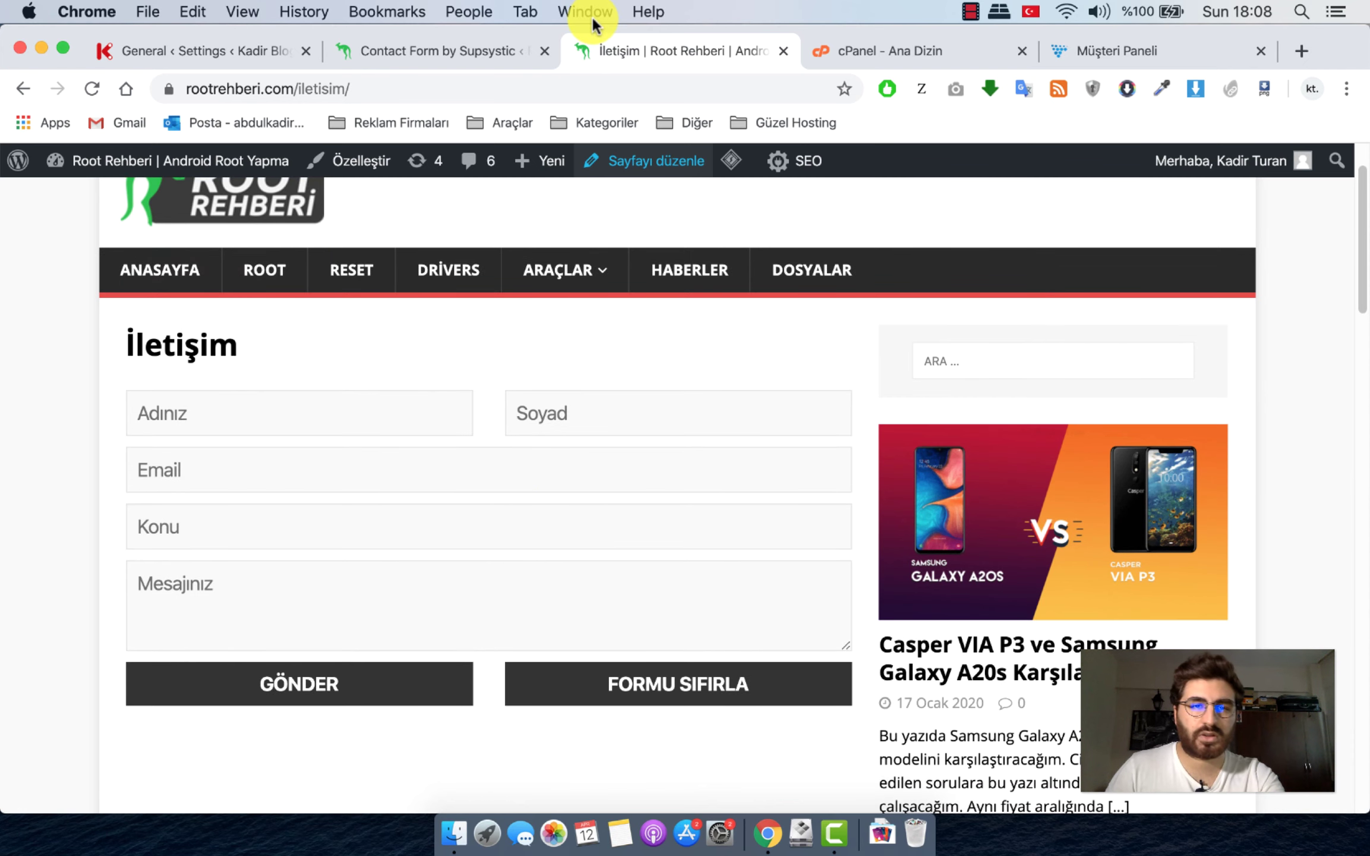
# Add a Country List field named ulke with the label Ülke to the iletisim form.
pyautogui.click(443, 52)
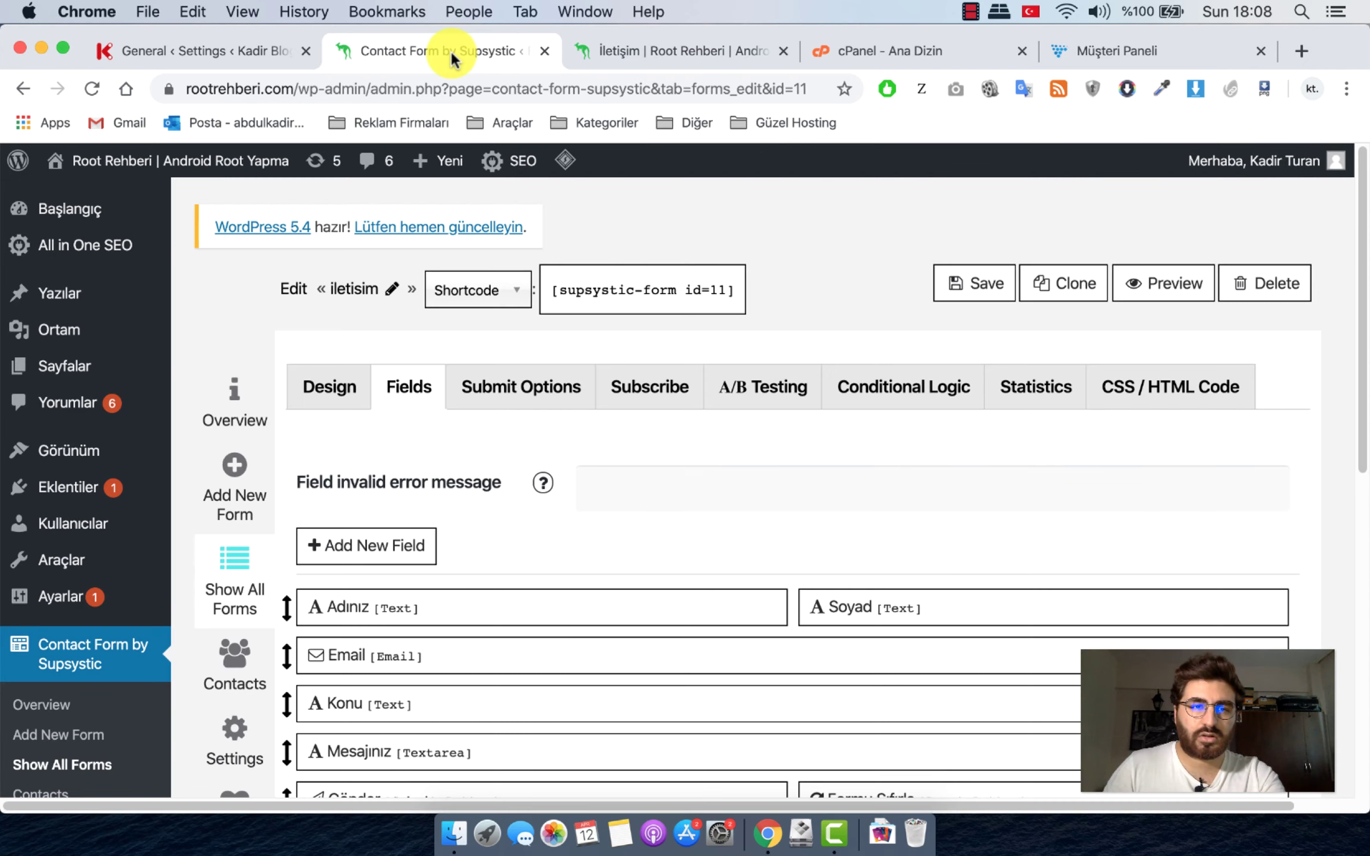
pyautogui.scroll(-5, 594, 398)
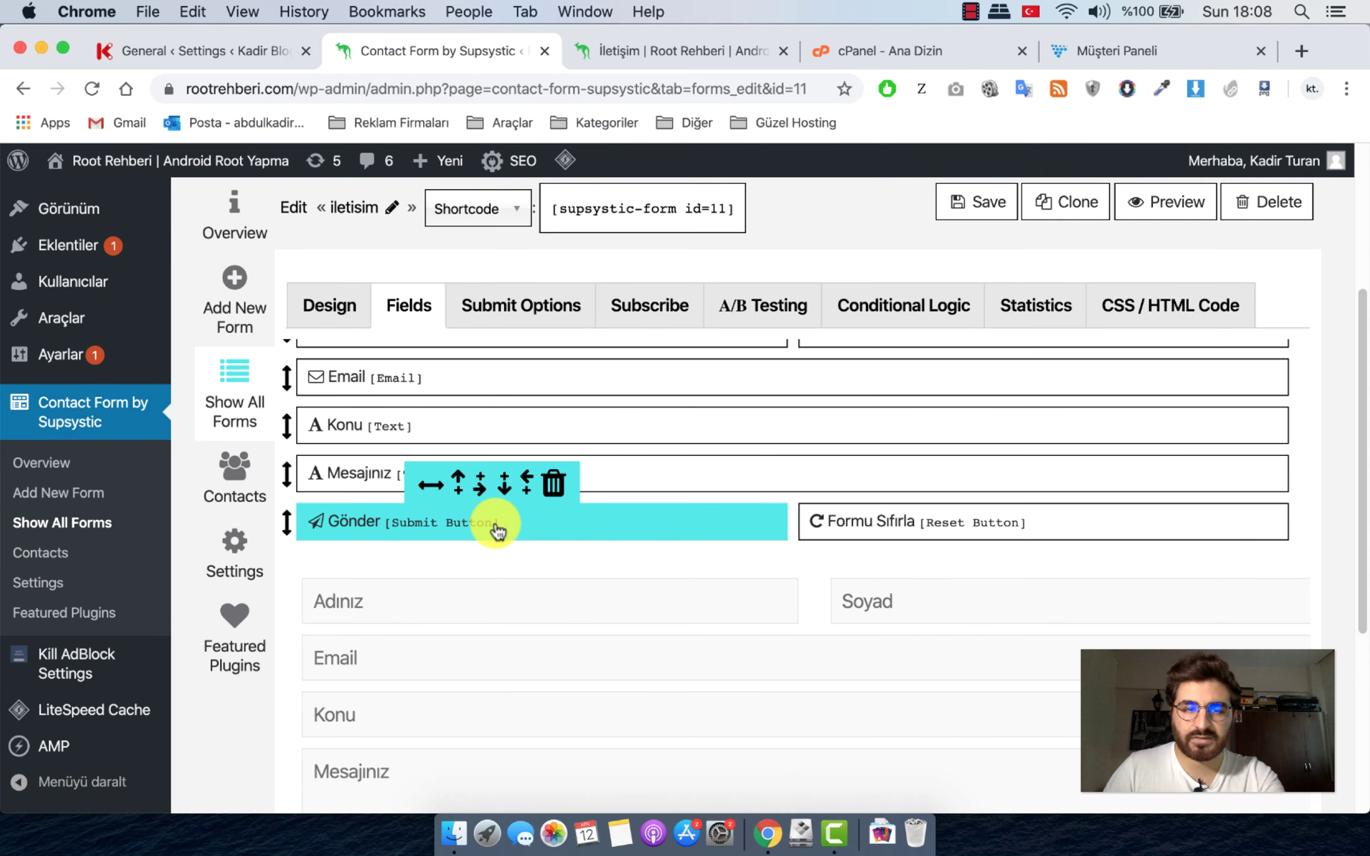
pyautogui.scroll(4, 502, 522)
pyautogui.scroll(5, 551, 461)
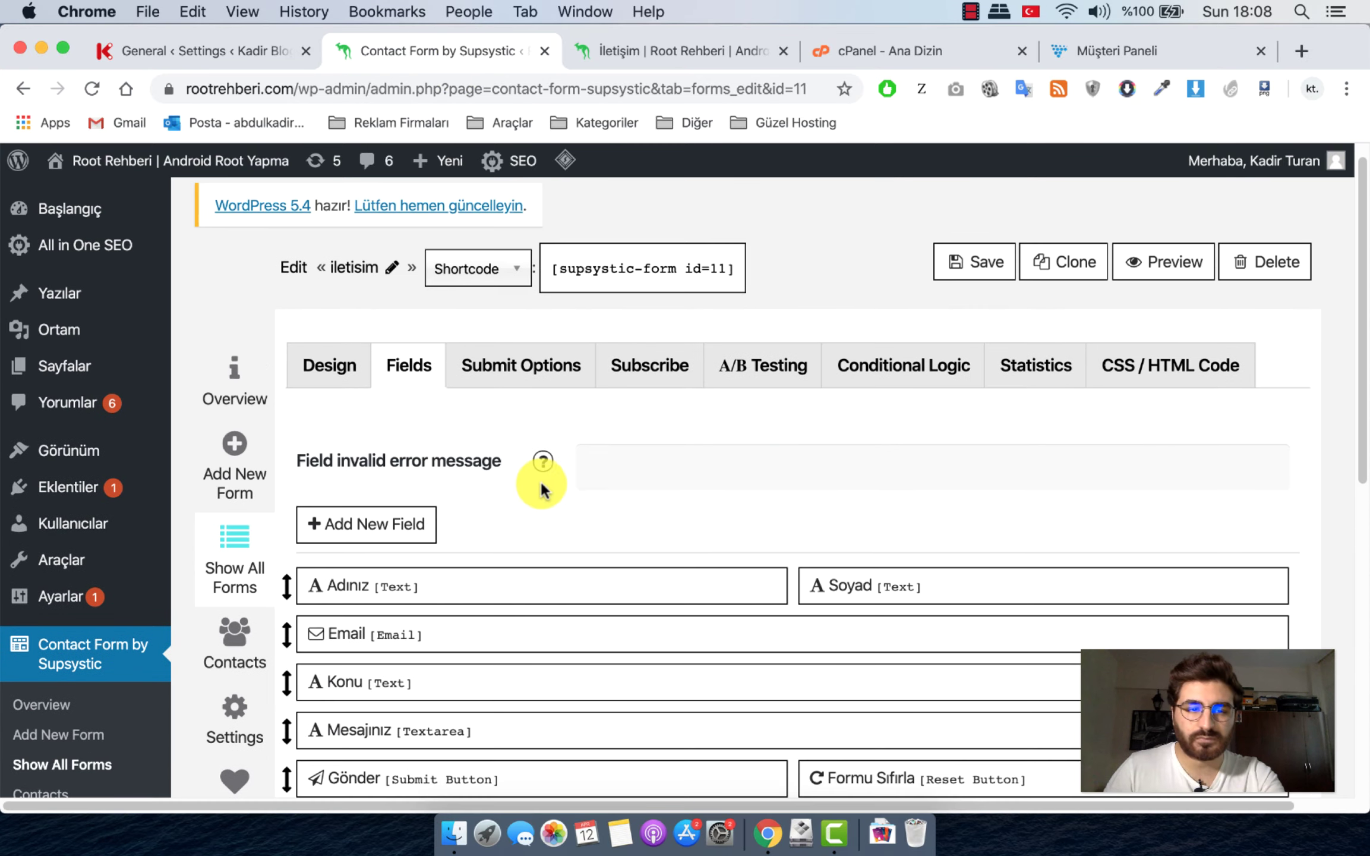
pyautogui.scroll(-3, 520, 489)
pyautogui.scroll(-3, 386, 505)
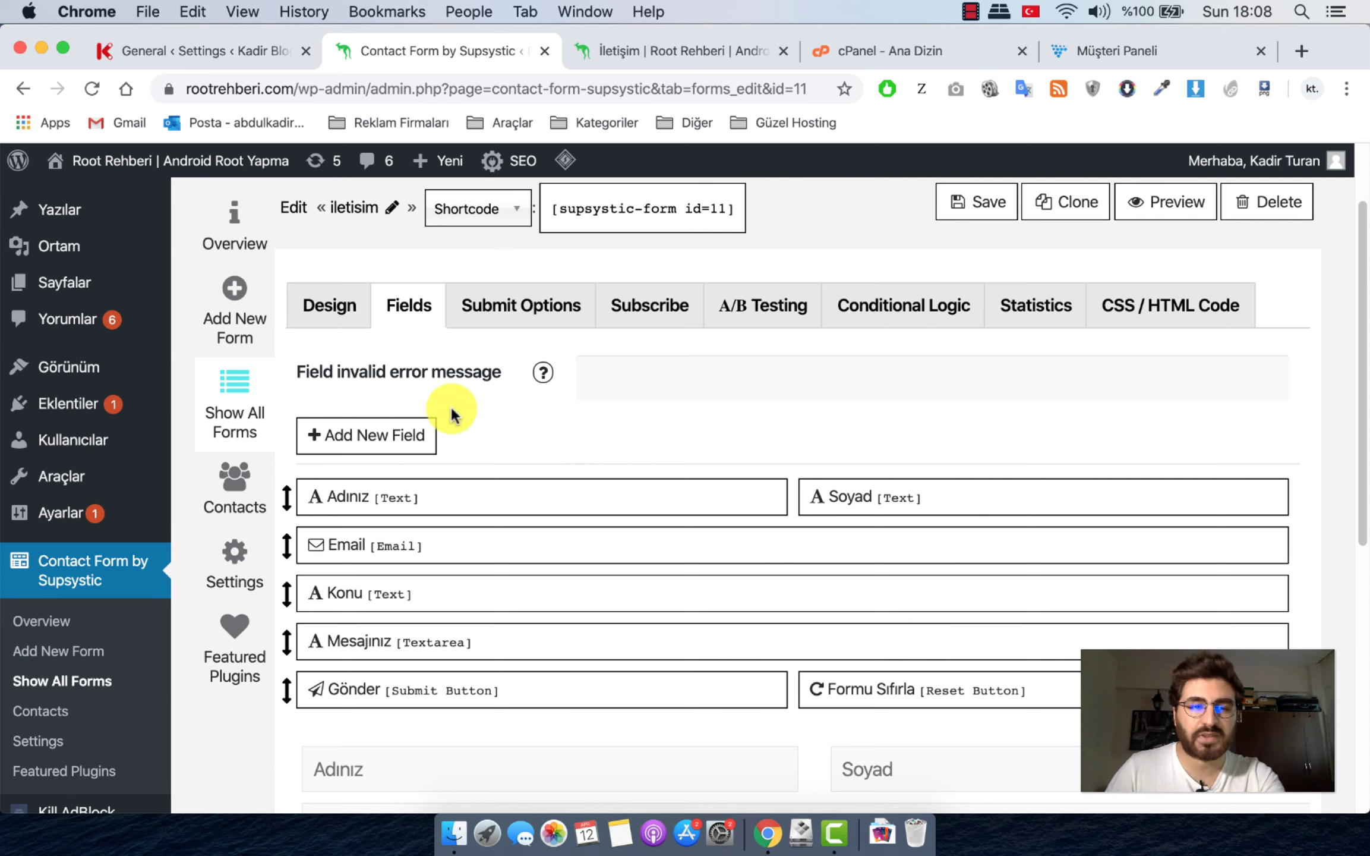
pyautogui.click(375, 435)
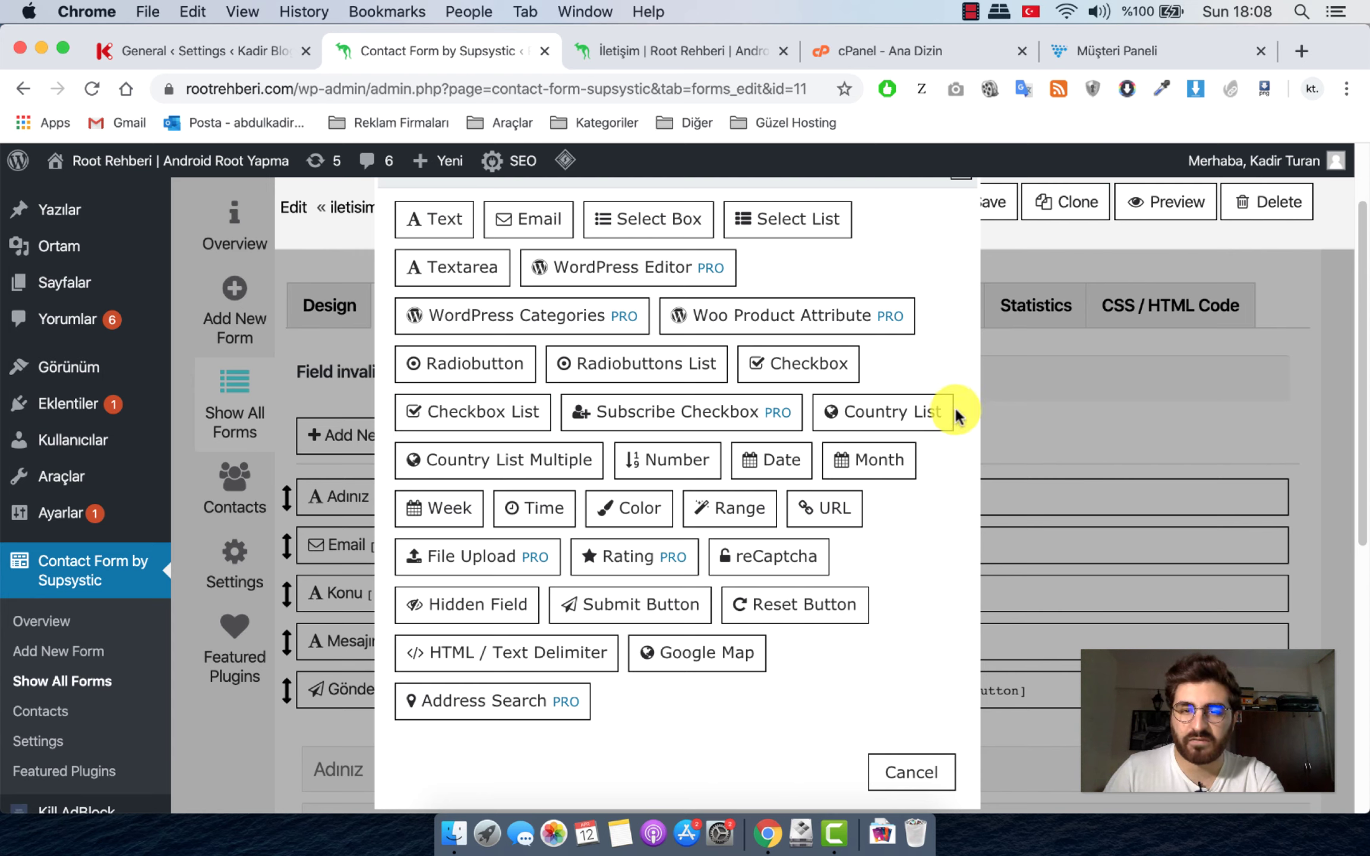
pyautogui.click(885, 421)
pyautogui.write('ulke')
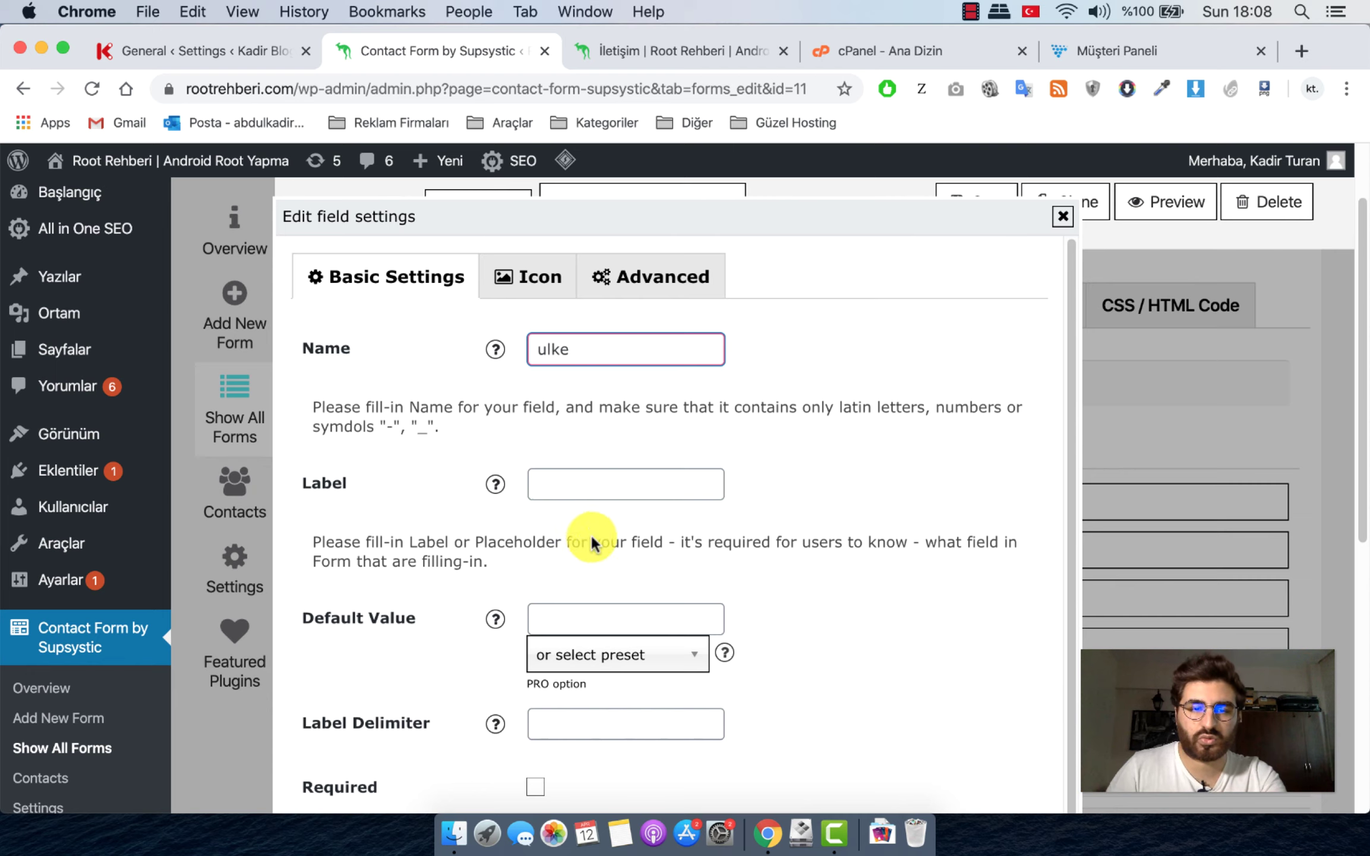
pyautogui.click(617, 482)
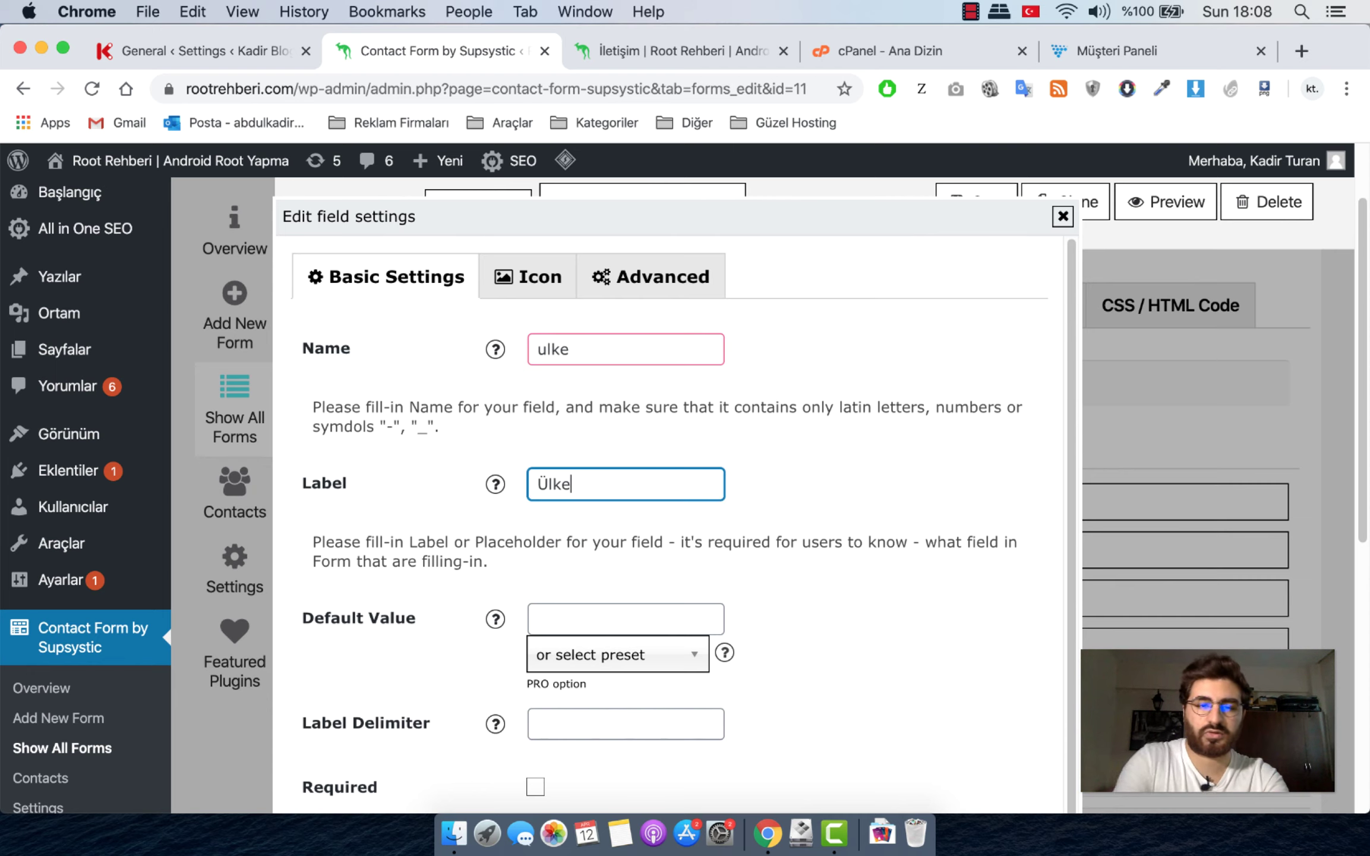
pyautogui.scroll(-3, 954, 627)
pyautogui.click(933, 710)
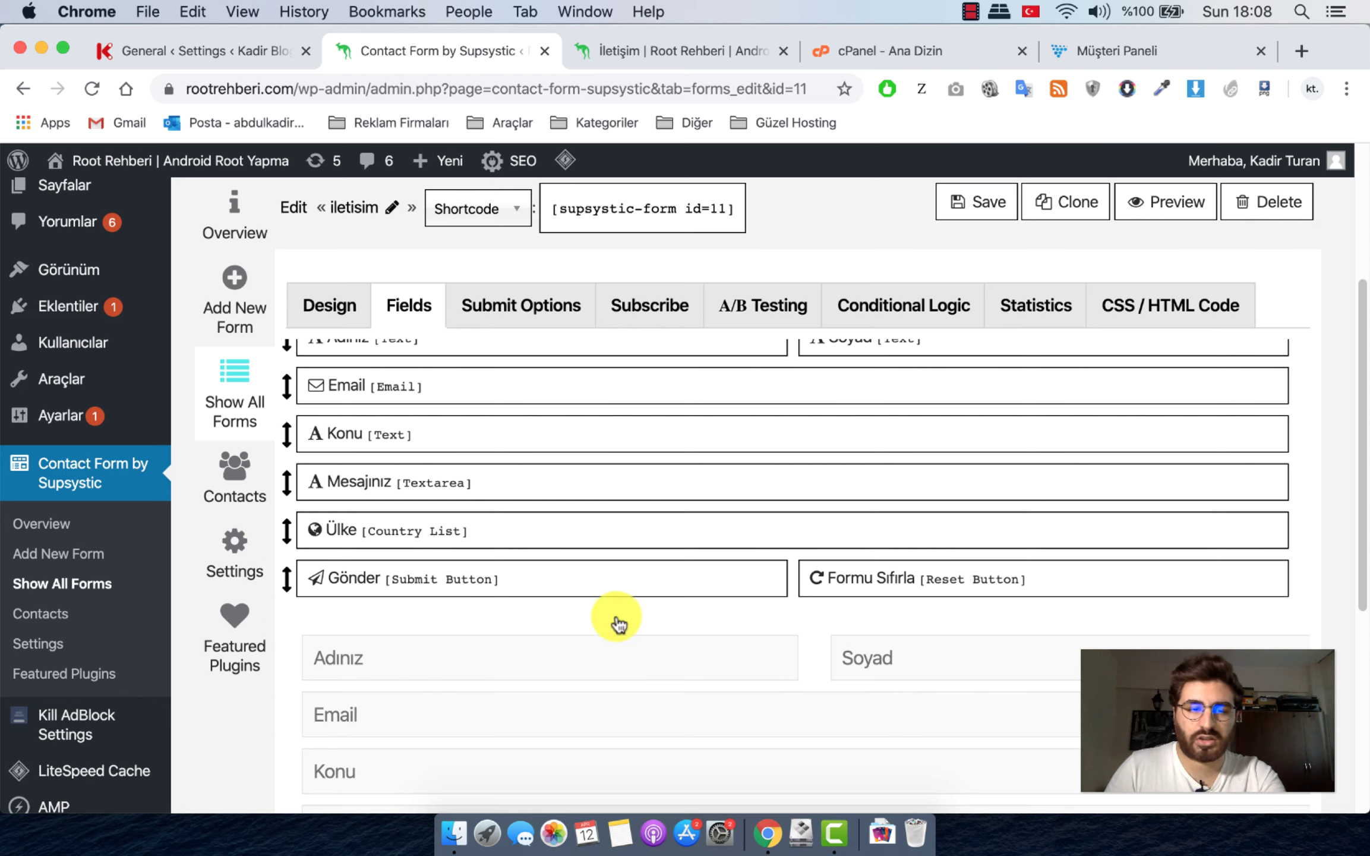
# Save the iletisim form and reload the İletişim page to check the new Ülke field.
pyautogui.scroll(1, 520, 606)
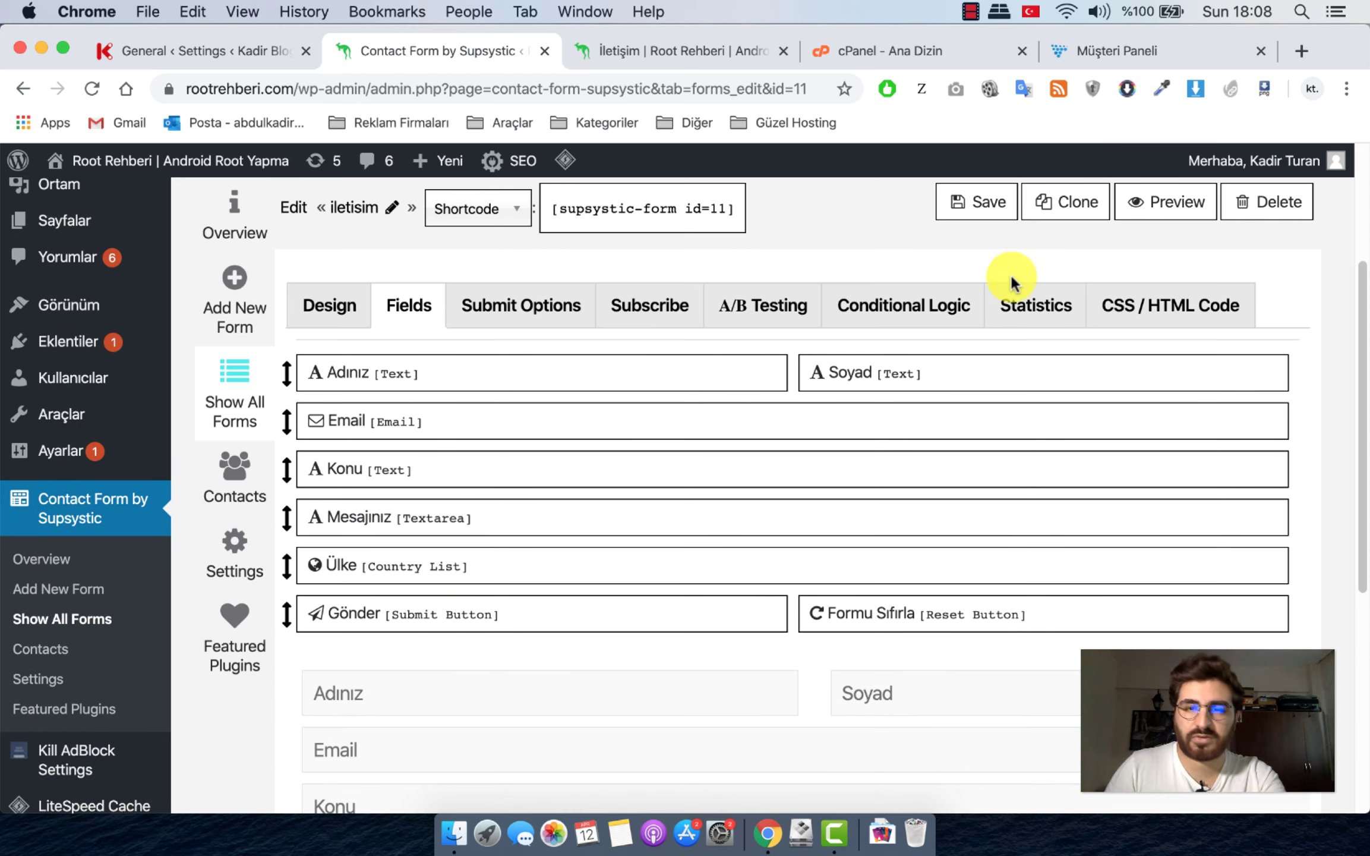
pyautogui.click(960, 202)
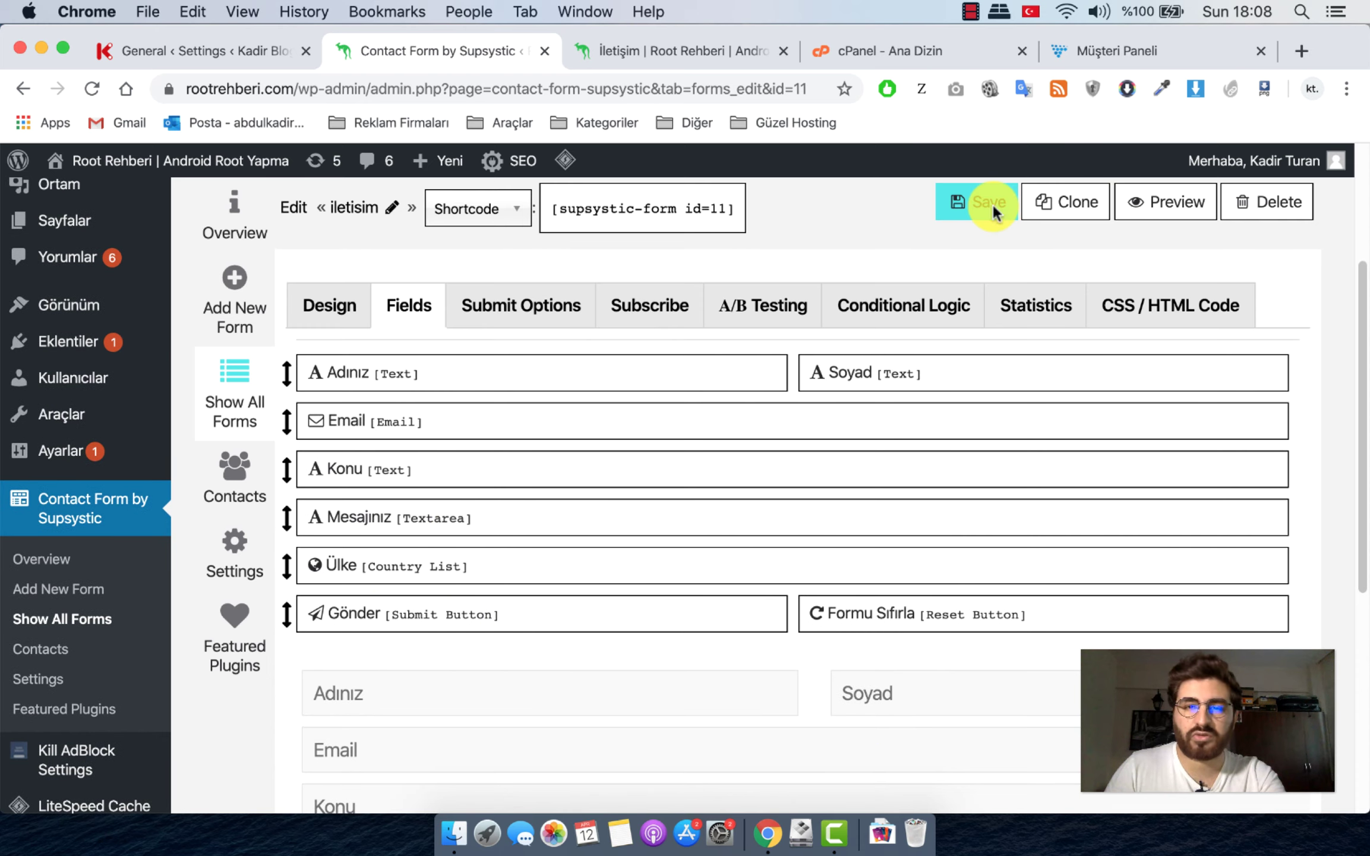
pyautogui.click(696, 48)
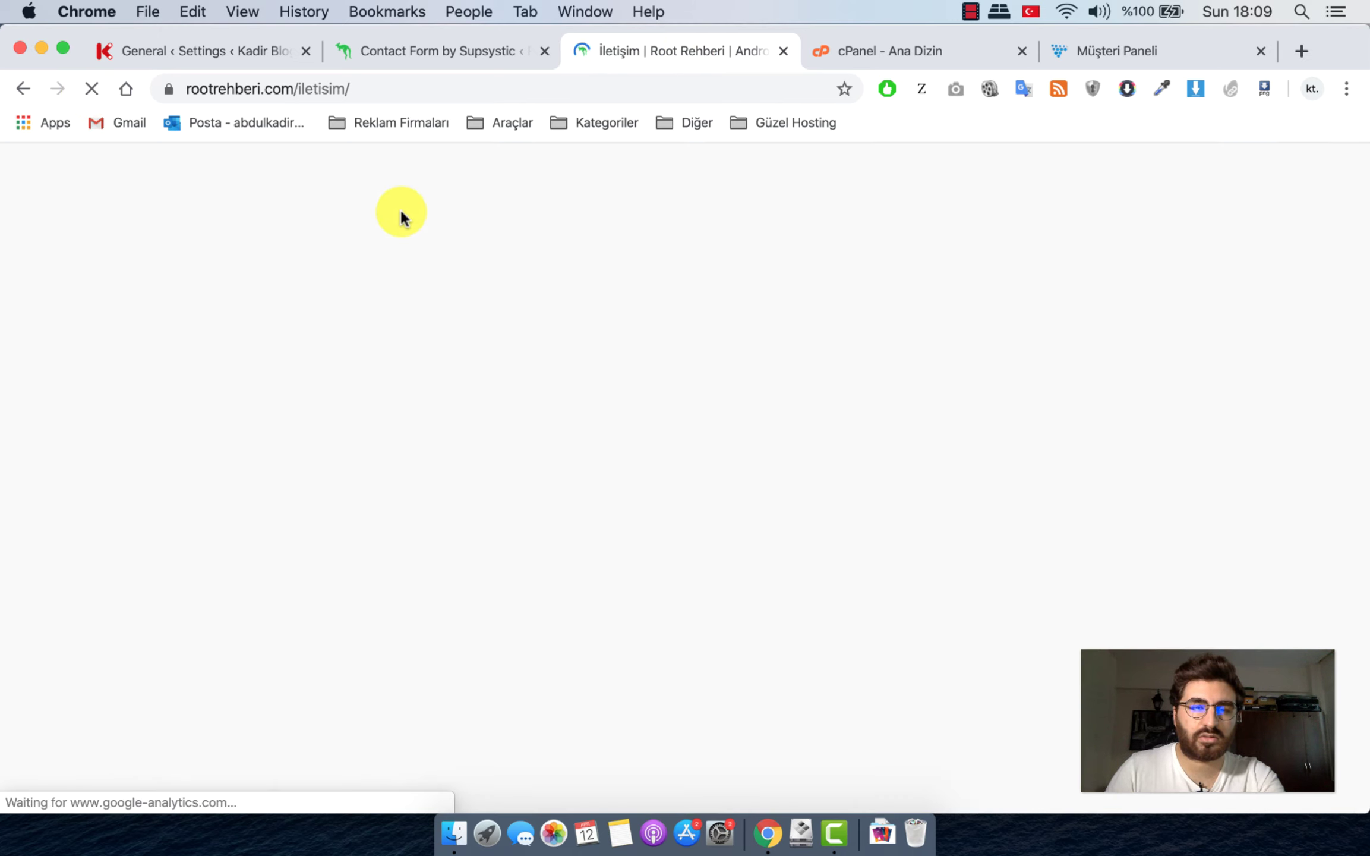
pyautogui.scroll(-5, 426, 291)
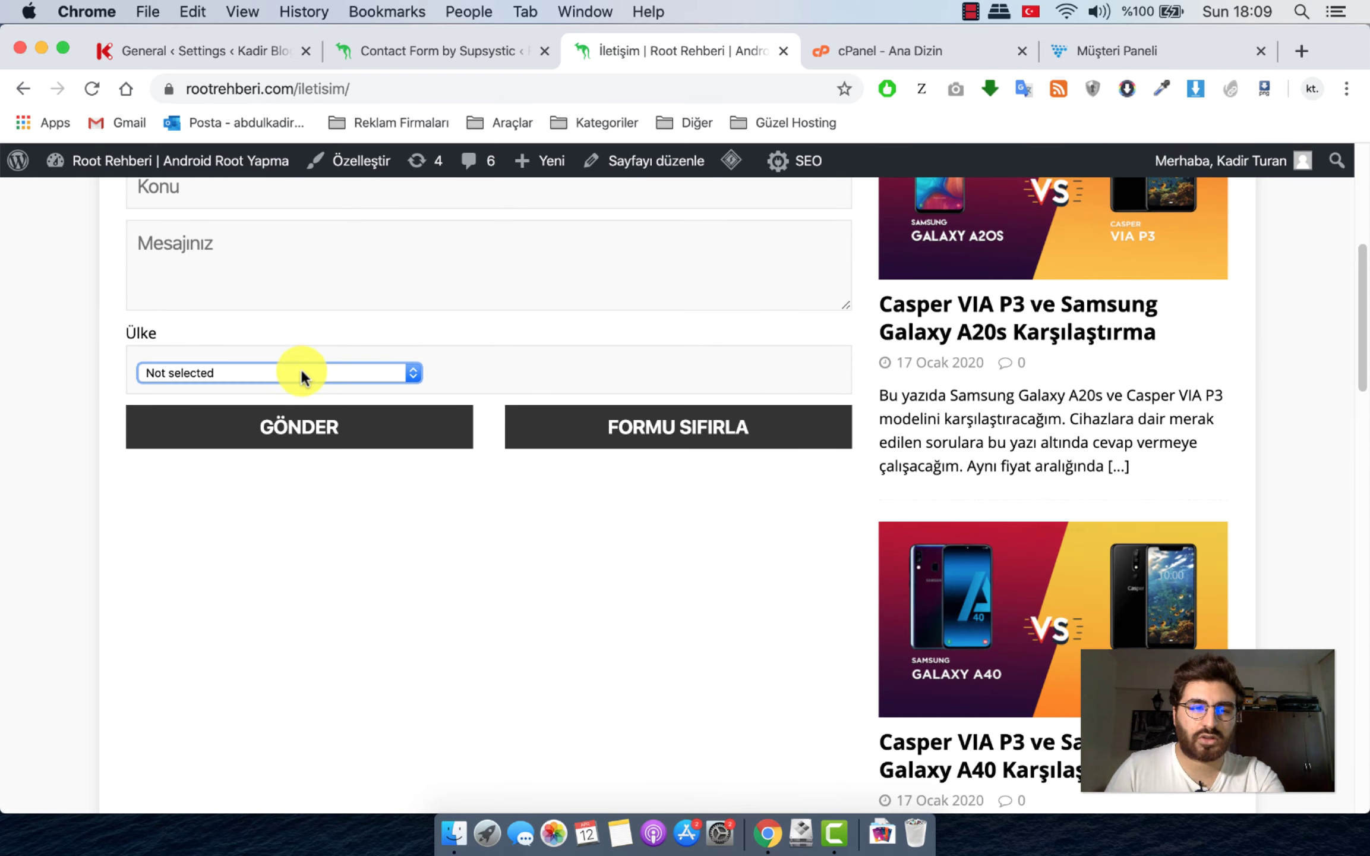
# Look through the countries offered in the Ülke list and review the form's layout on the İletişim page.
pyautogui.click(251, 366)
pyautogui.scroll(-20, 371, 472)
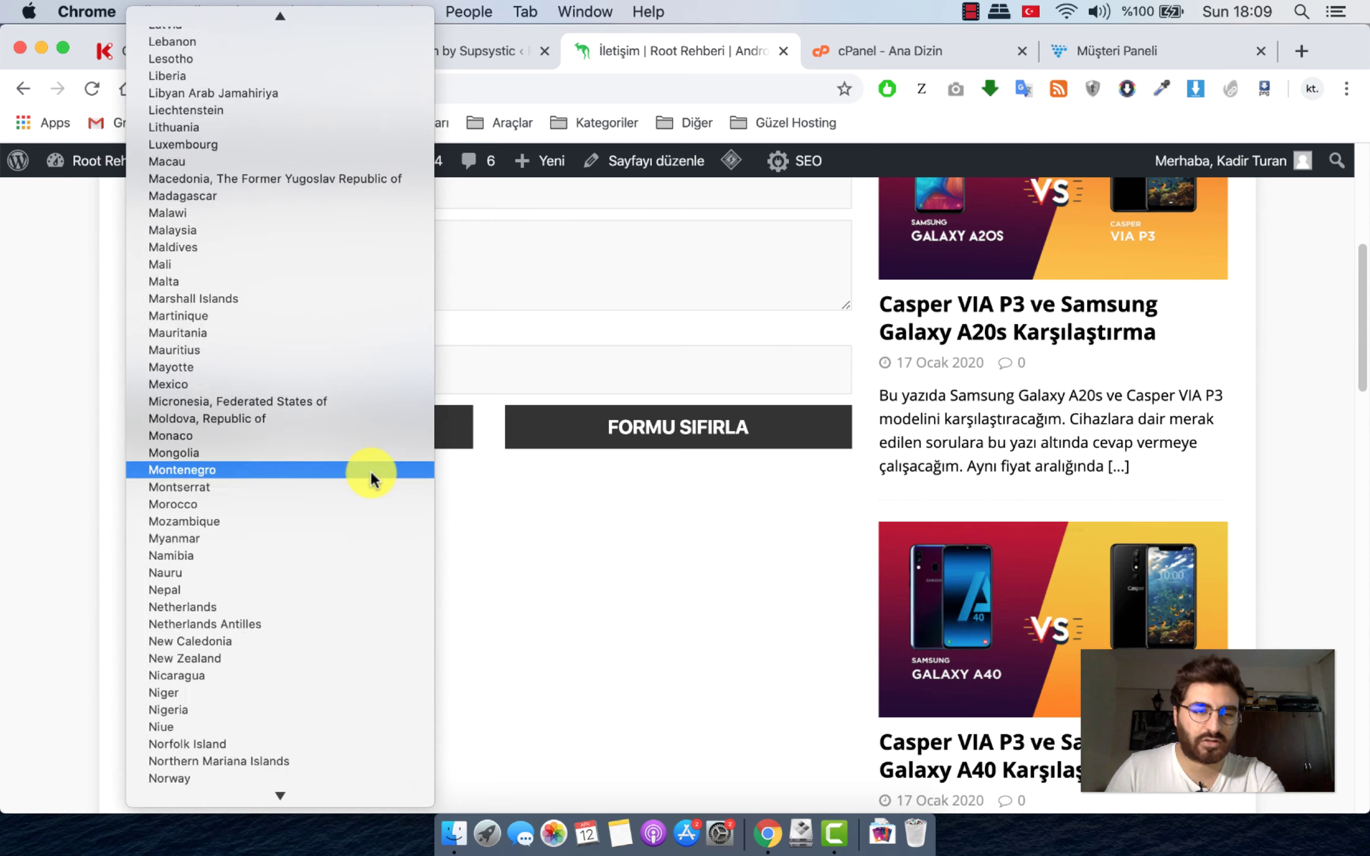
pyautogui.scroll(20, 299, 339)
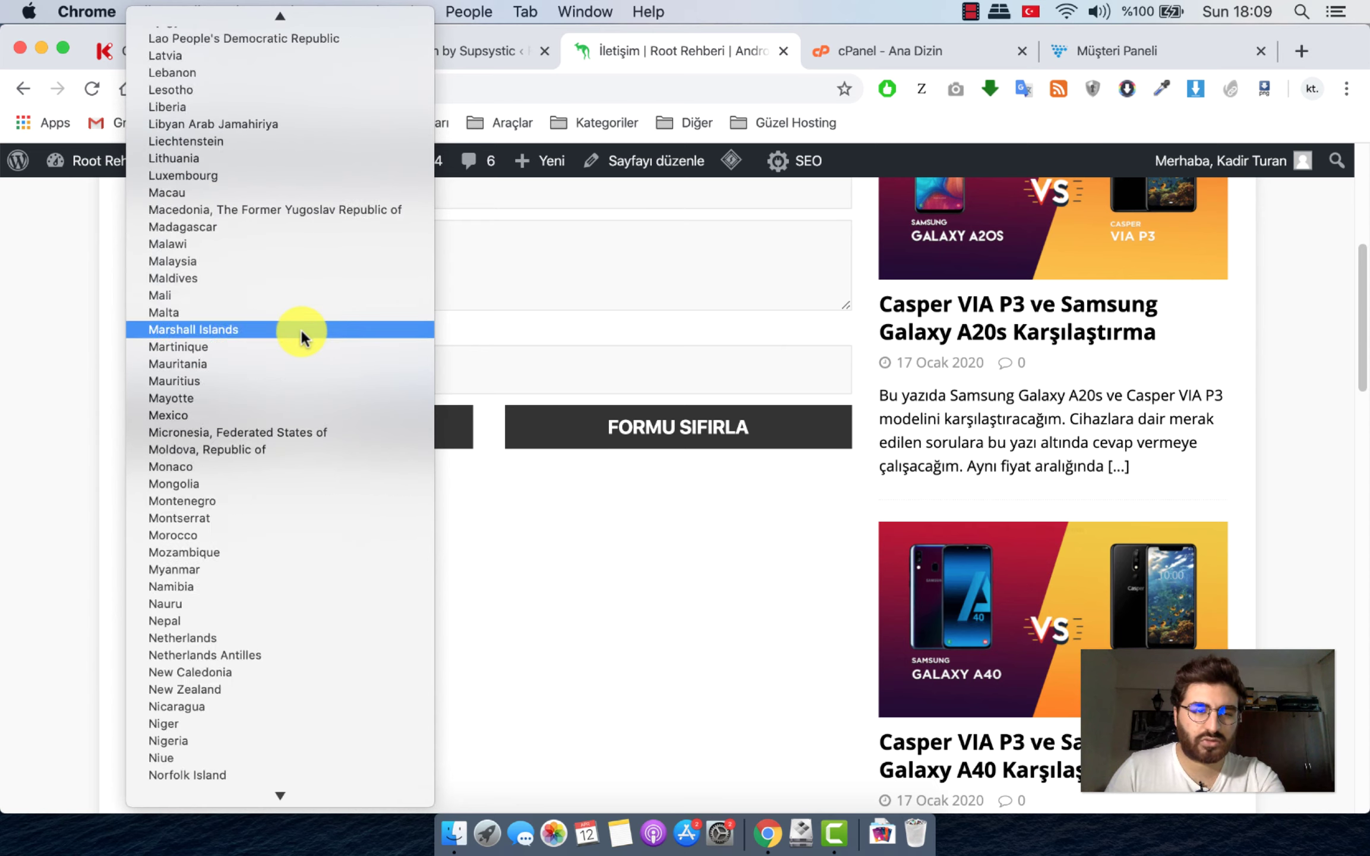
pyautogui.scroll(10, 299, 338)
pyautogui.click(651, 536)
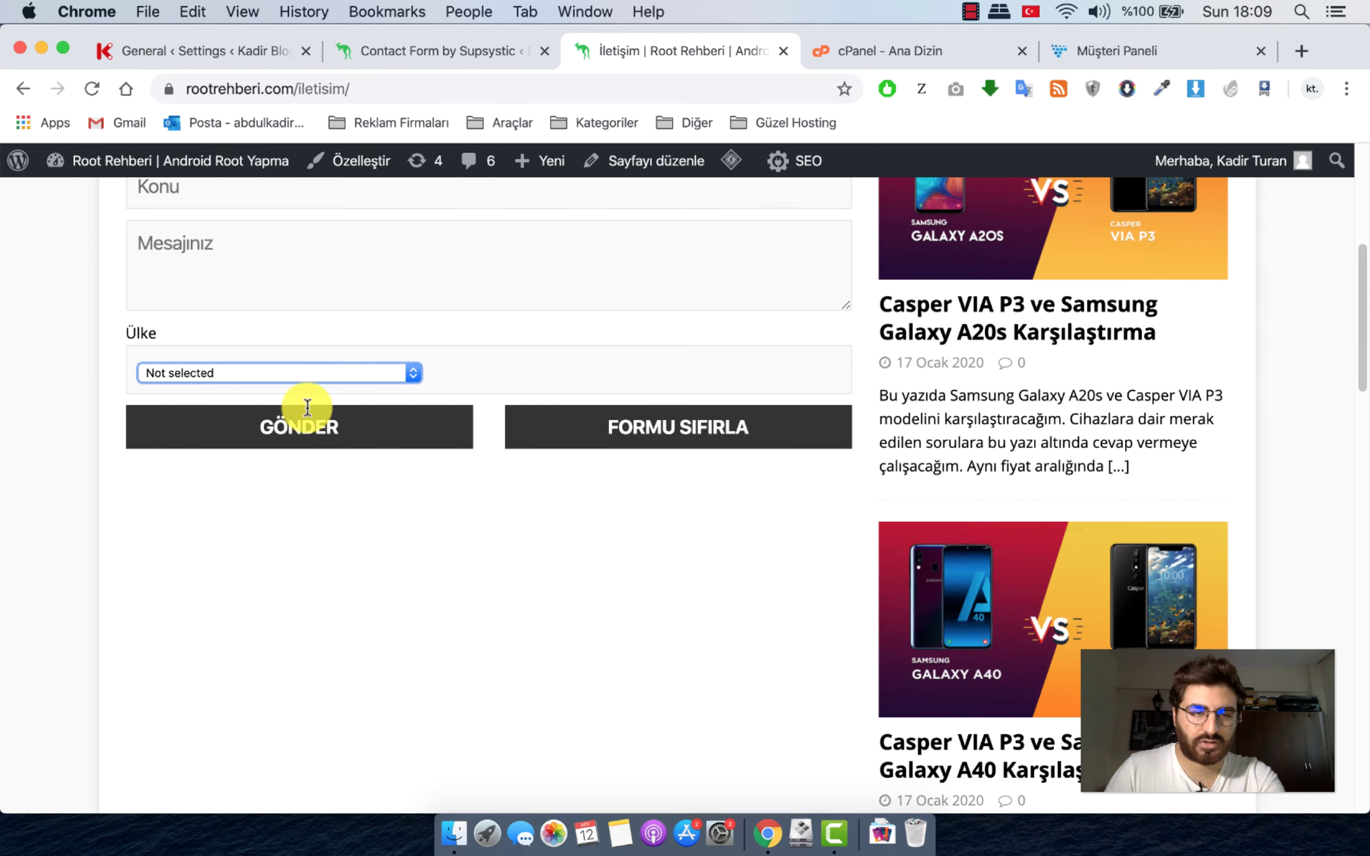
pyautogui.scroll(3, 229, 458)
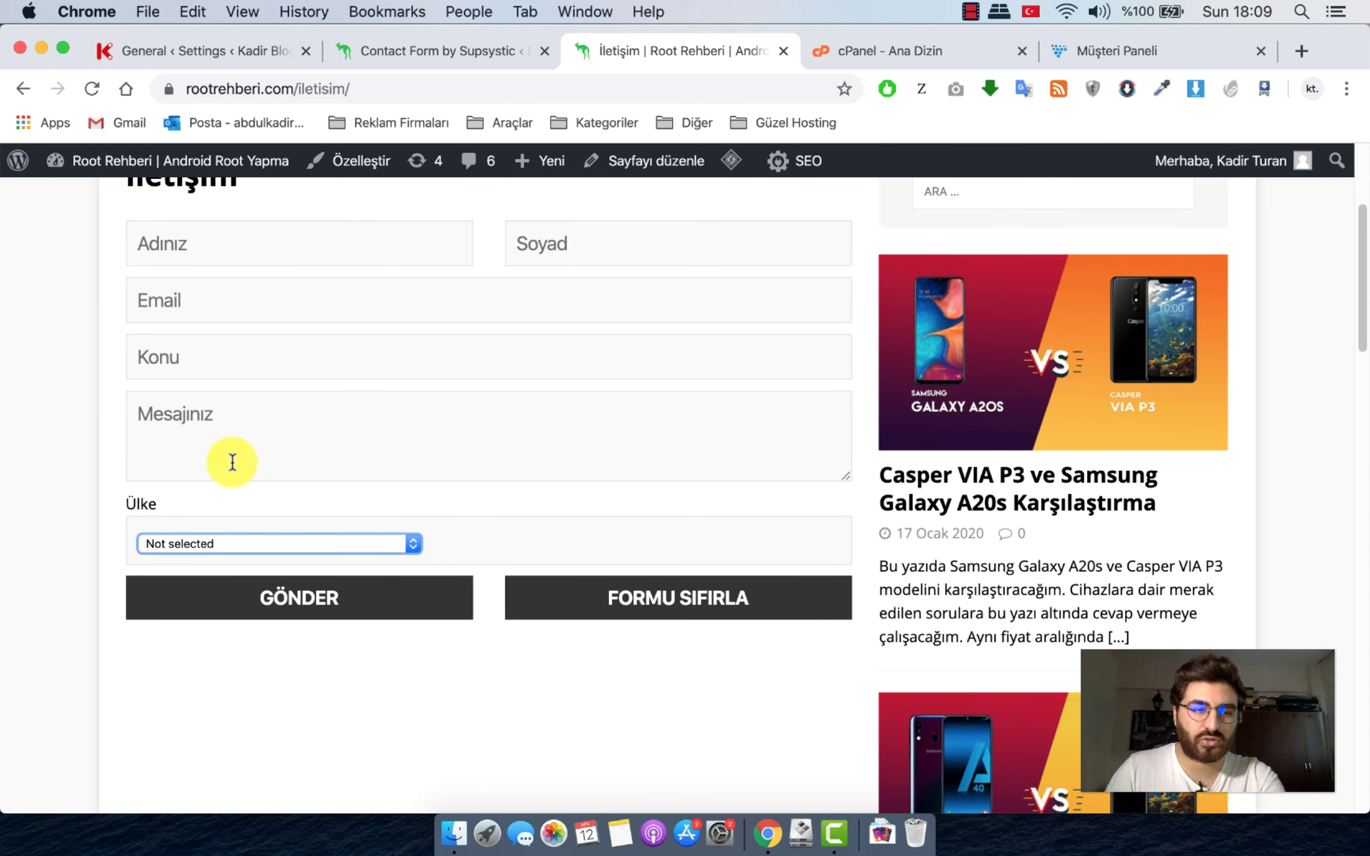
pyautogui.scroll(-6, 443, 483)
pyautogui.scroll(8, 443, 483)
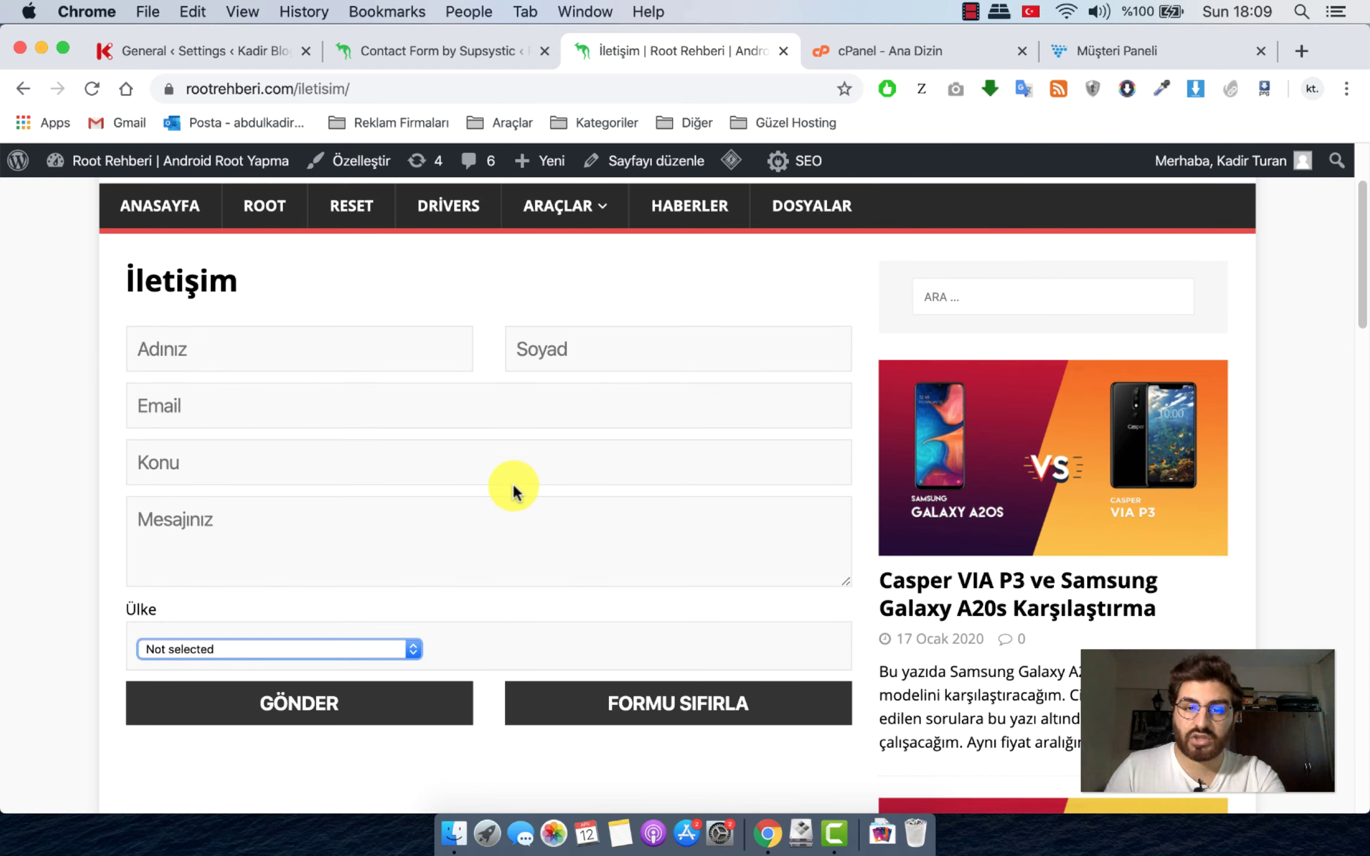
# Return to the form editor and open the iletisim form's general submit options.
pyautogui.click(477, 50)
pyautogui.scroll(2, 523, 407)
pyautogui.scroll(-7, 536, 407)
pyautogui.scroll(8, 514, 416)
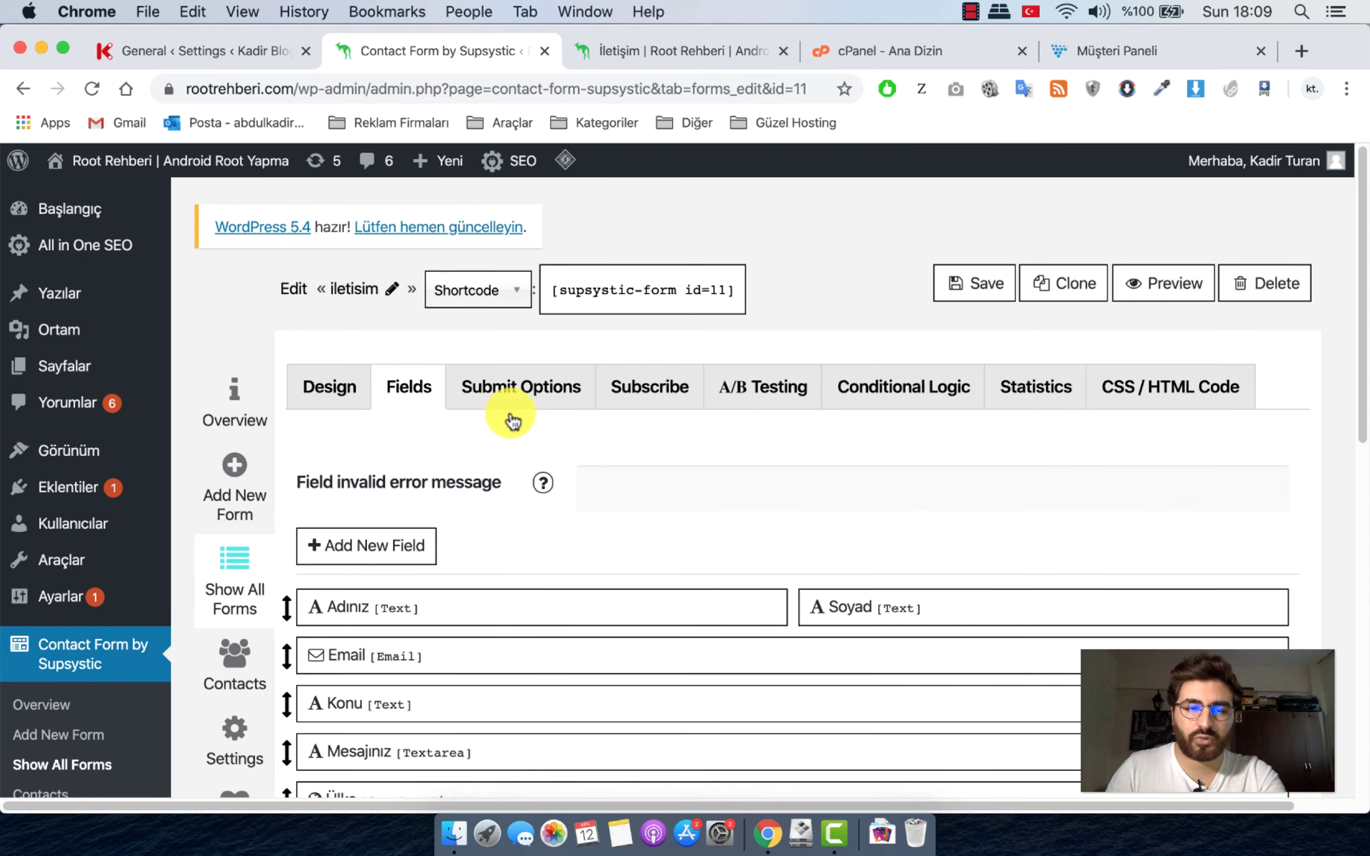
pyautogui.click(504, 391)
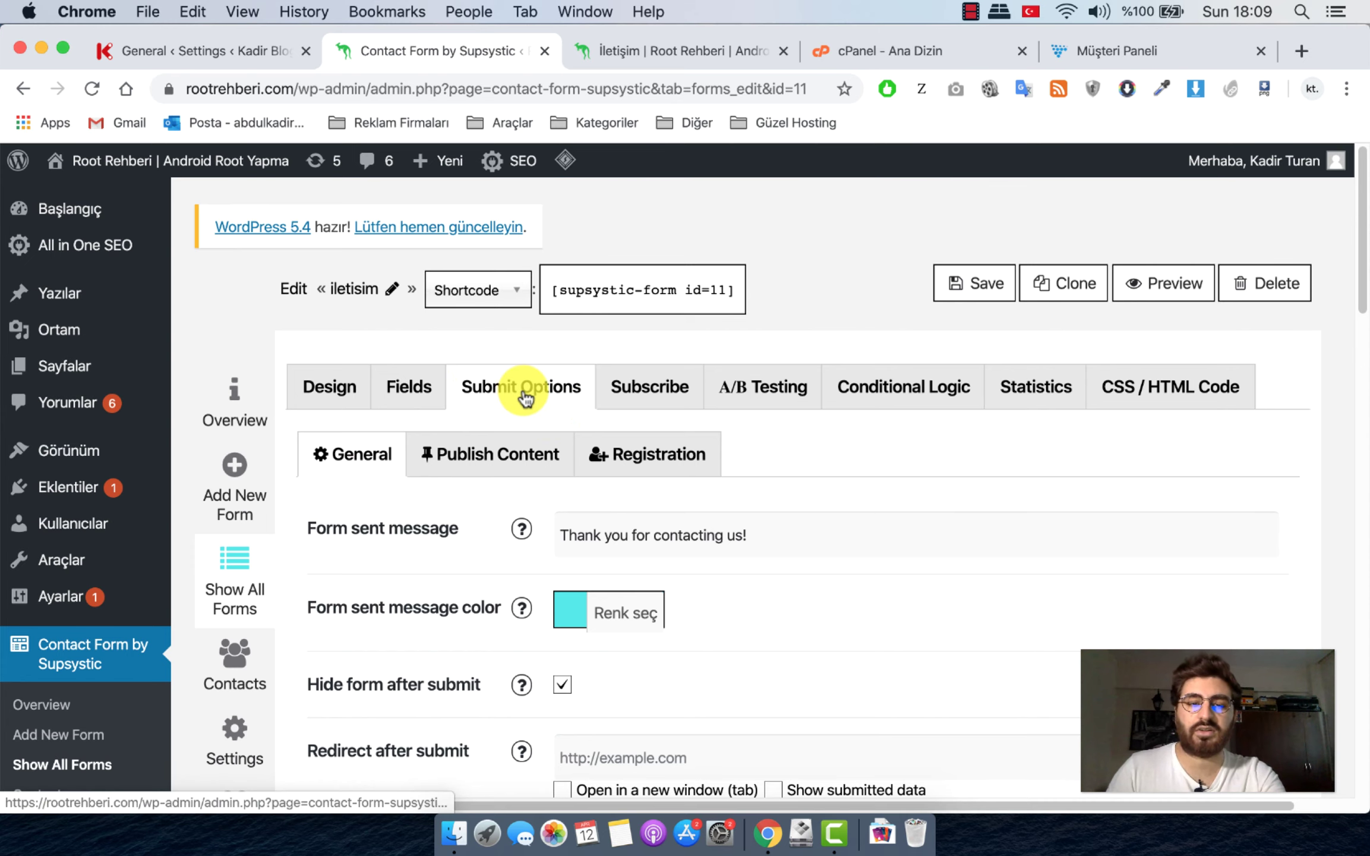
pyautogui.scroll(-1, 685, 535)
pyautogui.click(715, 53)
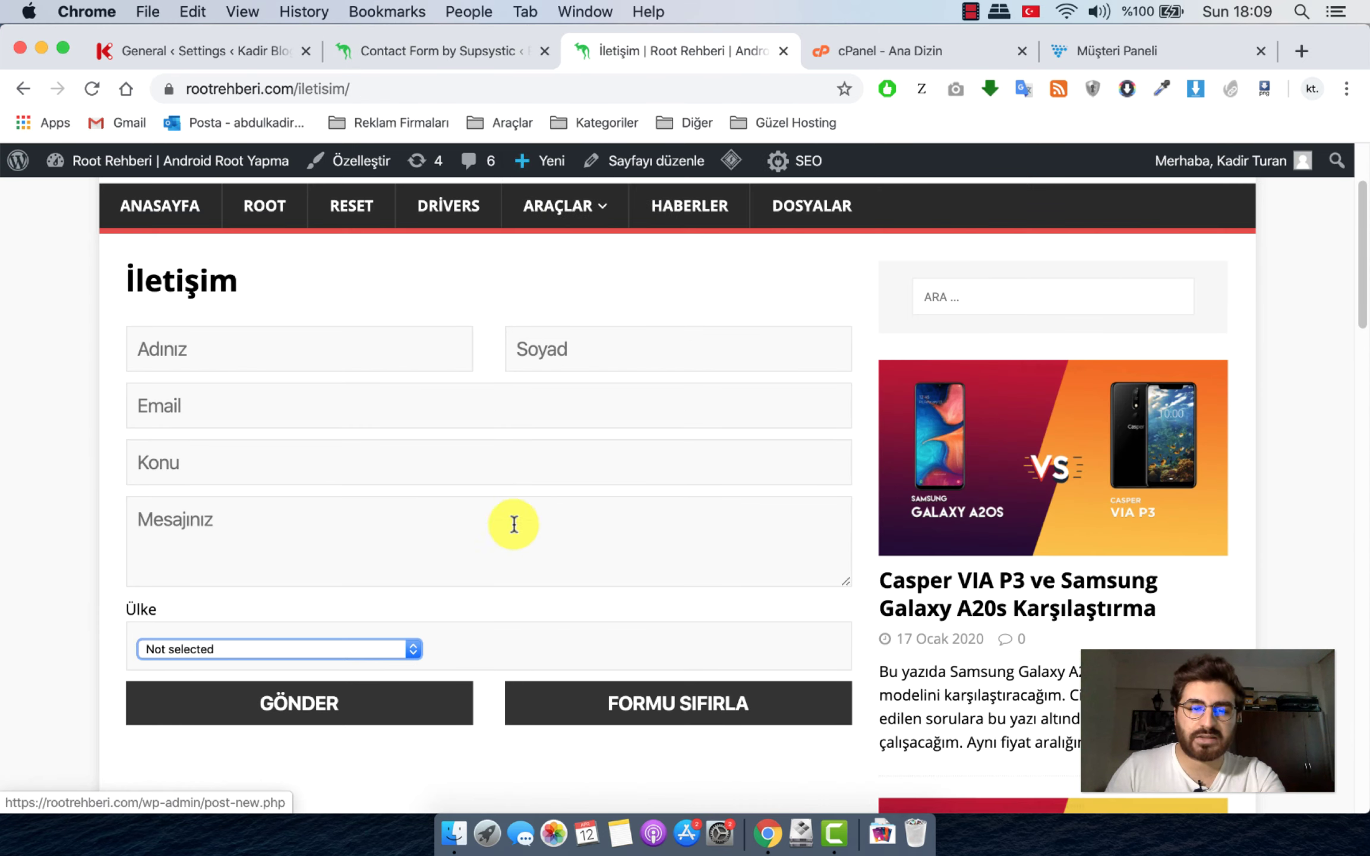
pyautogui.click(478, 59)
pyautogui.scroll(-1, 630, 494)
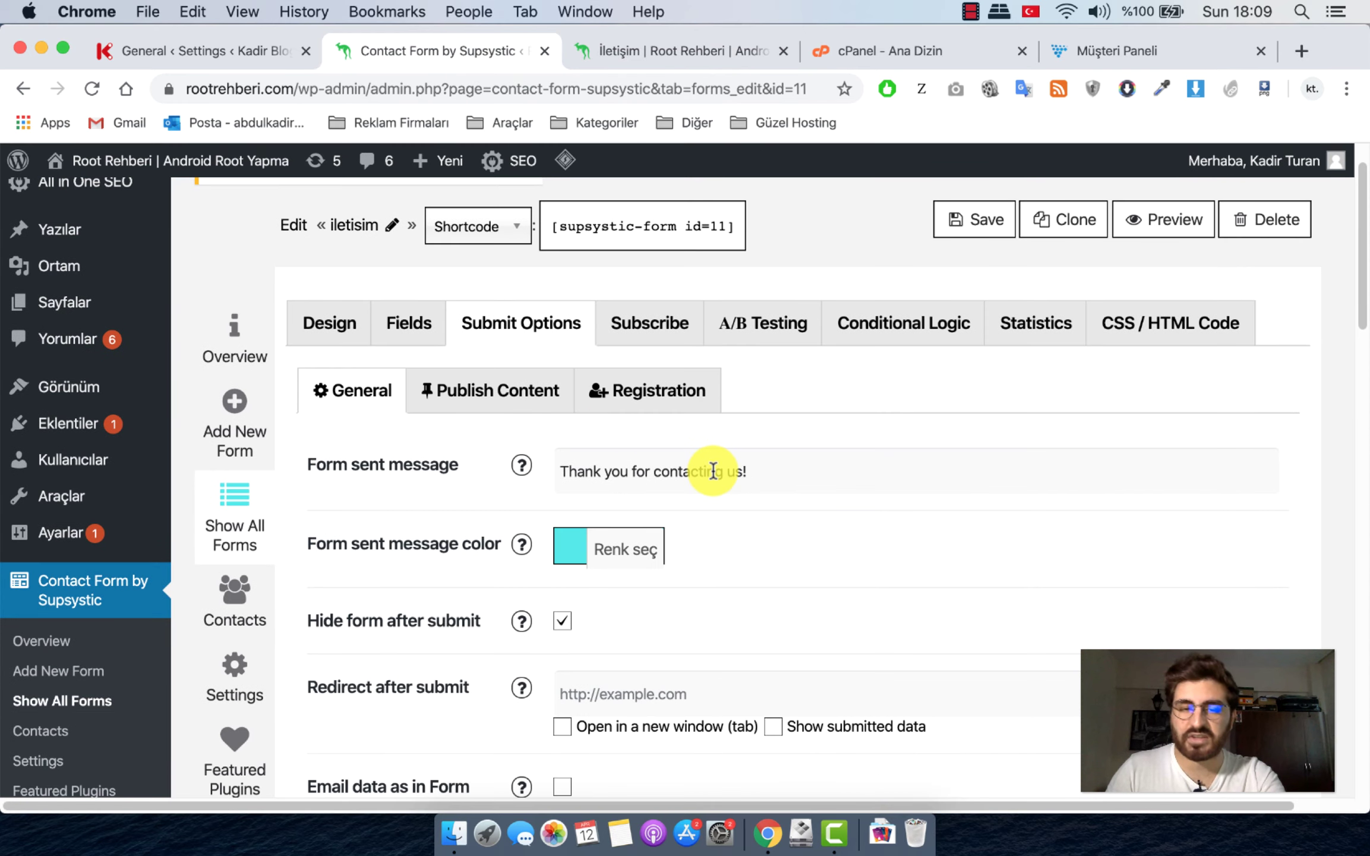
# Replace the form sent message with "İletişime Geçtiğiniz İçin Teşekkür Ederiz!".
pyautogui.click(615, 469)
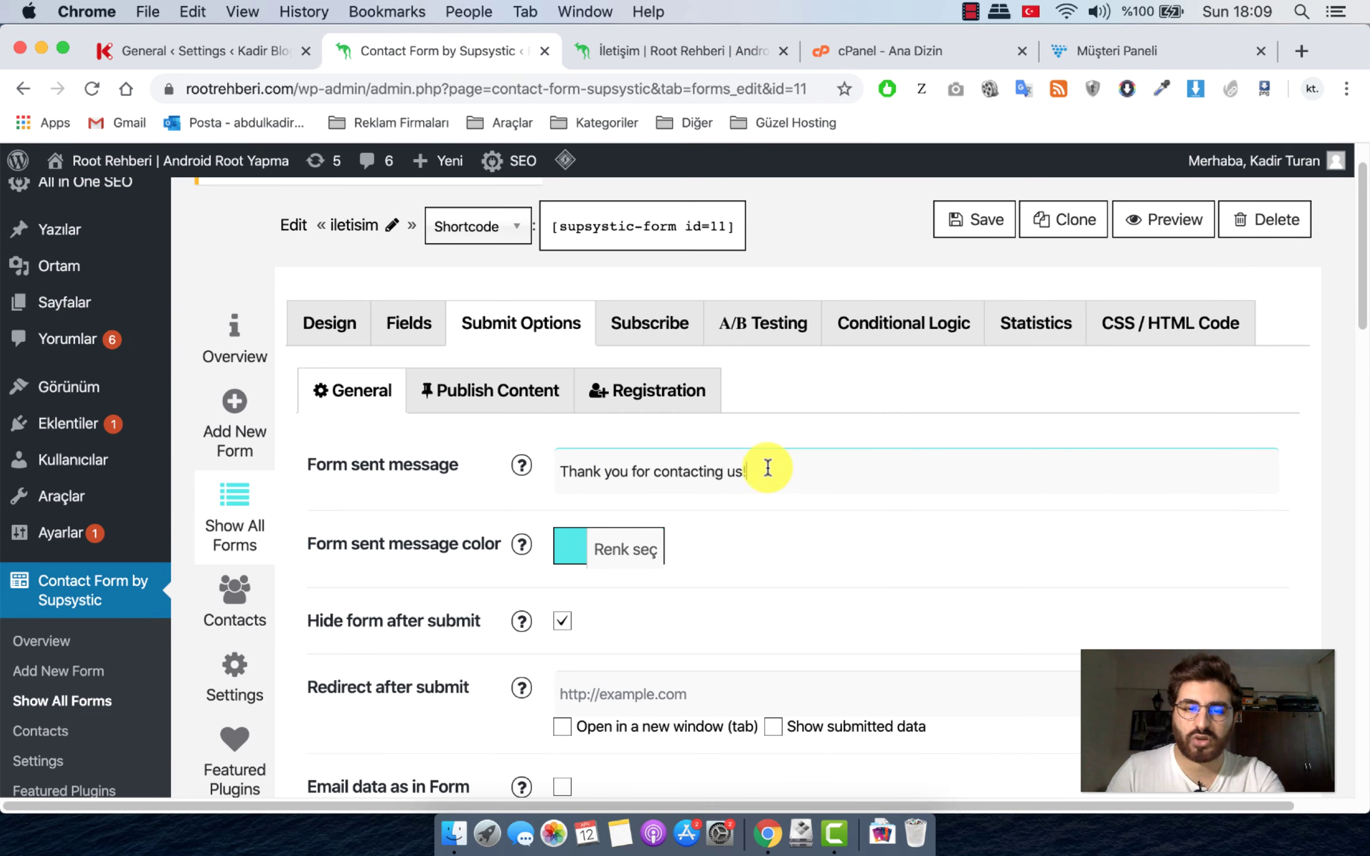
pyautogui.moveTo(768, 468); pyautogui.dragTo(552, 479)
pyautogui.scroll(-4, 653, 465)
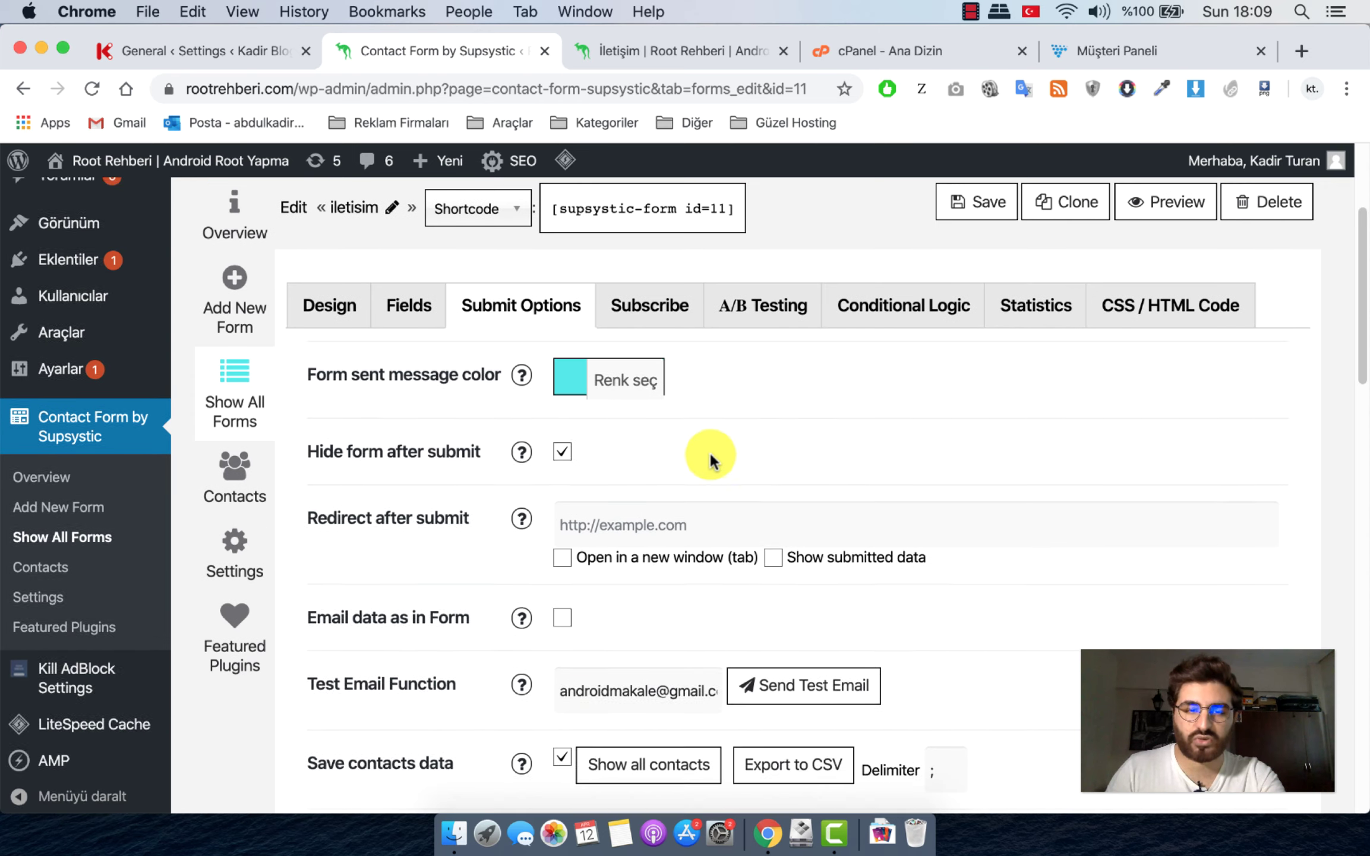
pyautogui.scroll(5, 709, 452)
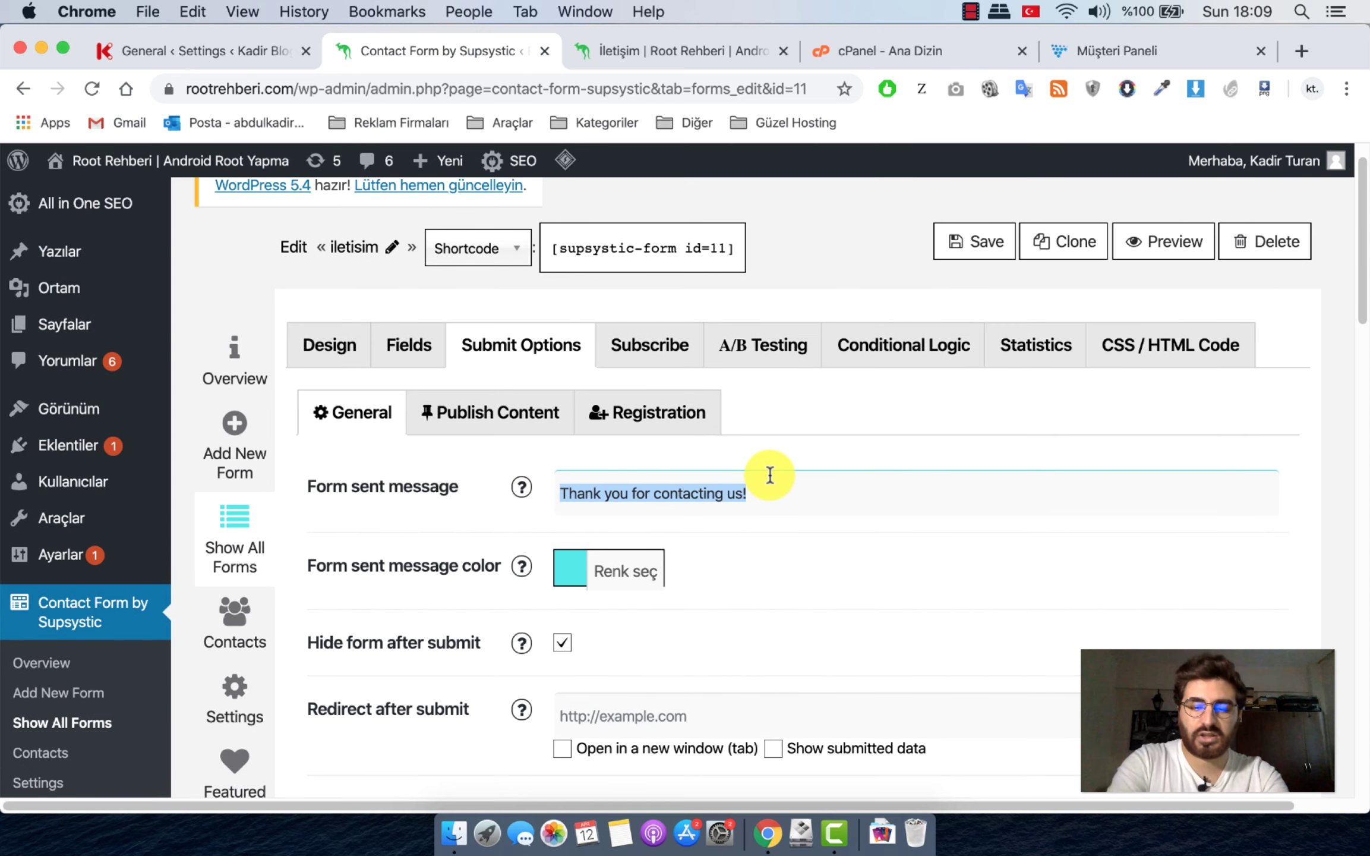
pyautogui.write('İle')
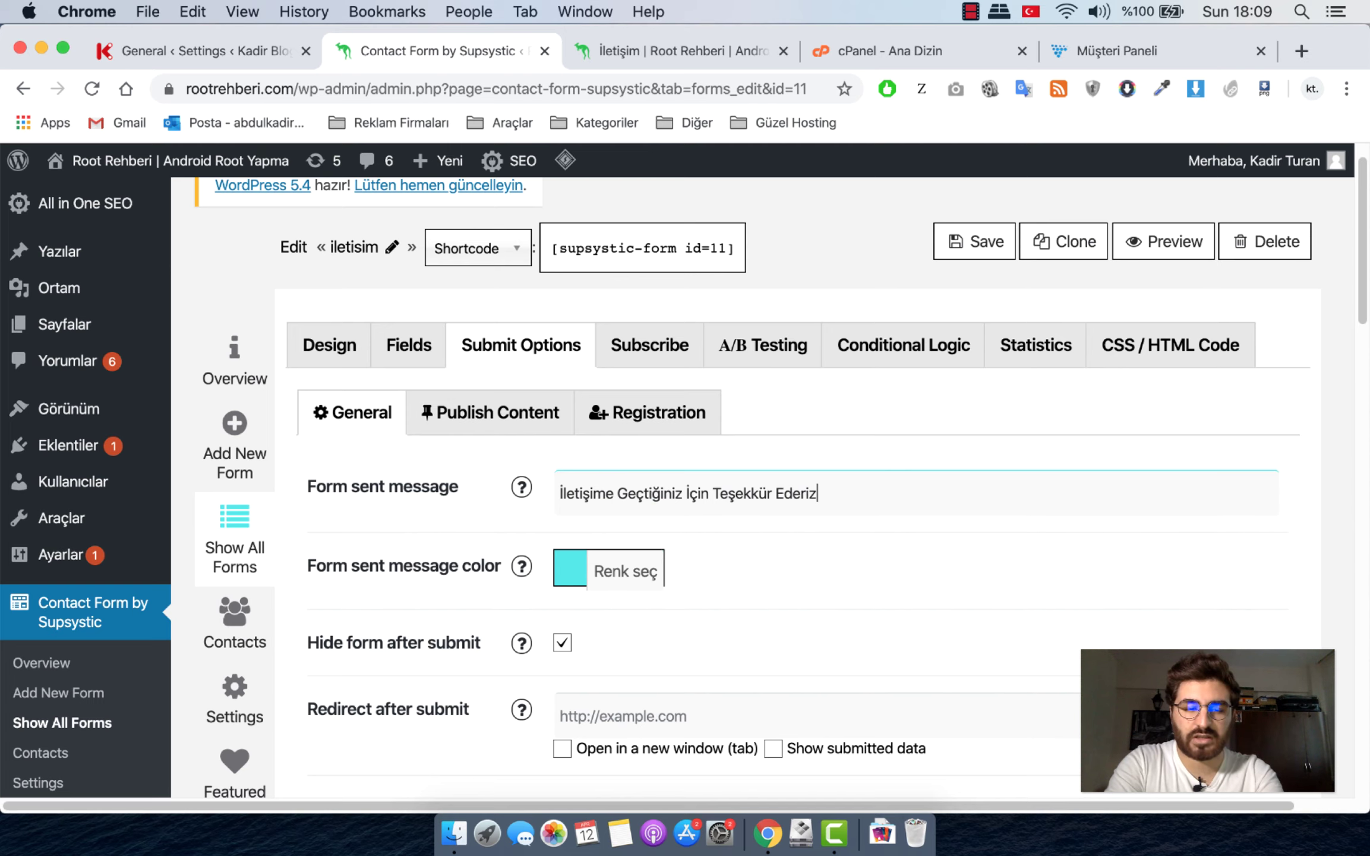
# Set the form sent message color to black.
pyautogui.scroll(-3, 792, 575)
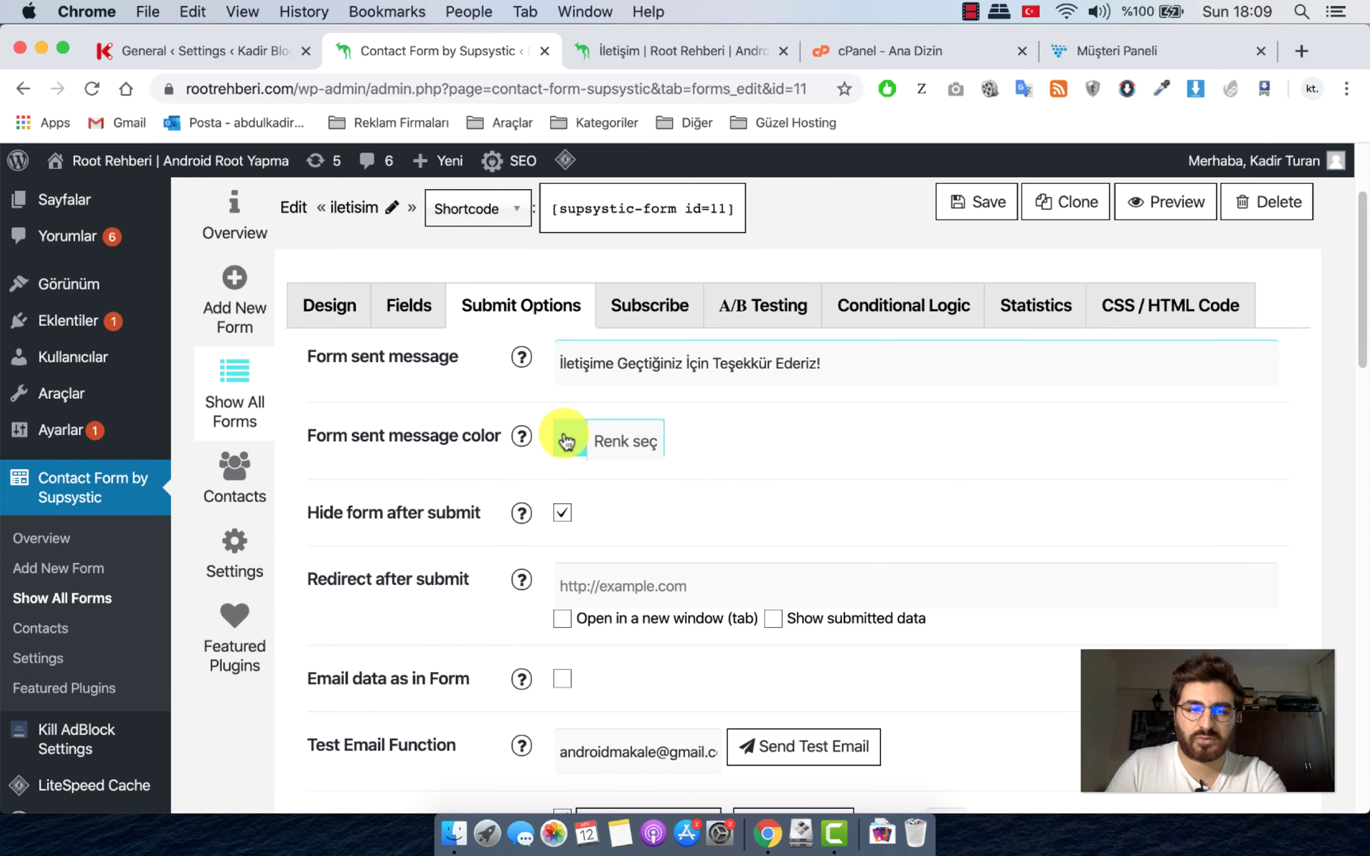
pyautogui.click(570, 440)
pyautogui.click(576, 694)
pyautogui.click(957, 507)
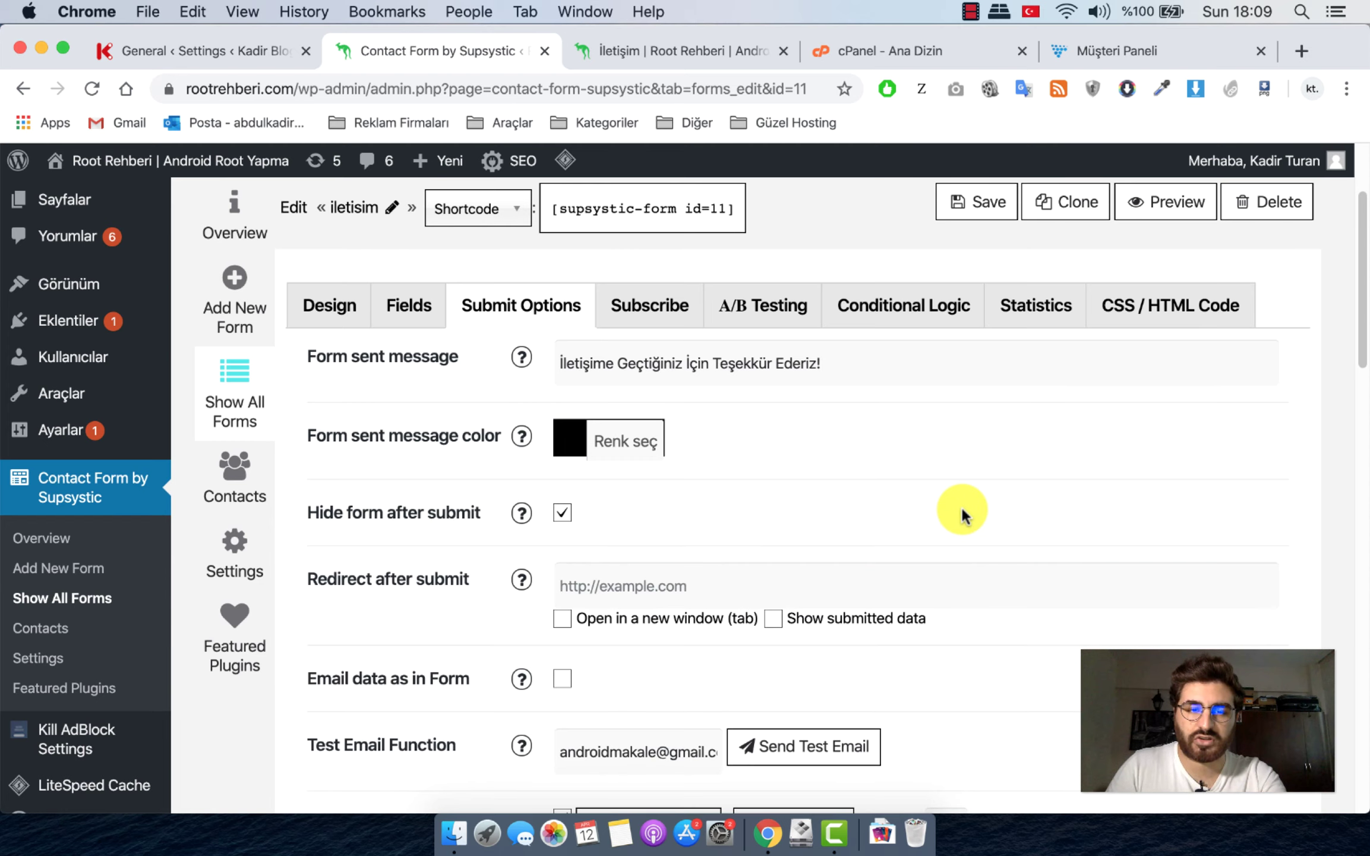
# Review the remaining general submit options and the To and From fields of the submission e-mail.
pyautogui.scroll(-5, 813, 495)
pyautogui.scroll(-2, 813, 495)
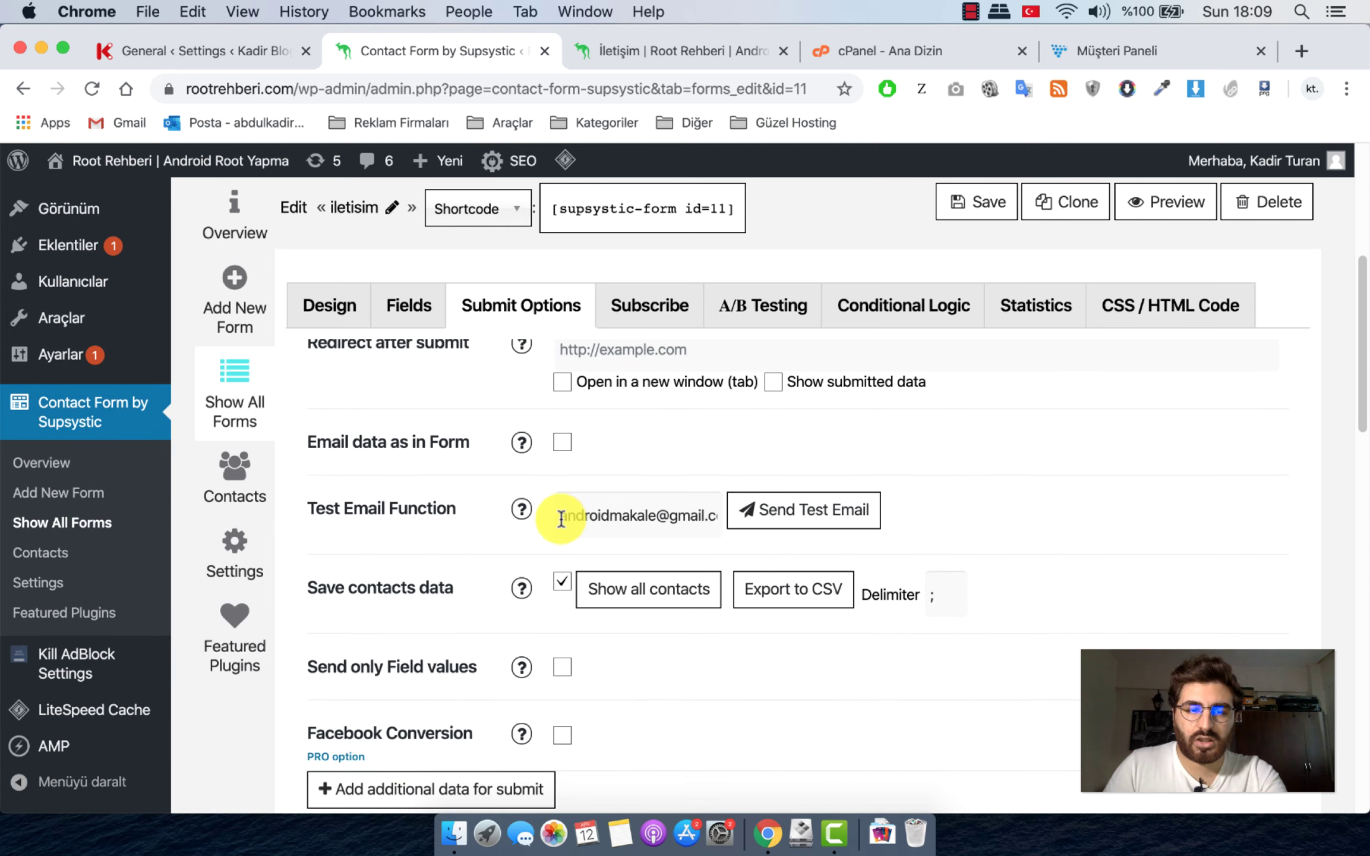
pyautogui.scroll(-8, 603, 520)
pyautogui.scroll(4, 611, 514)
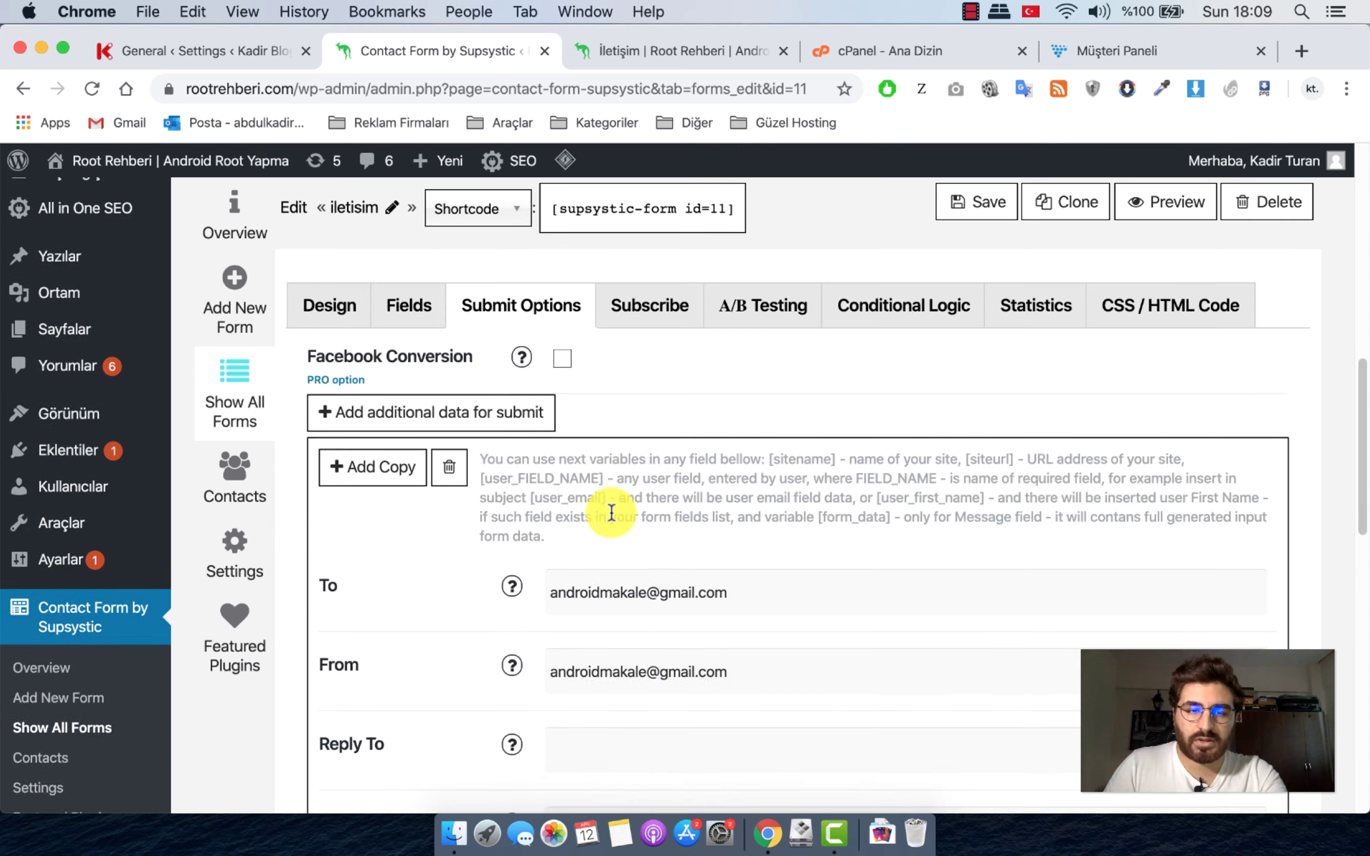
pyautogui.scroll(-3, 505, 443)
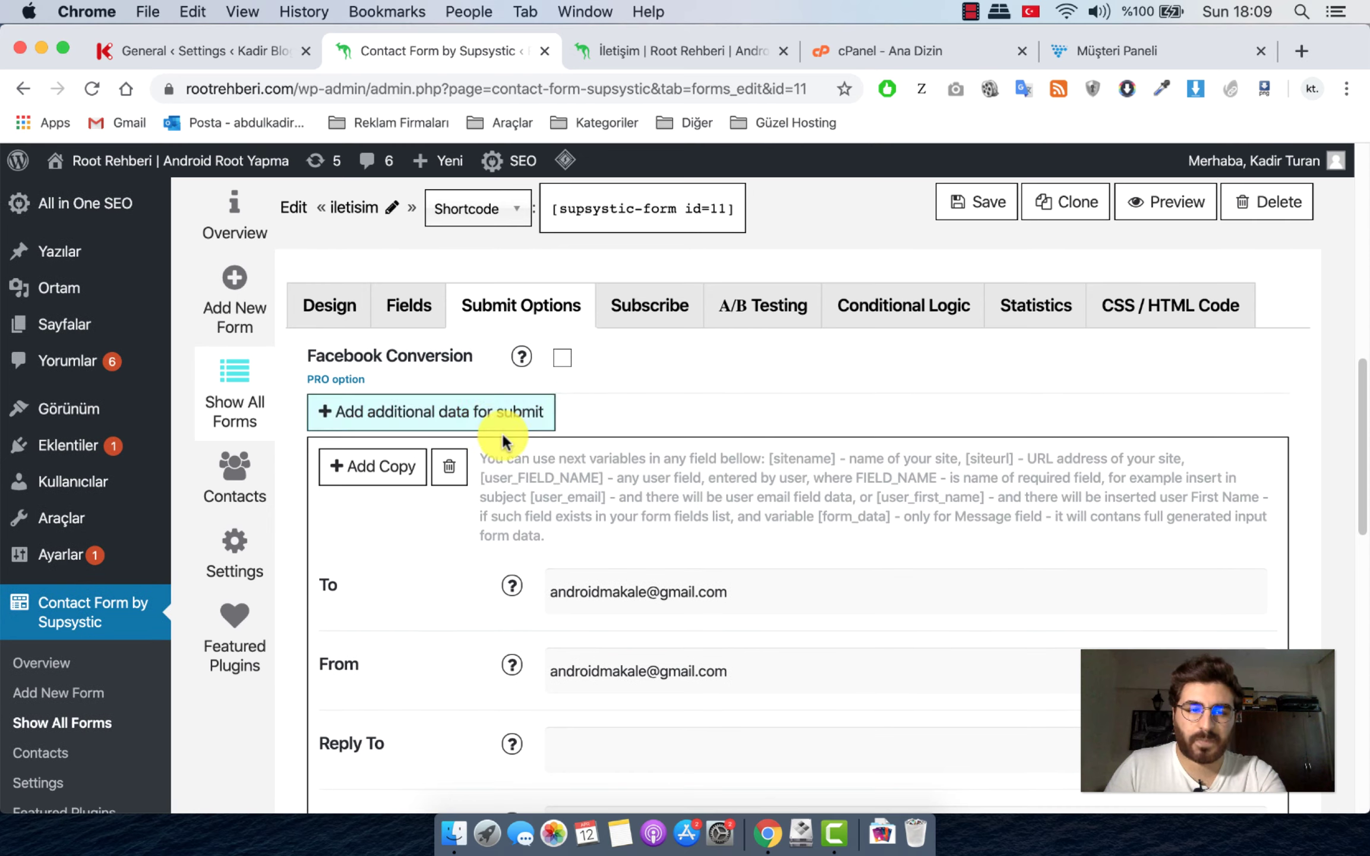
pyautogui.scroll(-3, 683, 632)
pyautogui.scroll(3, 450, 587)
pyautogui.scroll(-2, 432, 576)
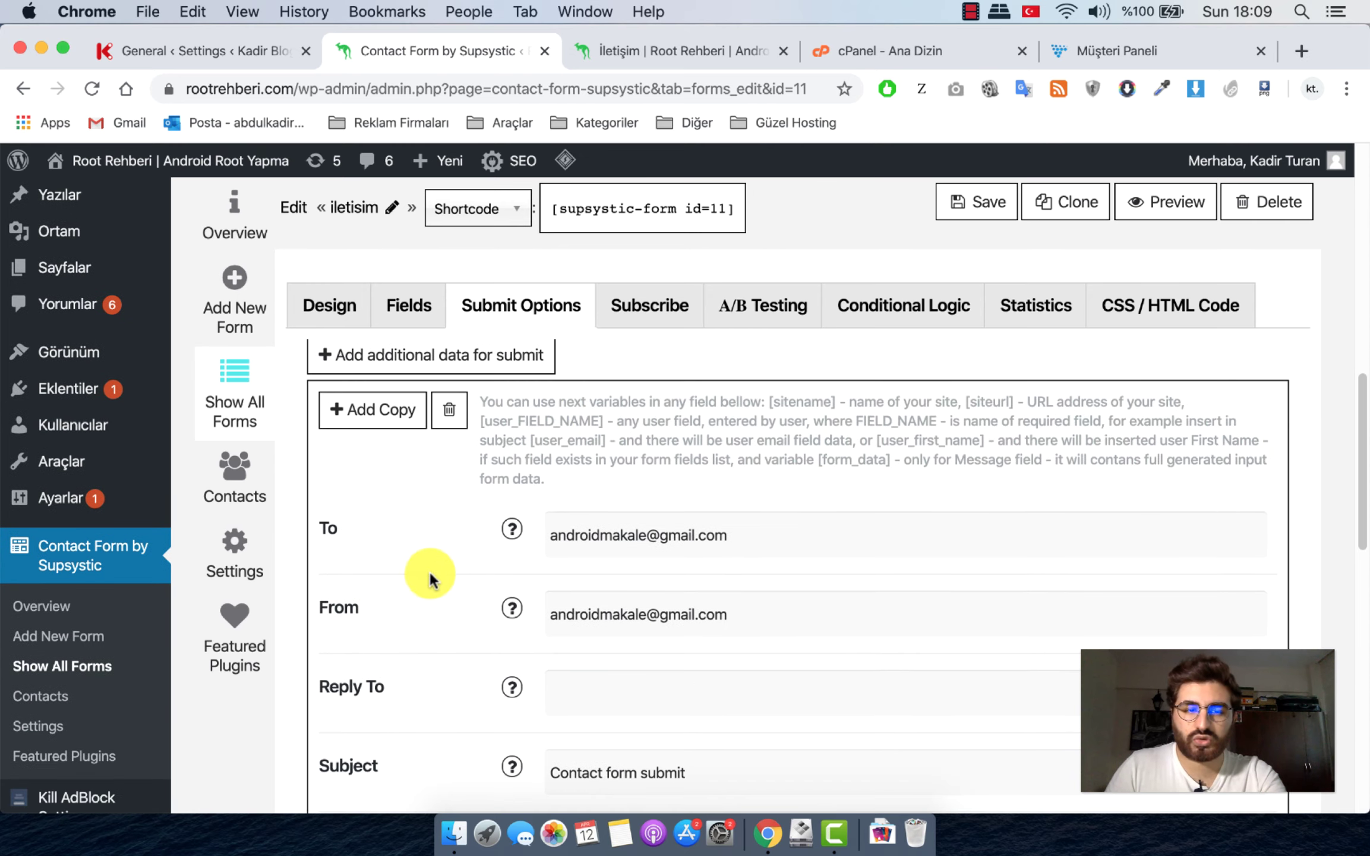
# Examine the submission e-mail's Reply To, Subject and Message settings, highlighting the [form_data] variable in the message.
pyautogui.scroll(-3, 437, 562)
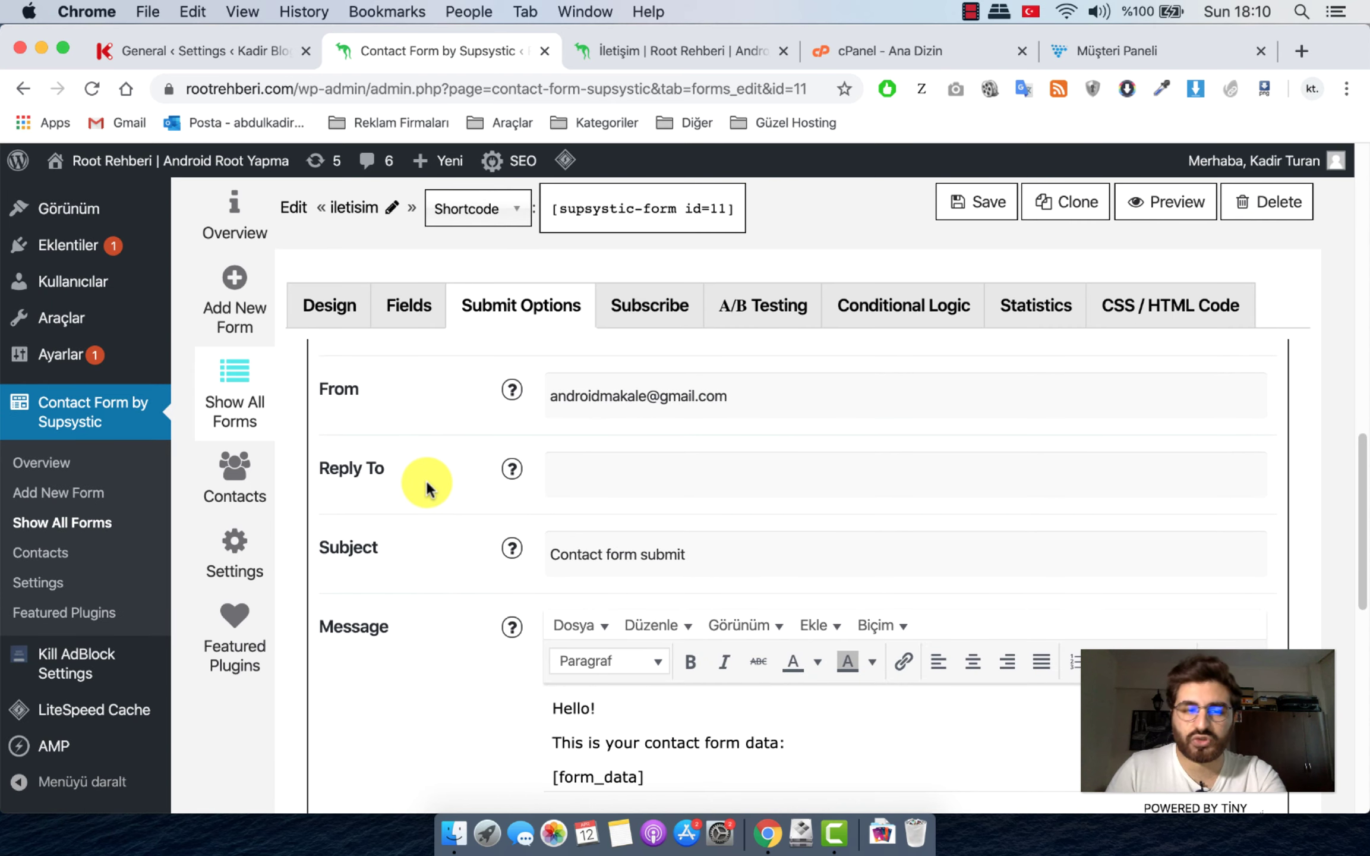
pyautogui.scroll(-1, 451, 505)
pyautogui.scroll(-2, 479, 536)
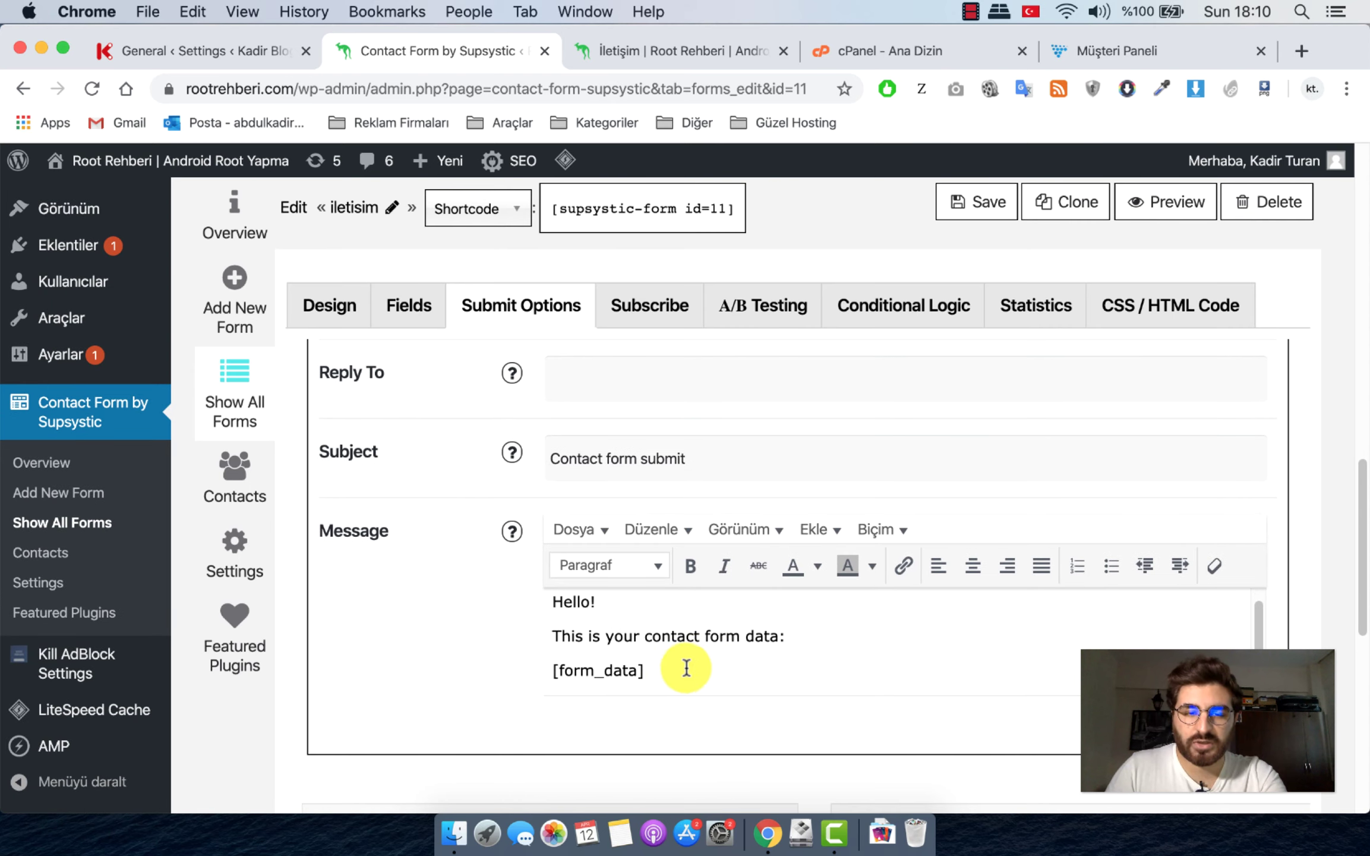
pyautogui.moveTo(690, 668); pyautogui.dragTo(521, 681)
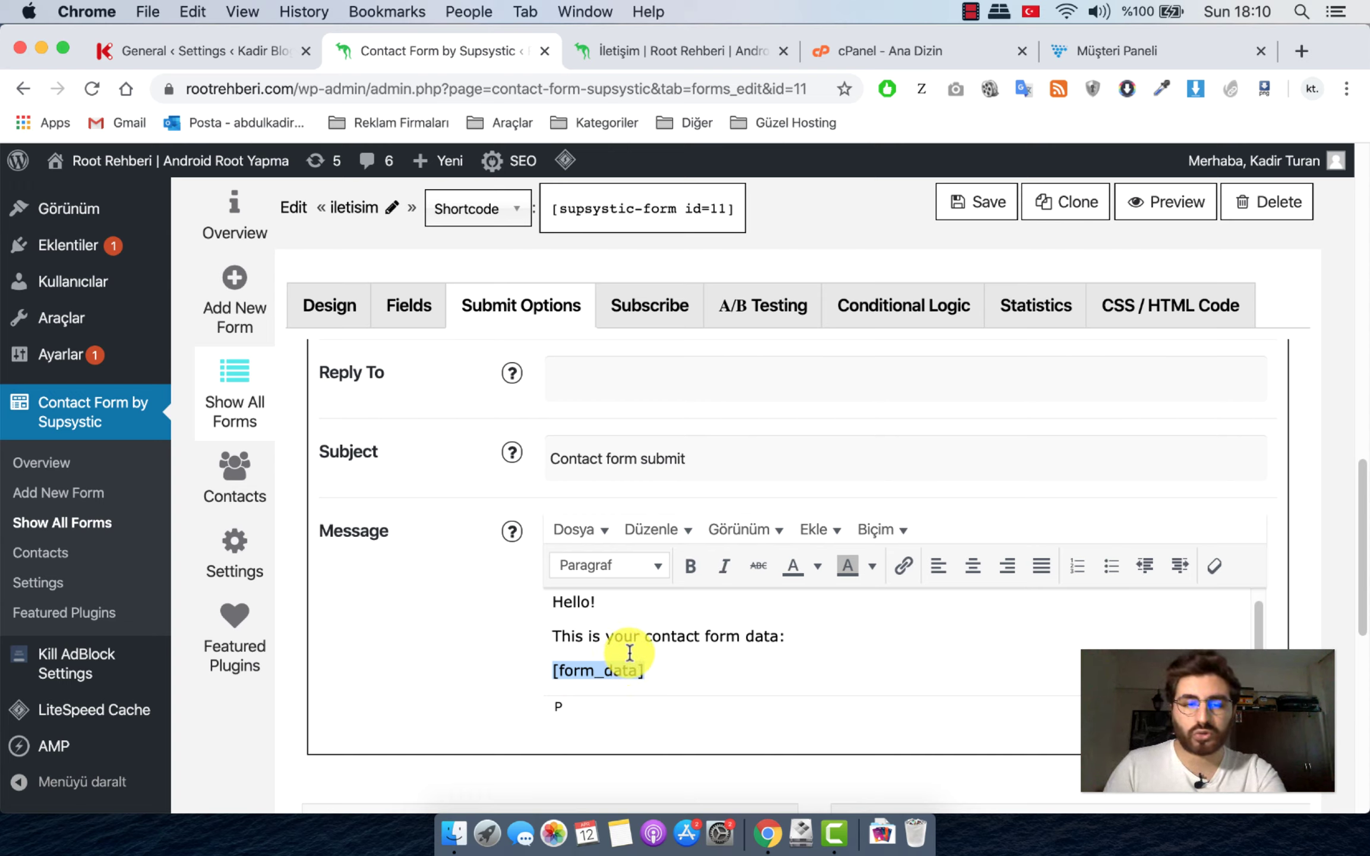
pyautogui.moveTo(659, 669); pyautogui.dragTo(565, 675)
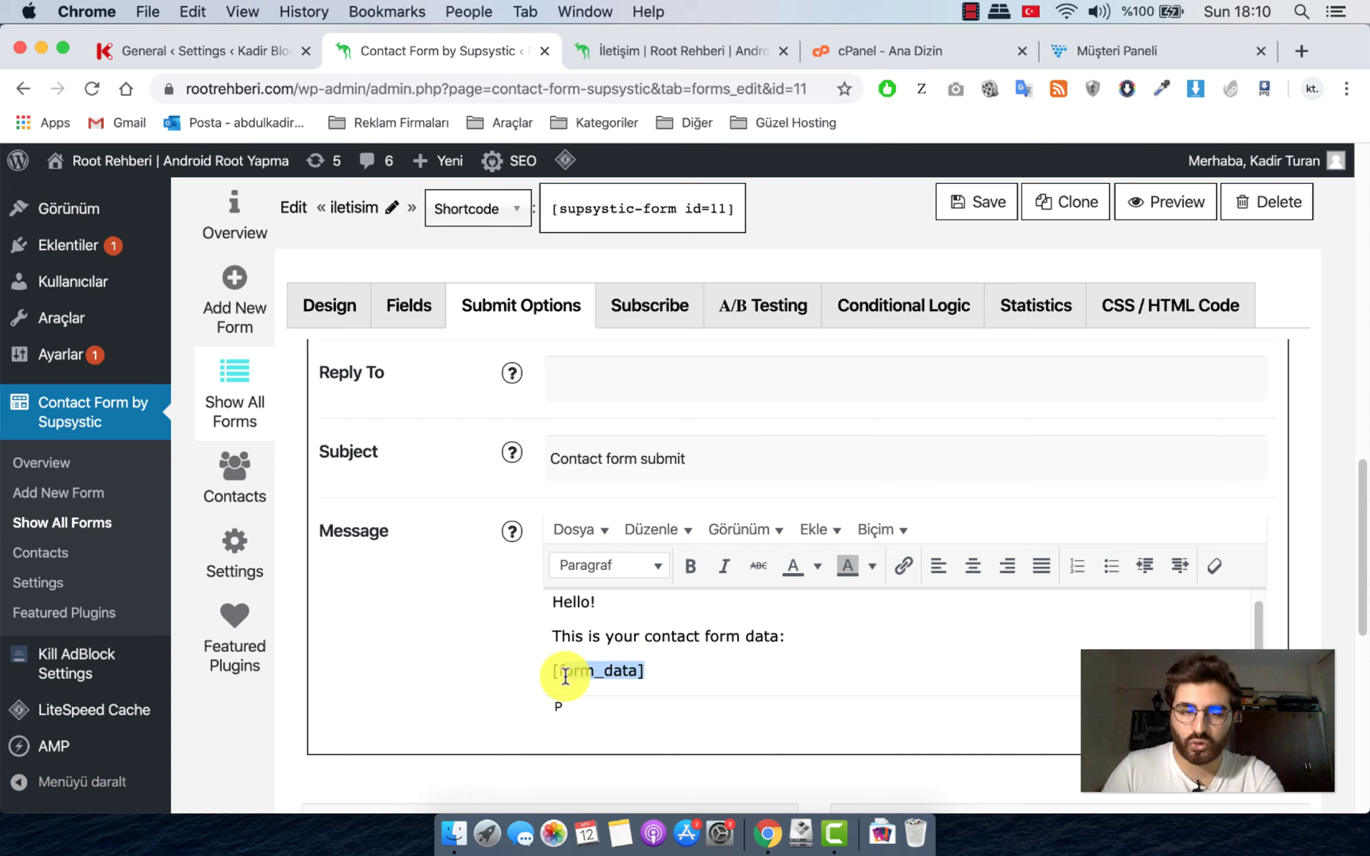
# Review the submission e-mail's message text and its To and From addresses in the submit options.
pyautogui.scroll(1, 594, 647)
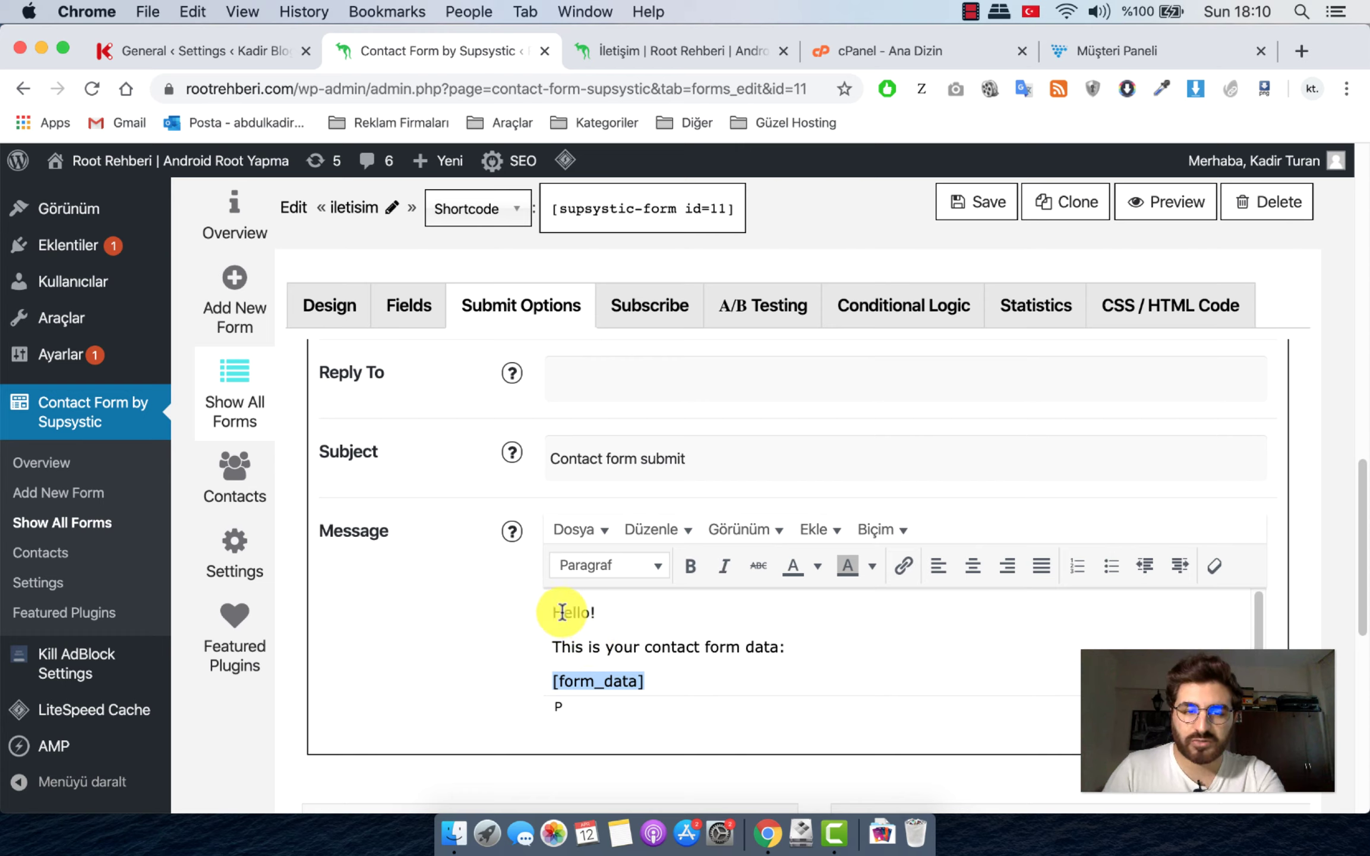
pyautogui.click(552, 609)
pyautogui.moveTo(551, 609); pyautogui.dragTo(556, 651)
pyautogui.click(604, 646)
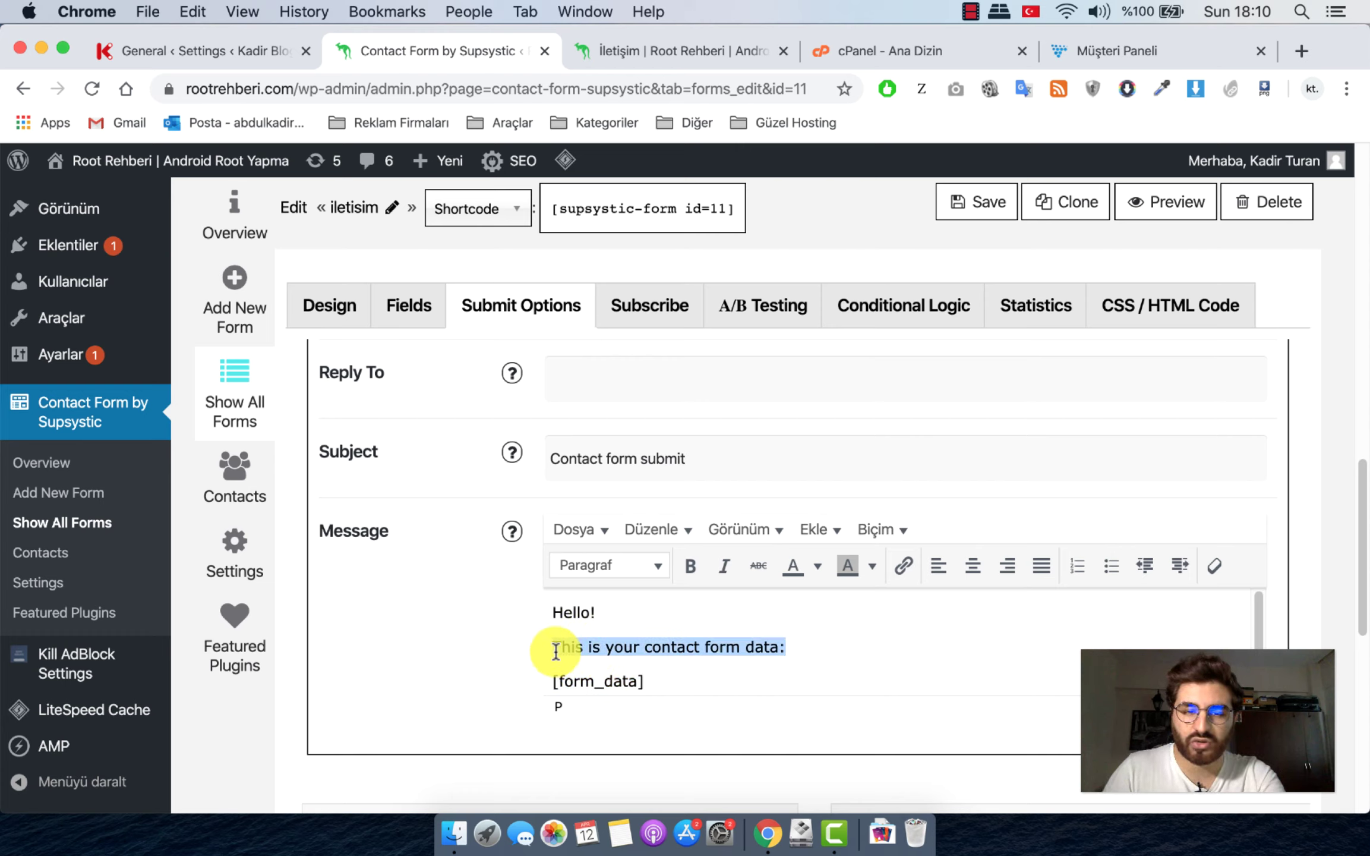
pyautogui.scroll(5, 568, 645)
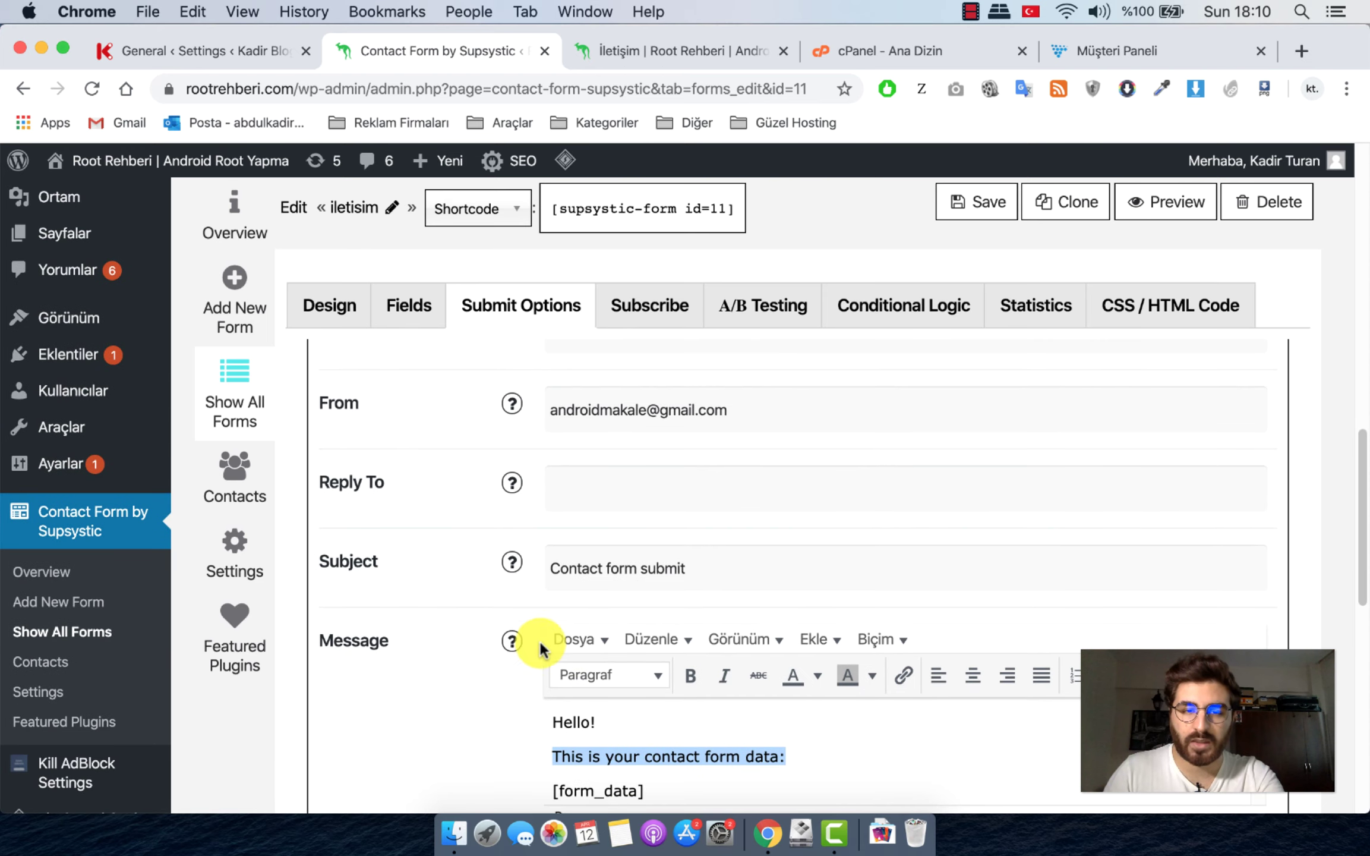
pyautogui.scroll(5, 458, 644)
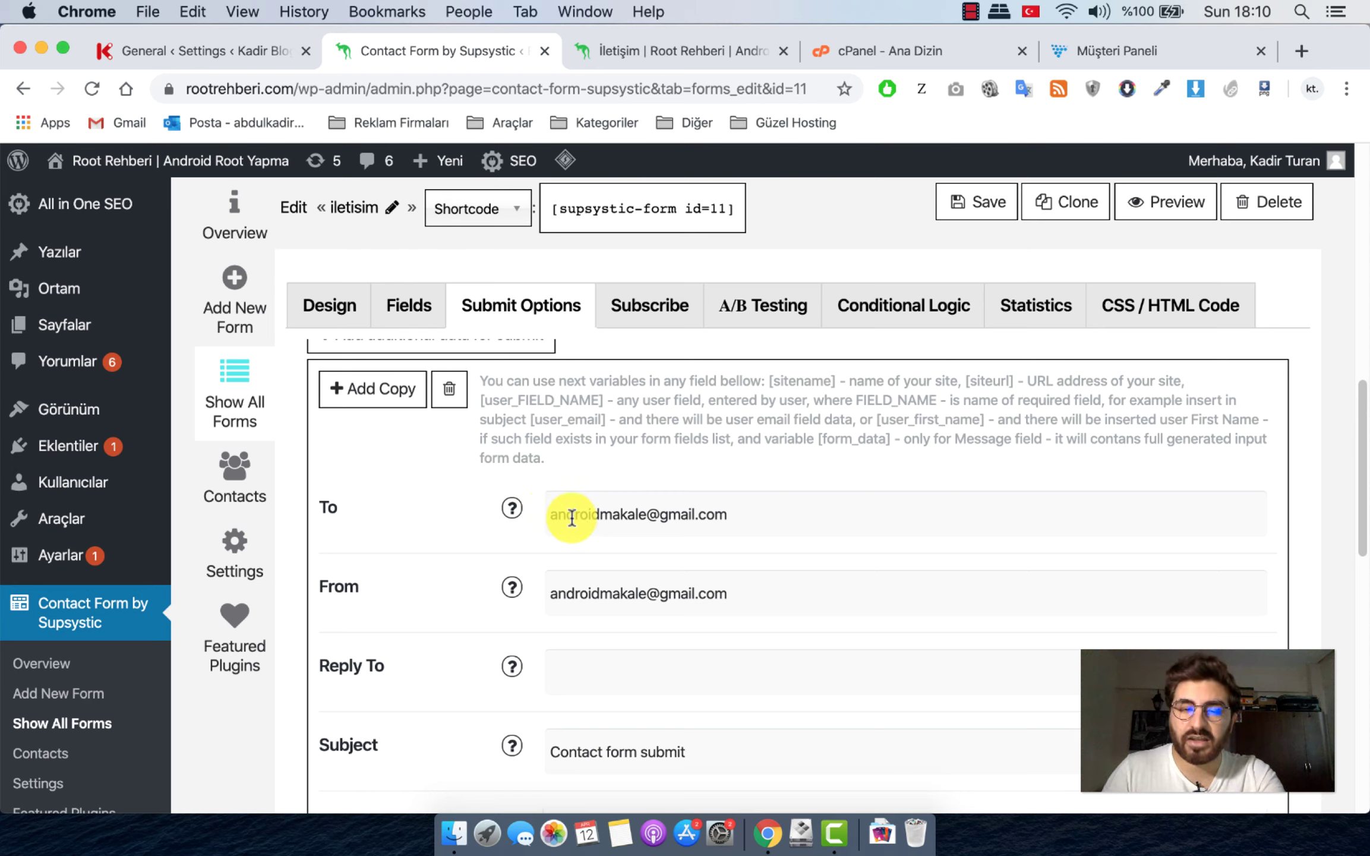
pyautogui.moveTo(552, 515); pyautogui.dragTo(753, 514)
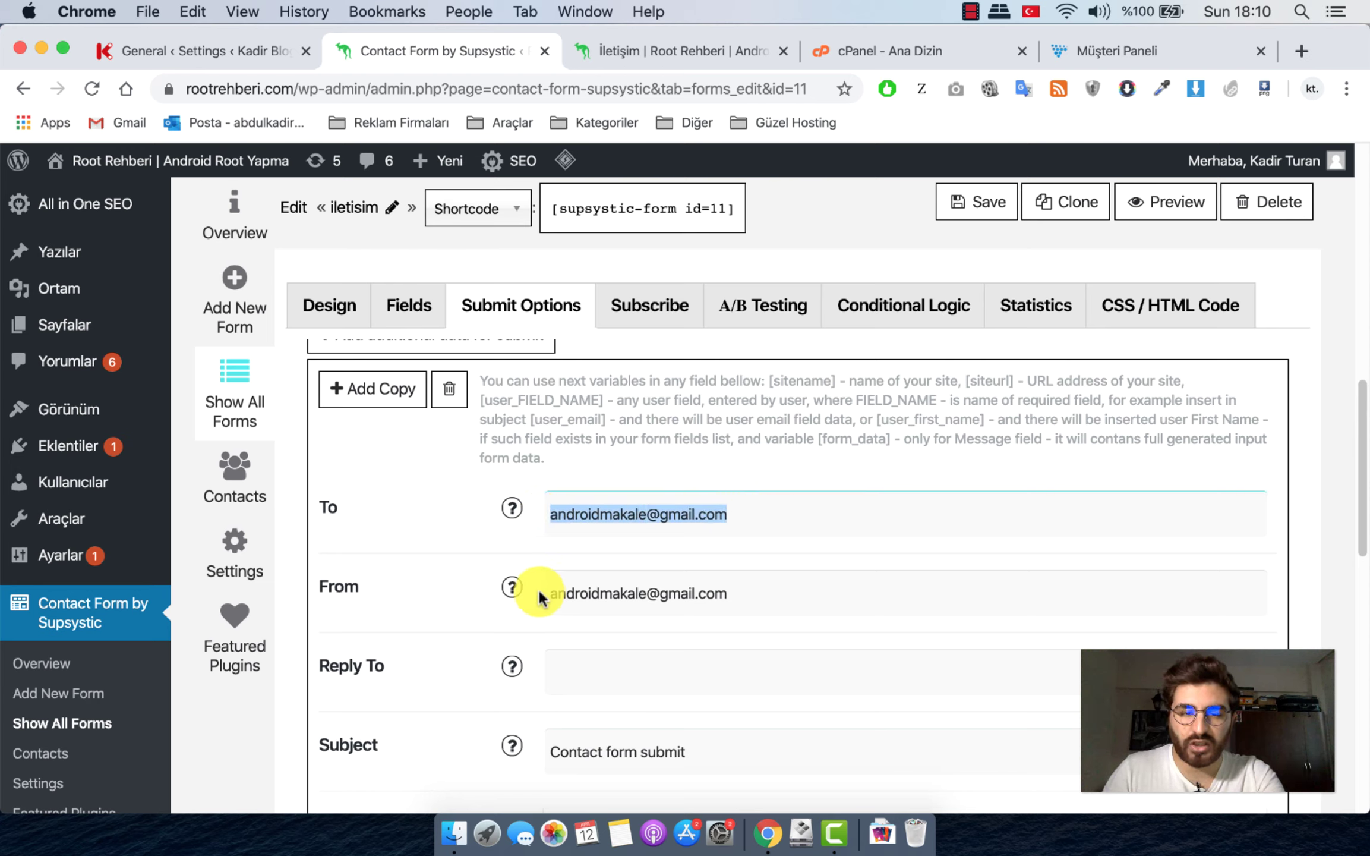
pyautogui.moveTo(555, 593); pyautogui.dragTo(780, 600)
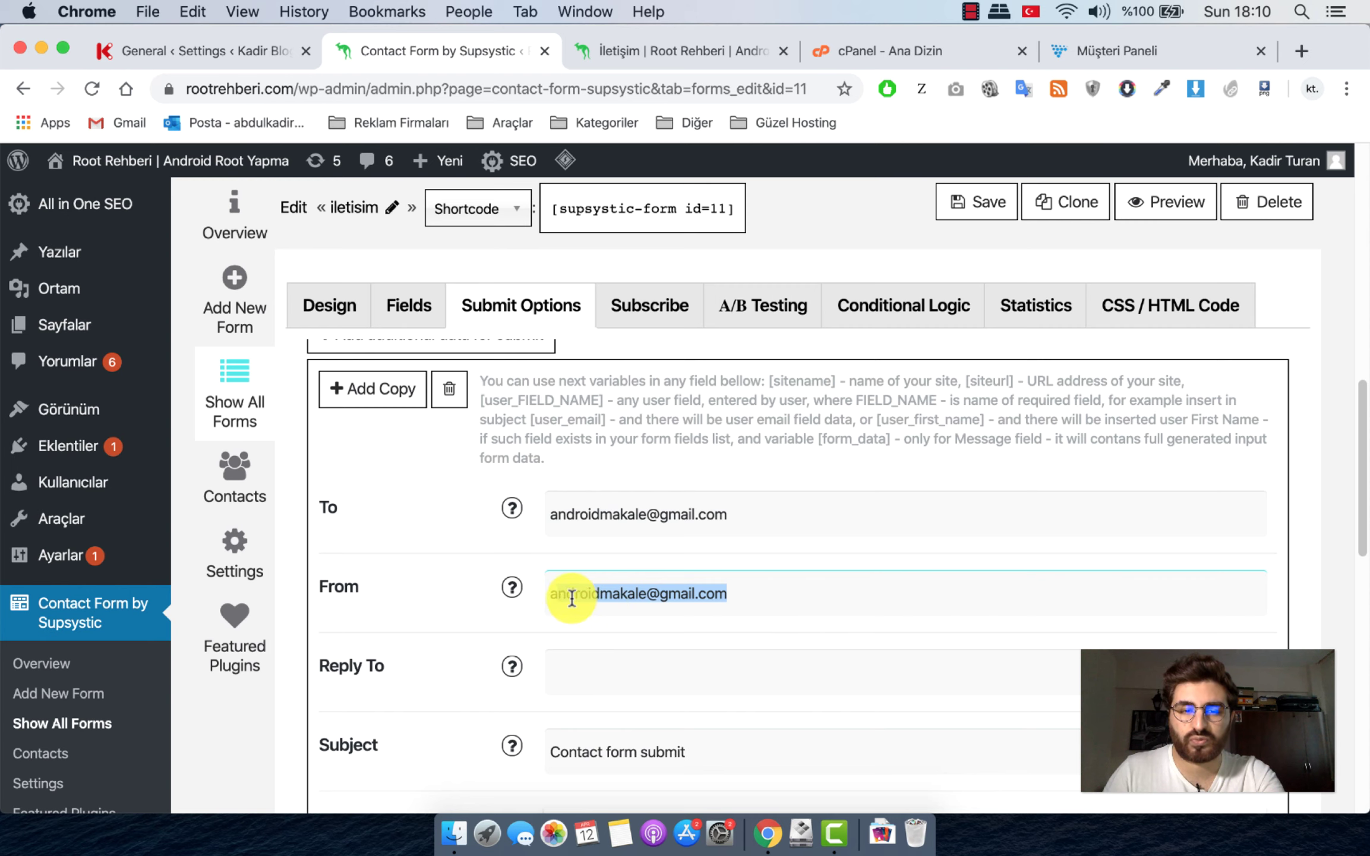
pyautogui.moveTo(538, 596); pyautogui.dragTo(780, 596)
pyautogui.scroll(10, 666, 596)
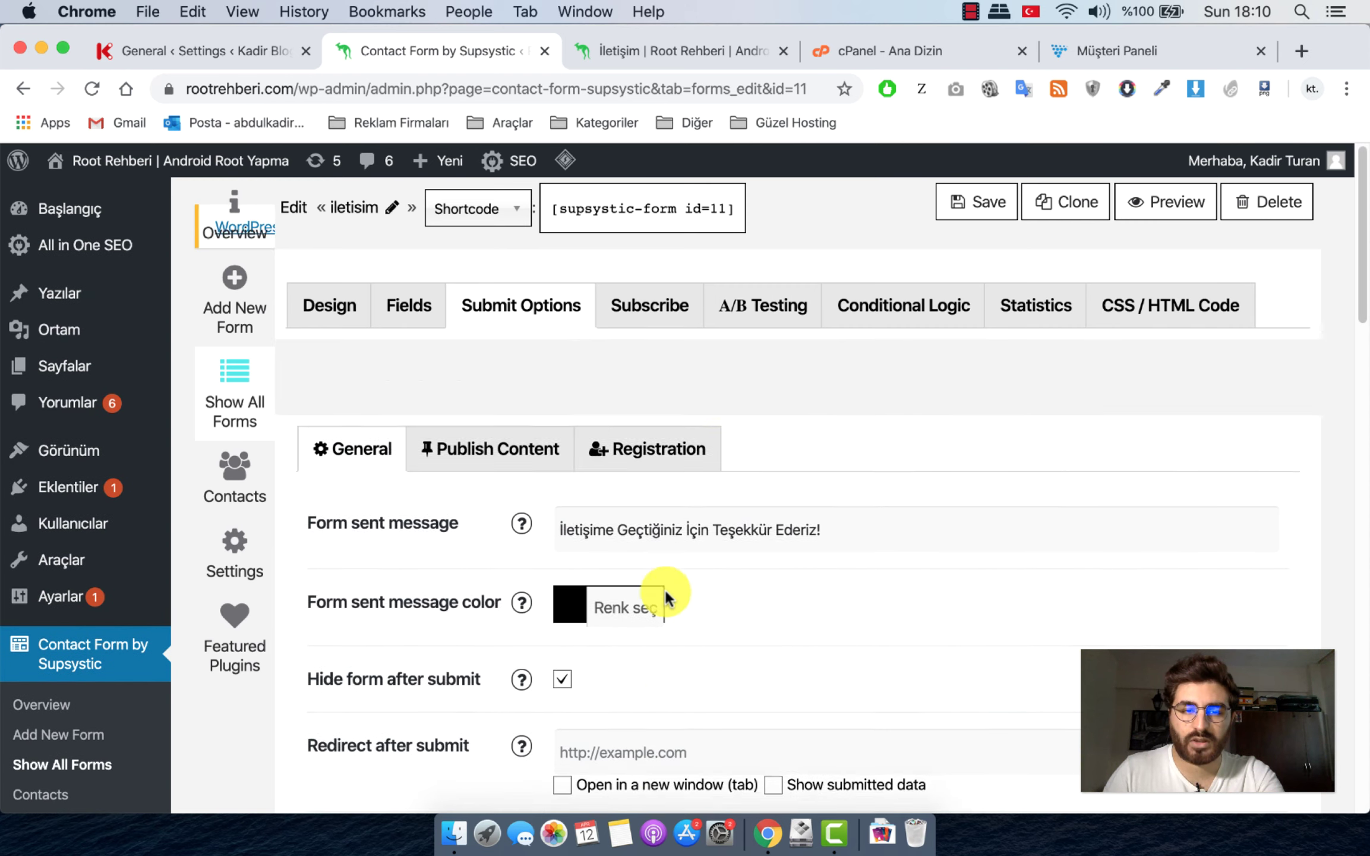
# On the published İletişim page, fill in the contact form's Adınız and Soyad fields with the sender's first name and surname.
pyautogui.click(713, 51)
pyautogui.click(293, 352)
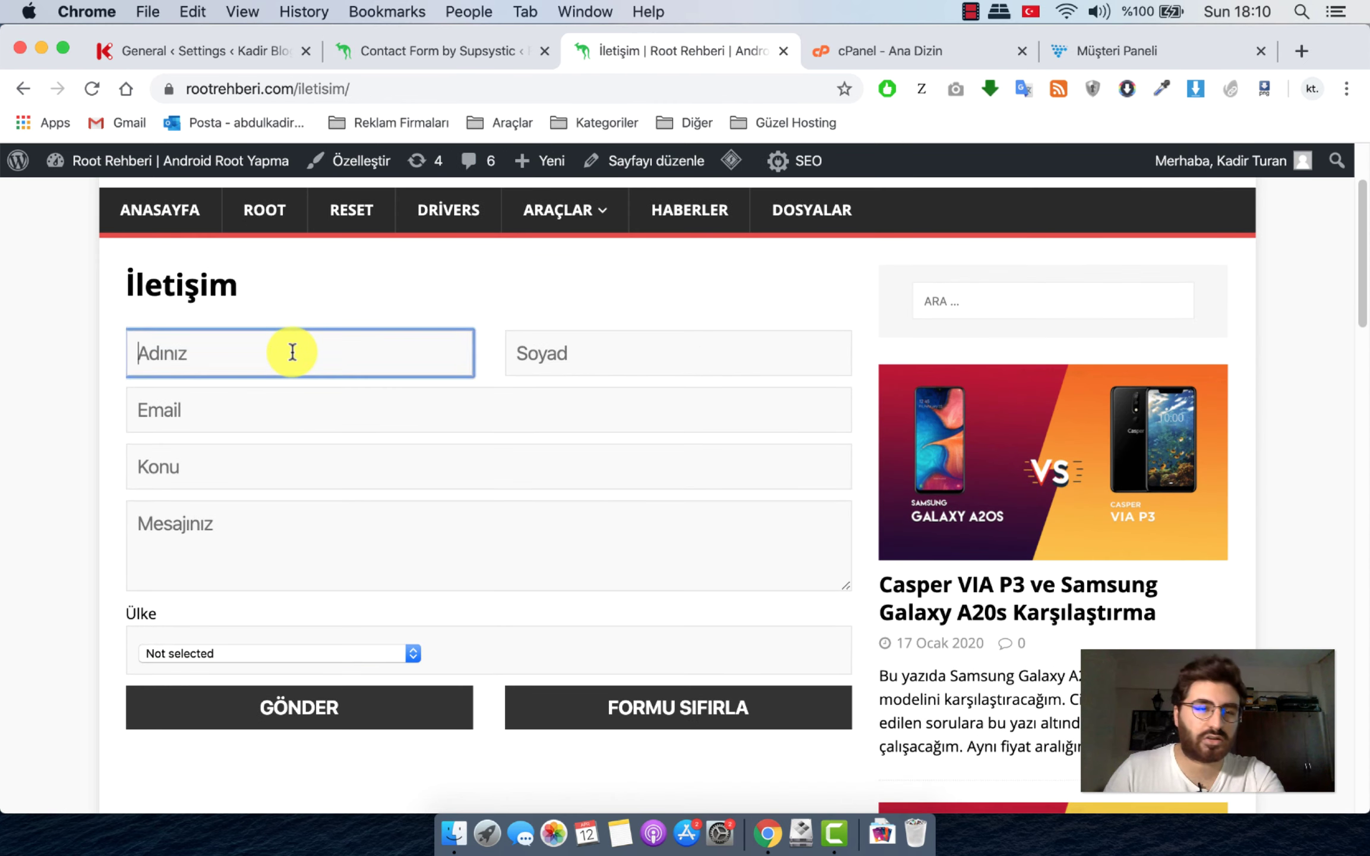
pyautogui.write('Kadir')
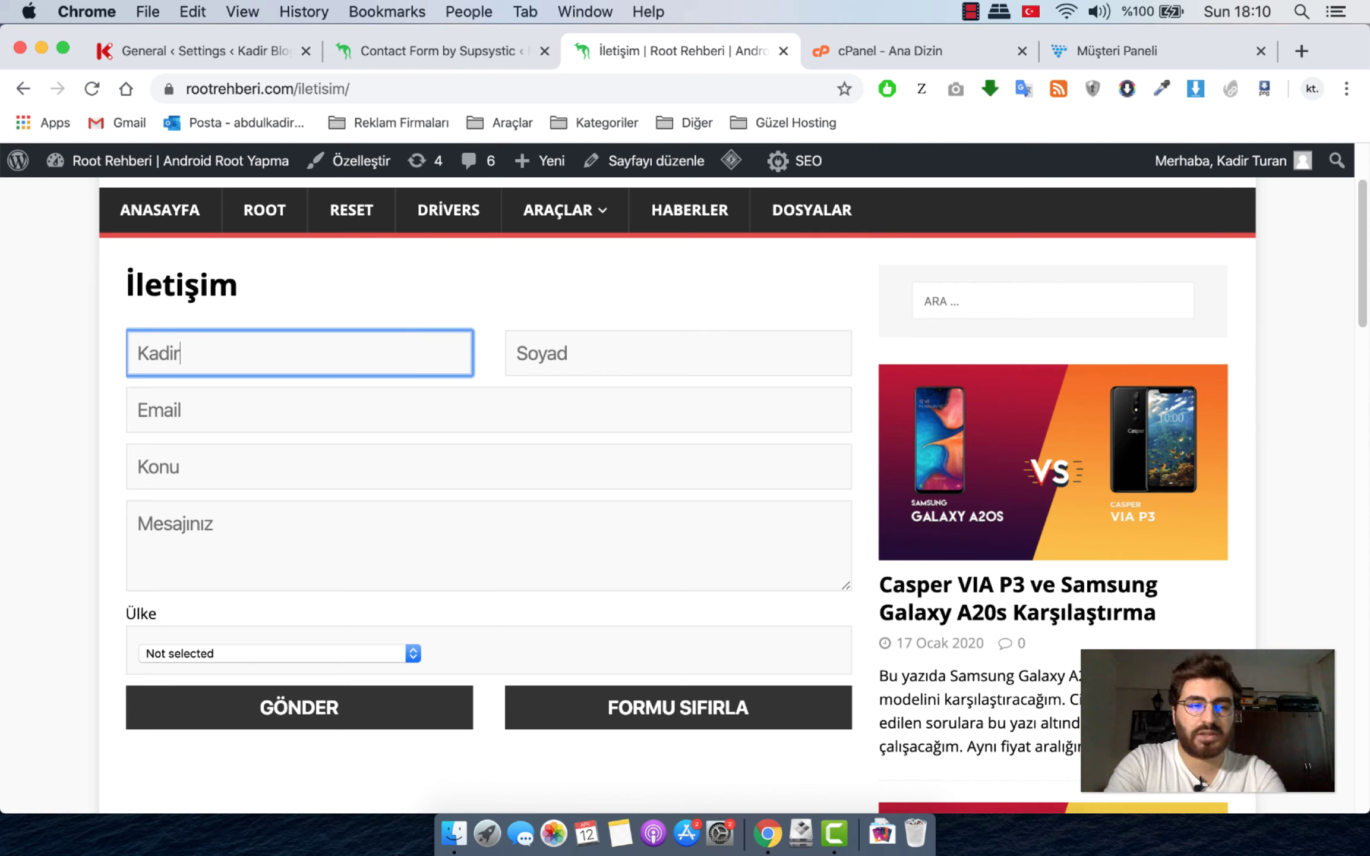
pyautogui.press('Tab')
pyautogui.write('T')
pyautogui.press('Tab')
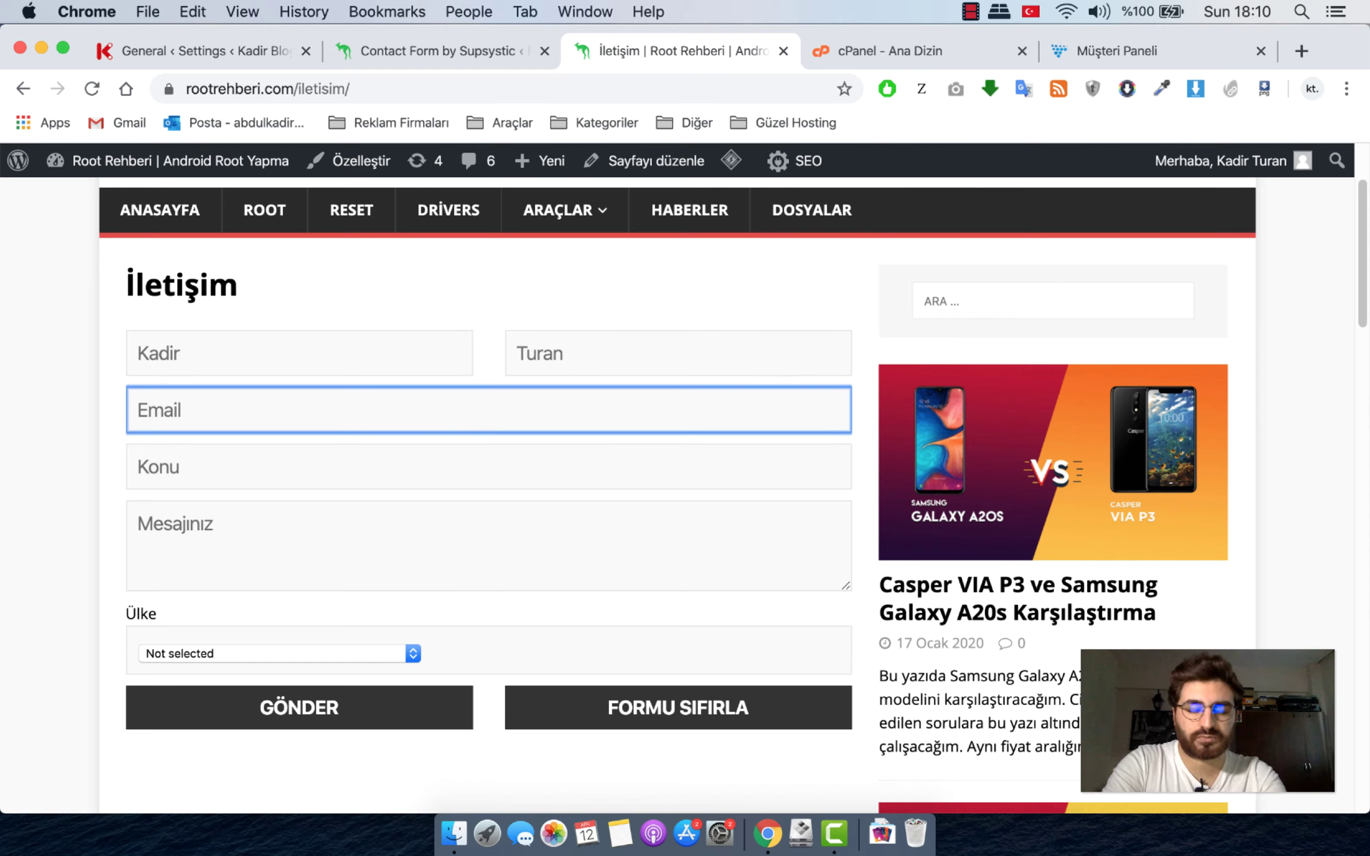